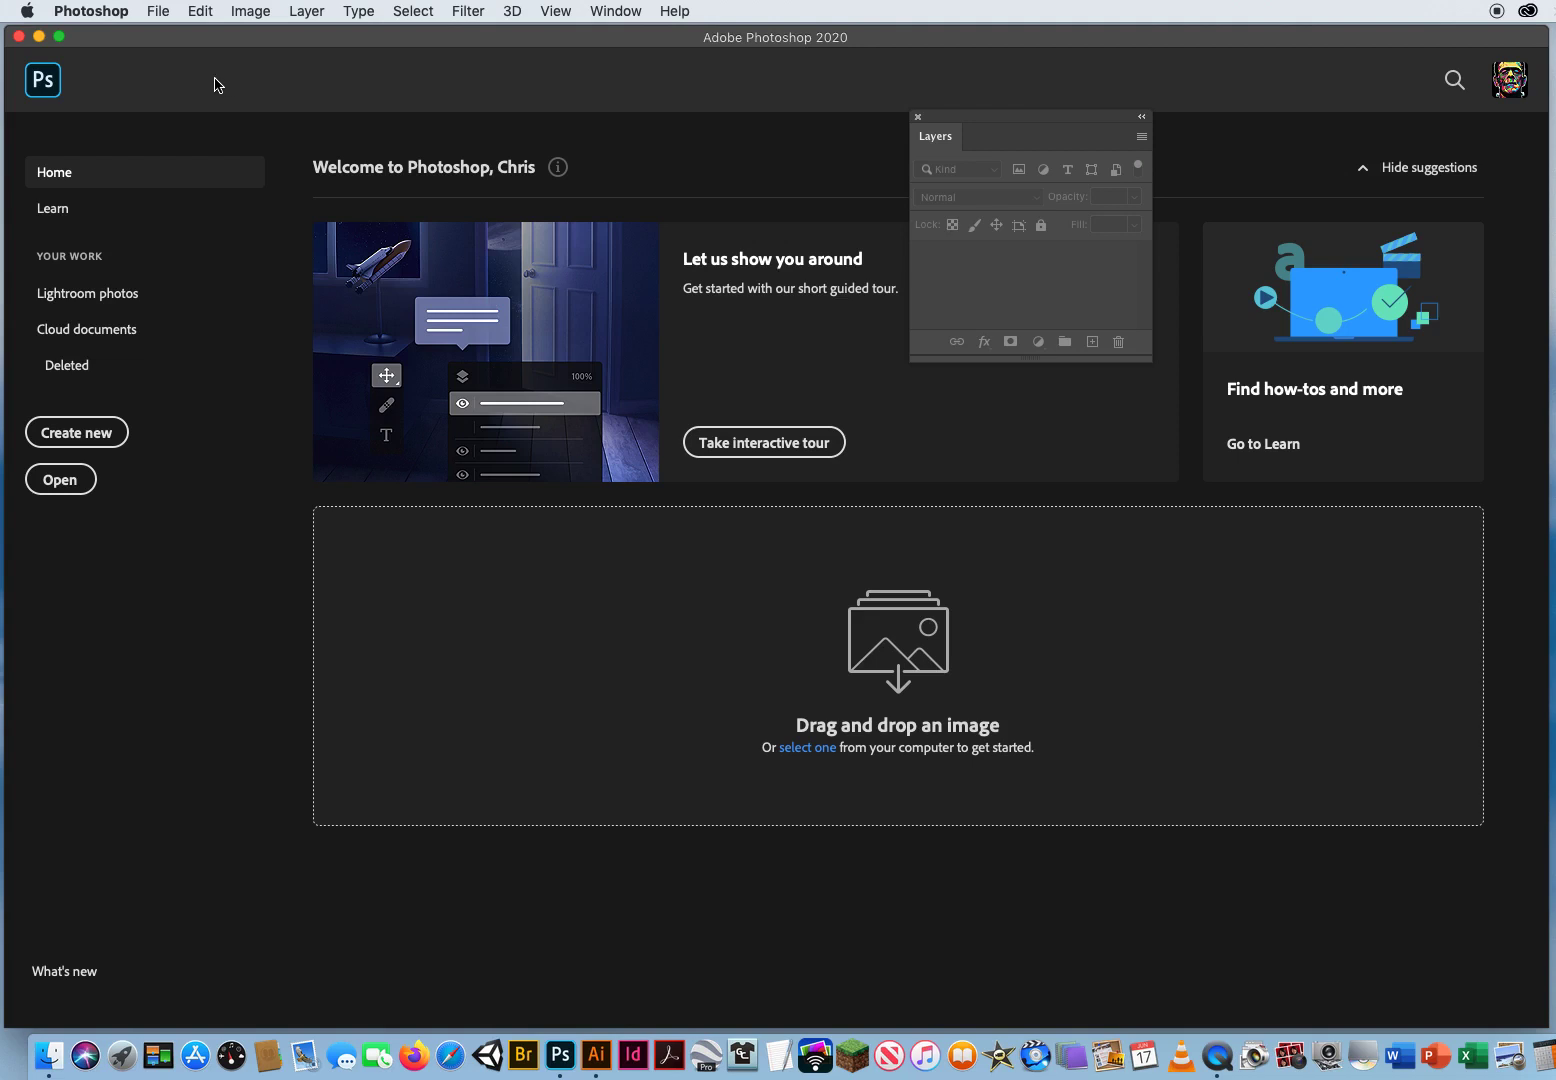
- Open 7HDRSample.JPG from the 10.3 HDR Toning folder inside CH. 10 PS DEMOS
{"action": "left_click", "coordinate": [158, 11]}
{"action": "left_click", "coordinate": [172, 54]}
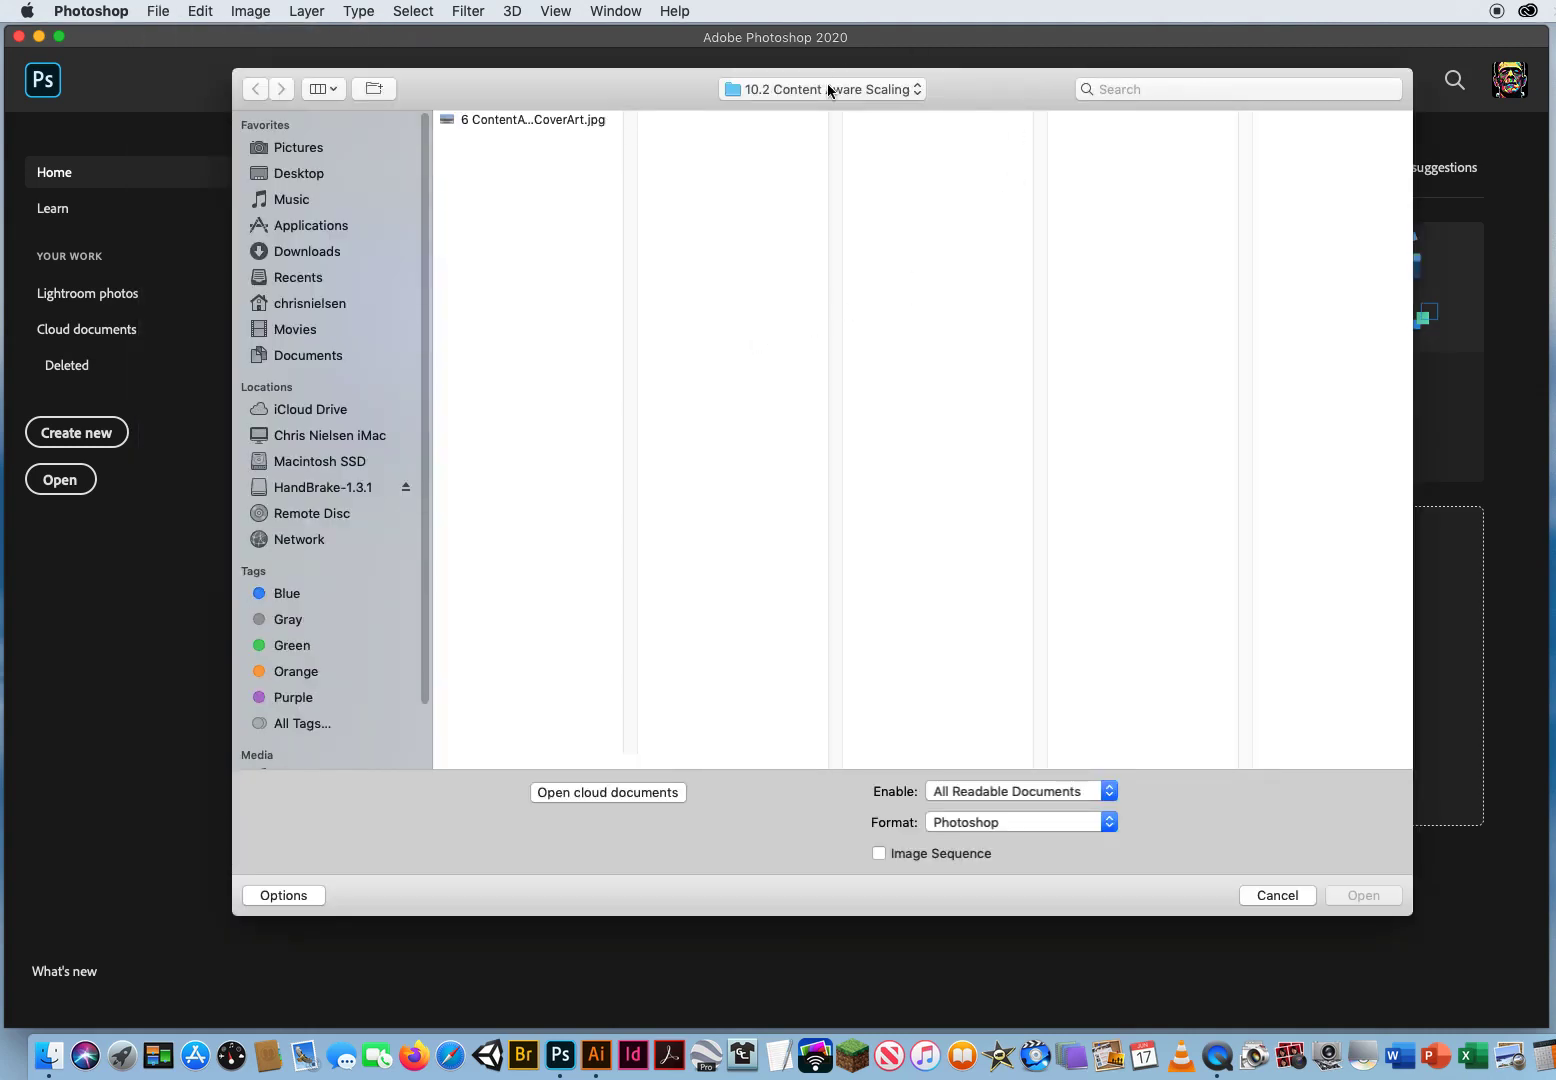
{"action": "left_click", "coordinate": [827, 89]}
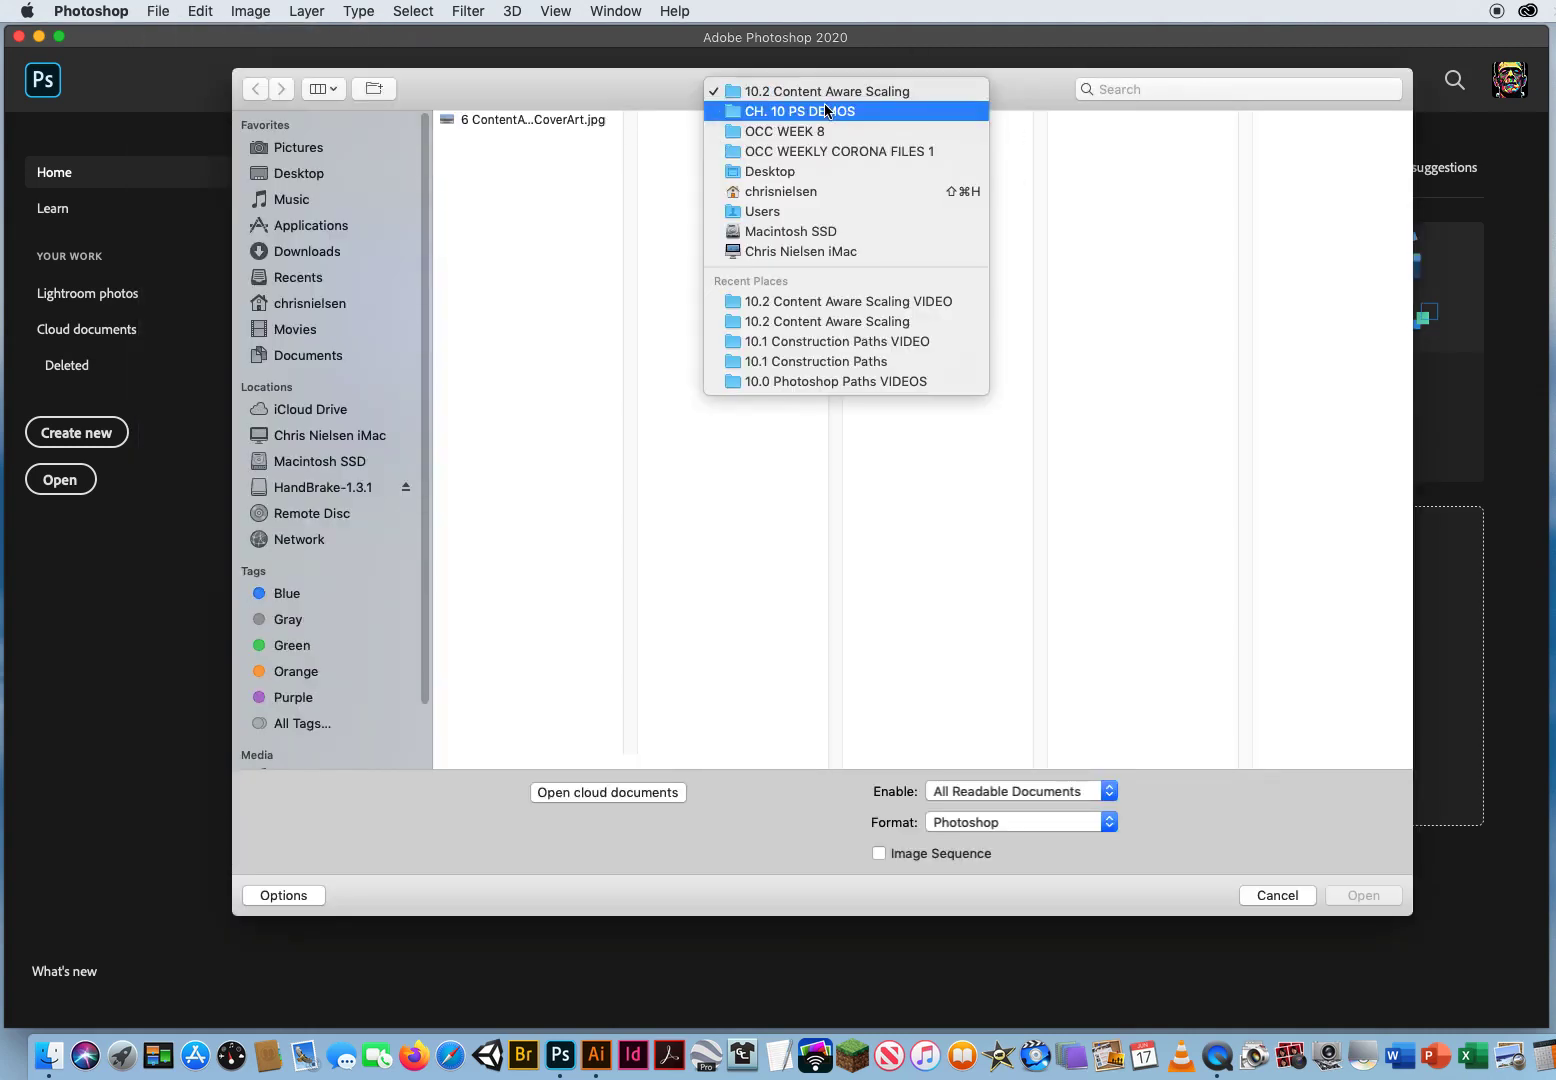
{"action": "left_click", "coordinate": [910, 108]}
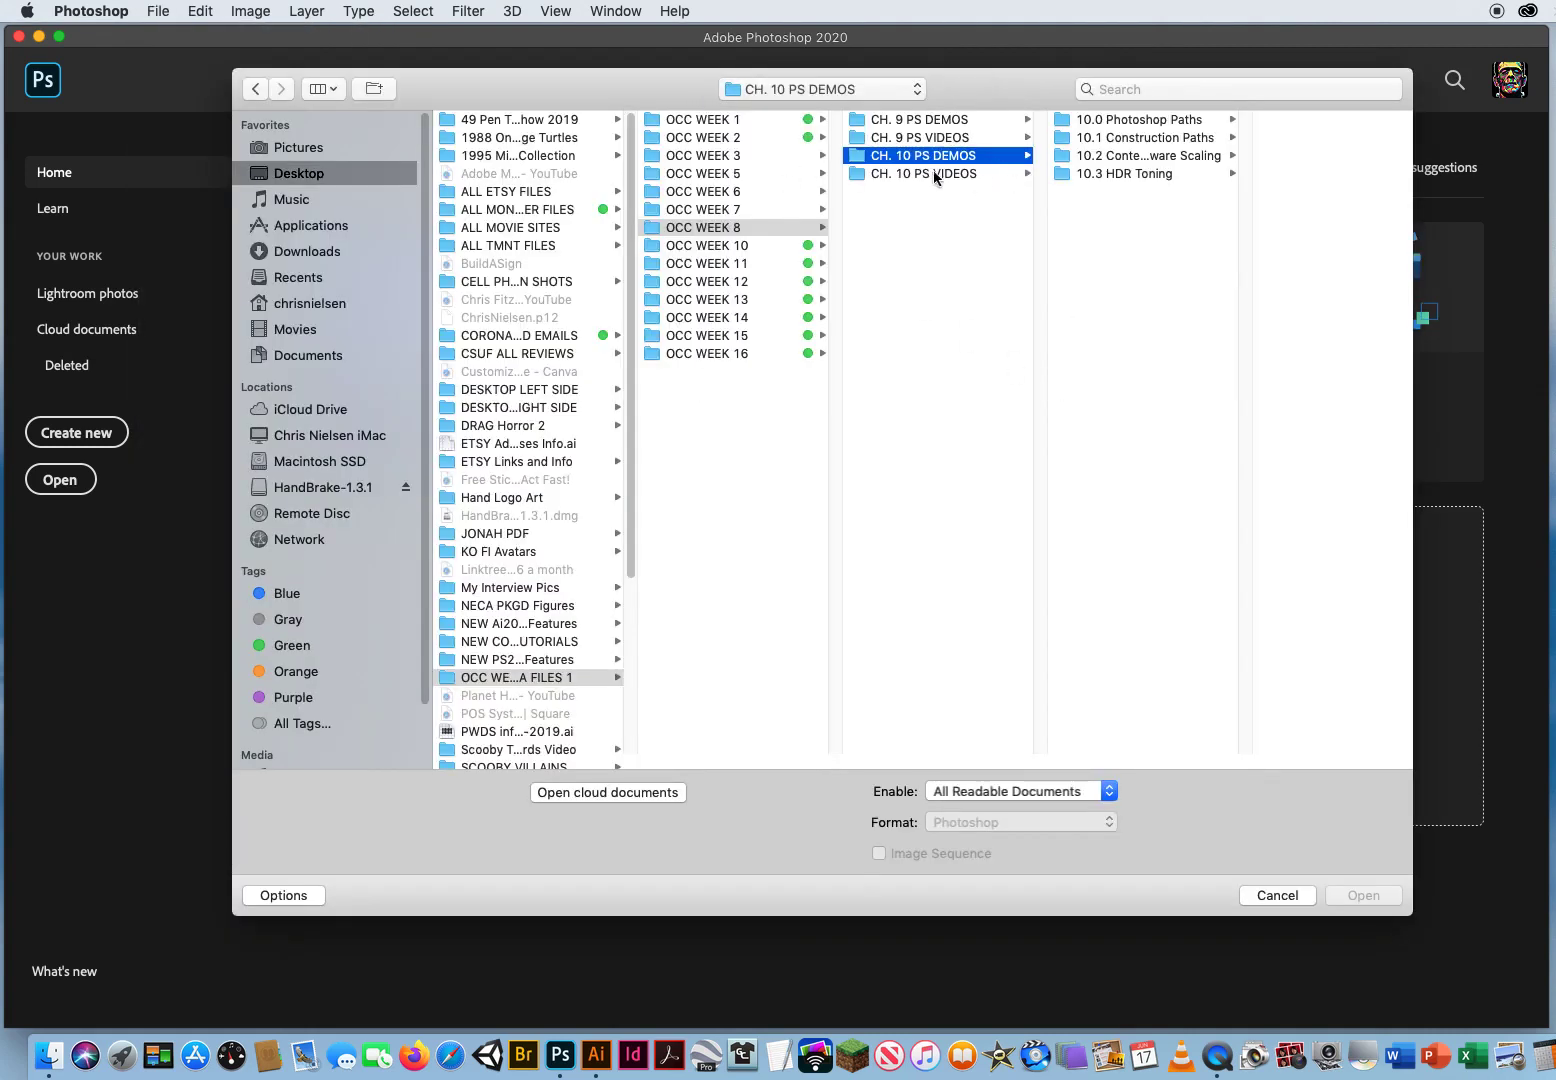
{"action": "left_click", "coordinate": [1148, 173]}
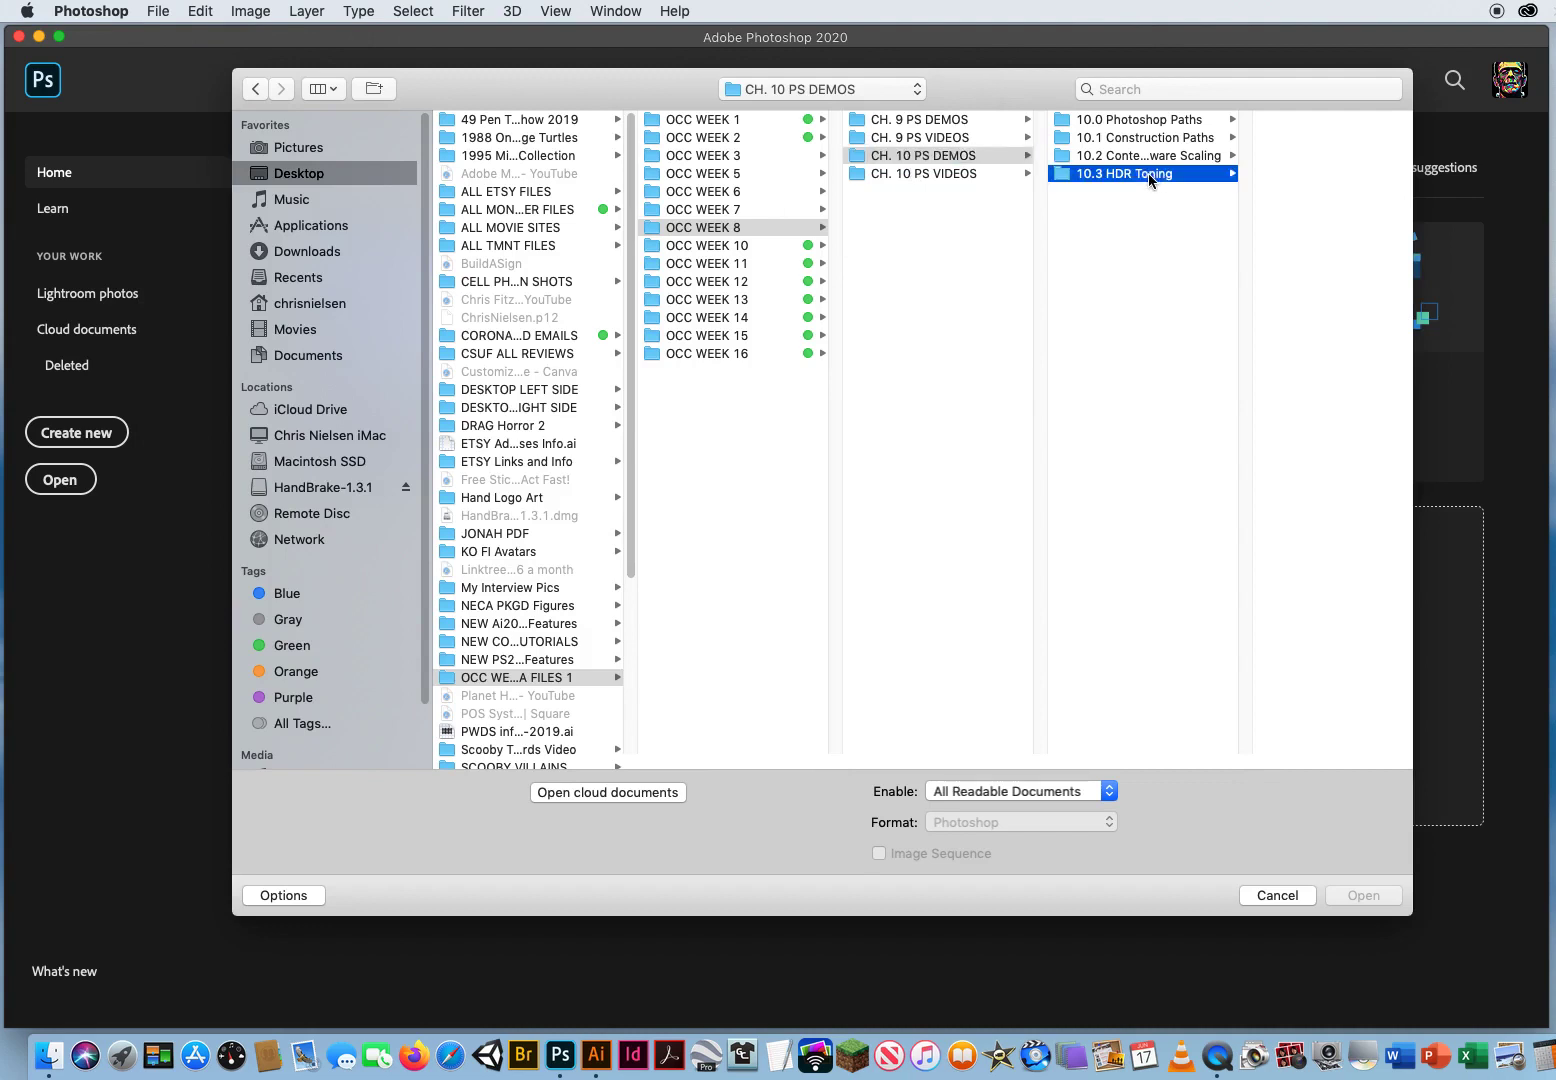
{"action": "left_click", "coordinate": [1255, 121]}
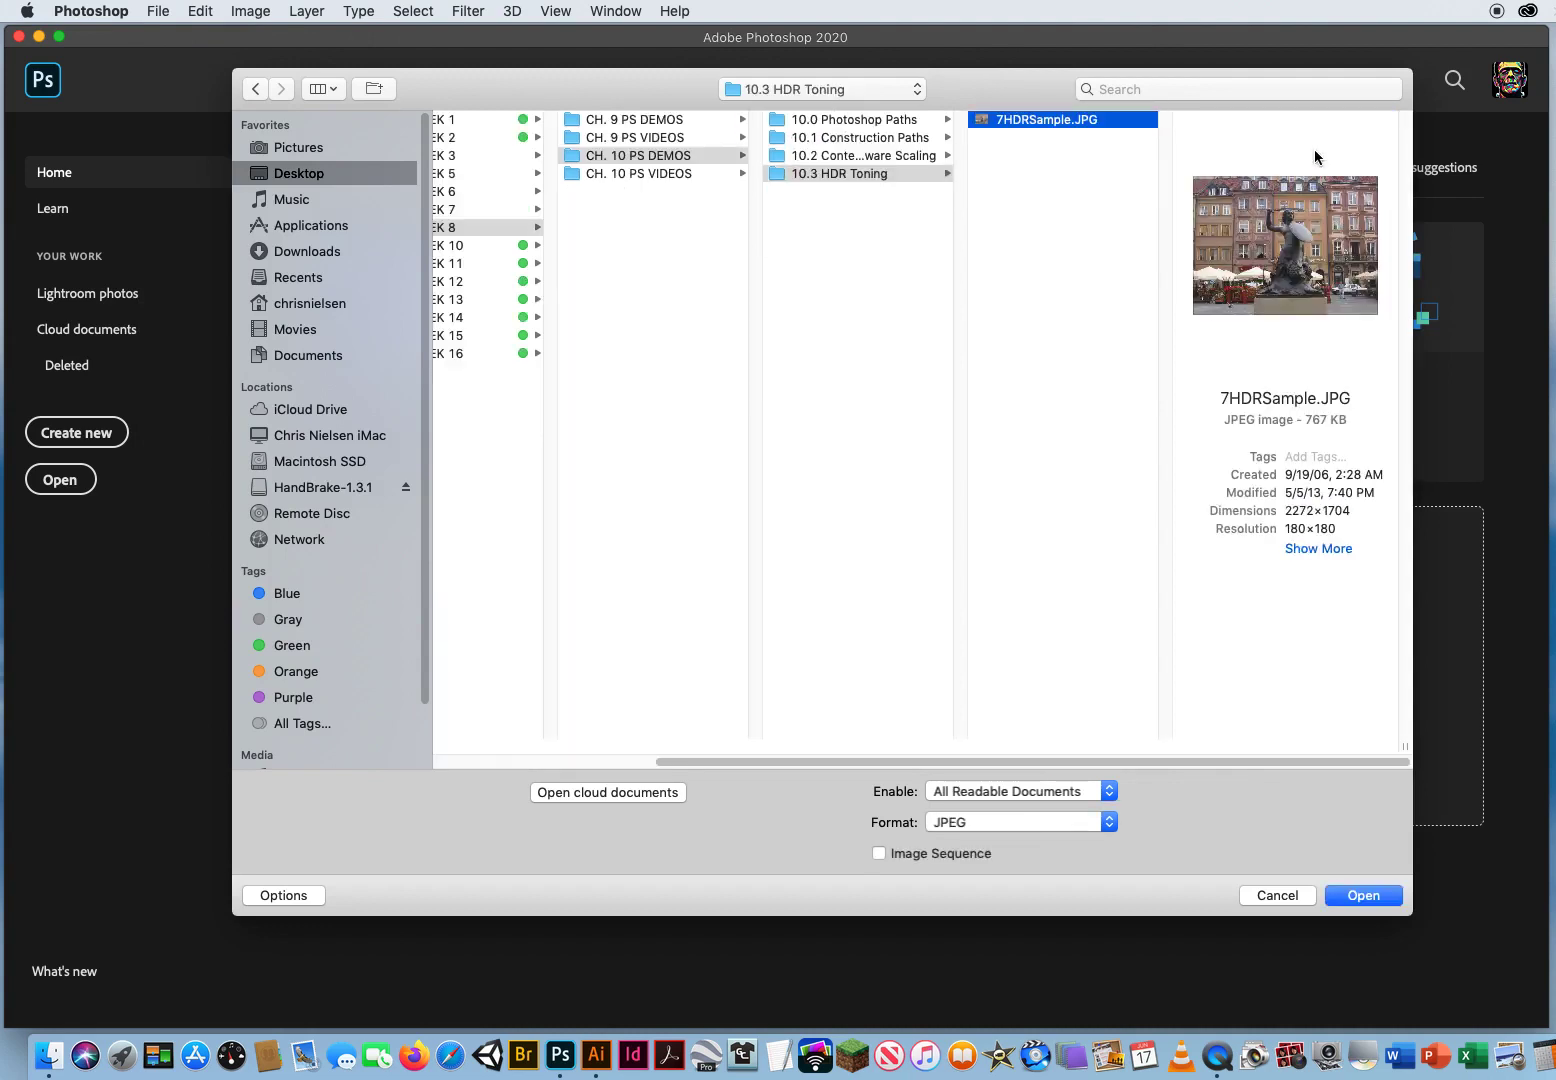
{"action": "key", "text": "Return"}
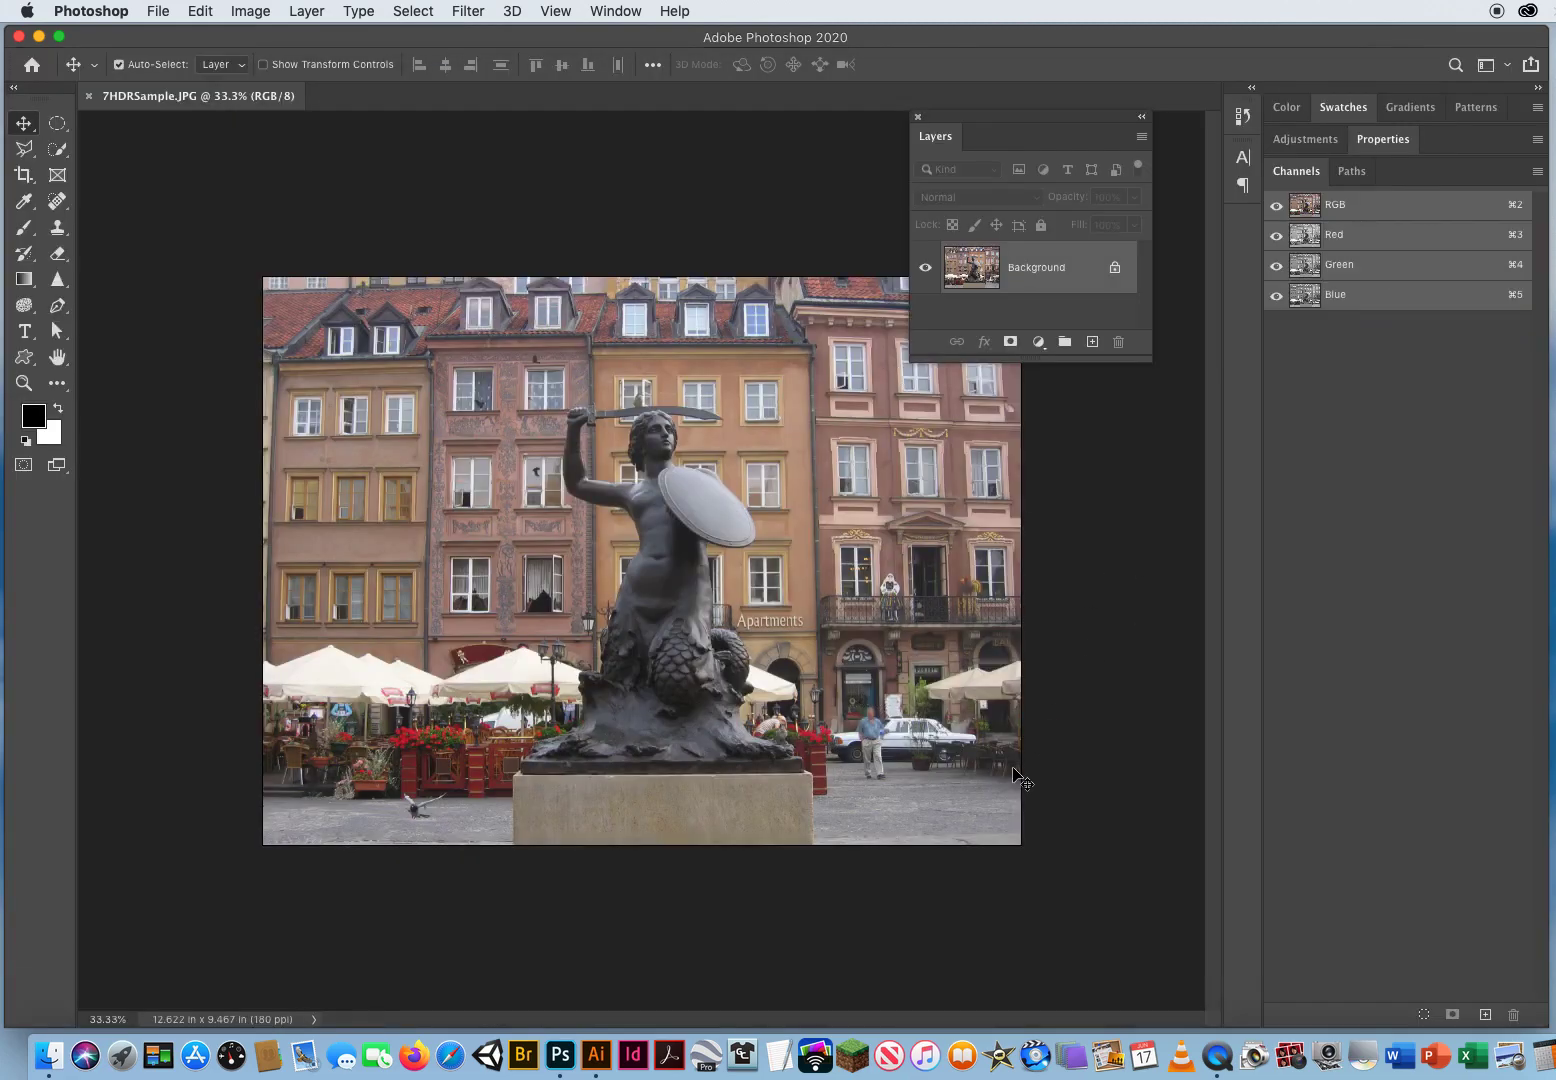
- Move the Layers panel aside, make it taller, and duplicate the Background layer
{"action": "left_click_drag", "start_coordinate": [940, 126], "coordinate": [1089, 145]}
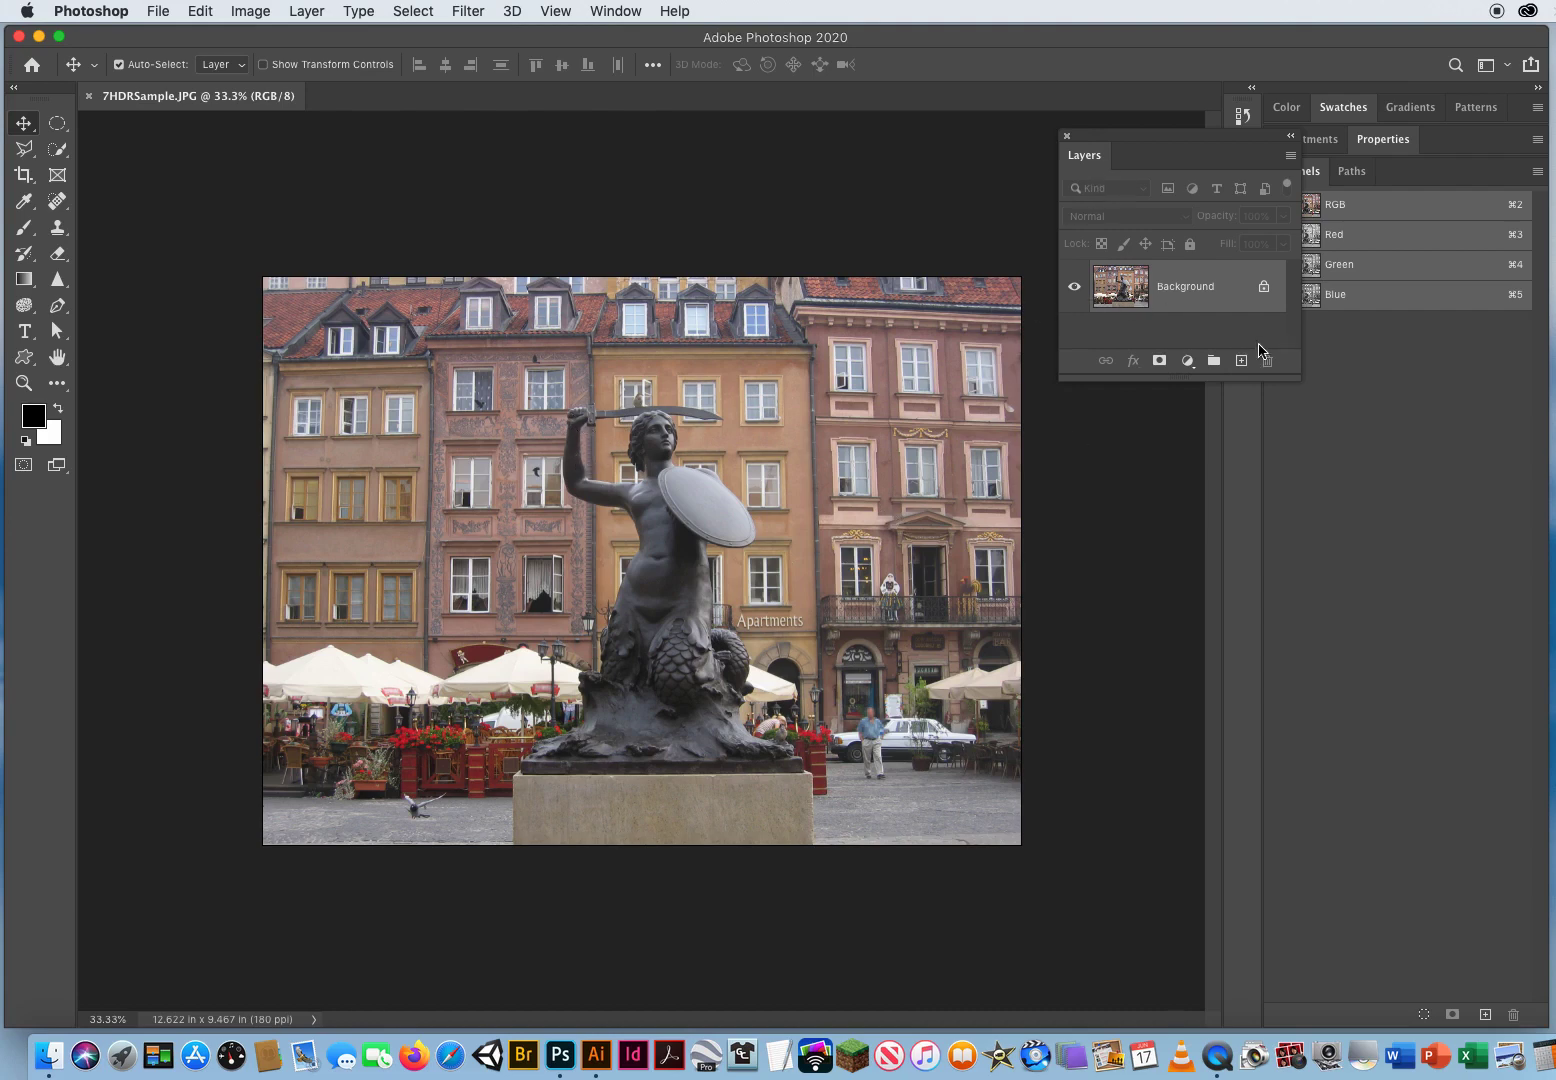
{"action": "left_click_drag", "start_coordinate": [1172, 376], "coordinate": [1142, 470]}
{"action": "key", "text": "super+j"}
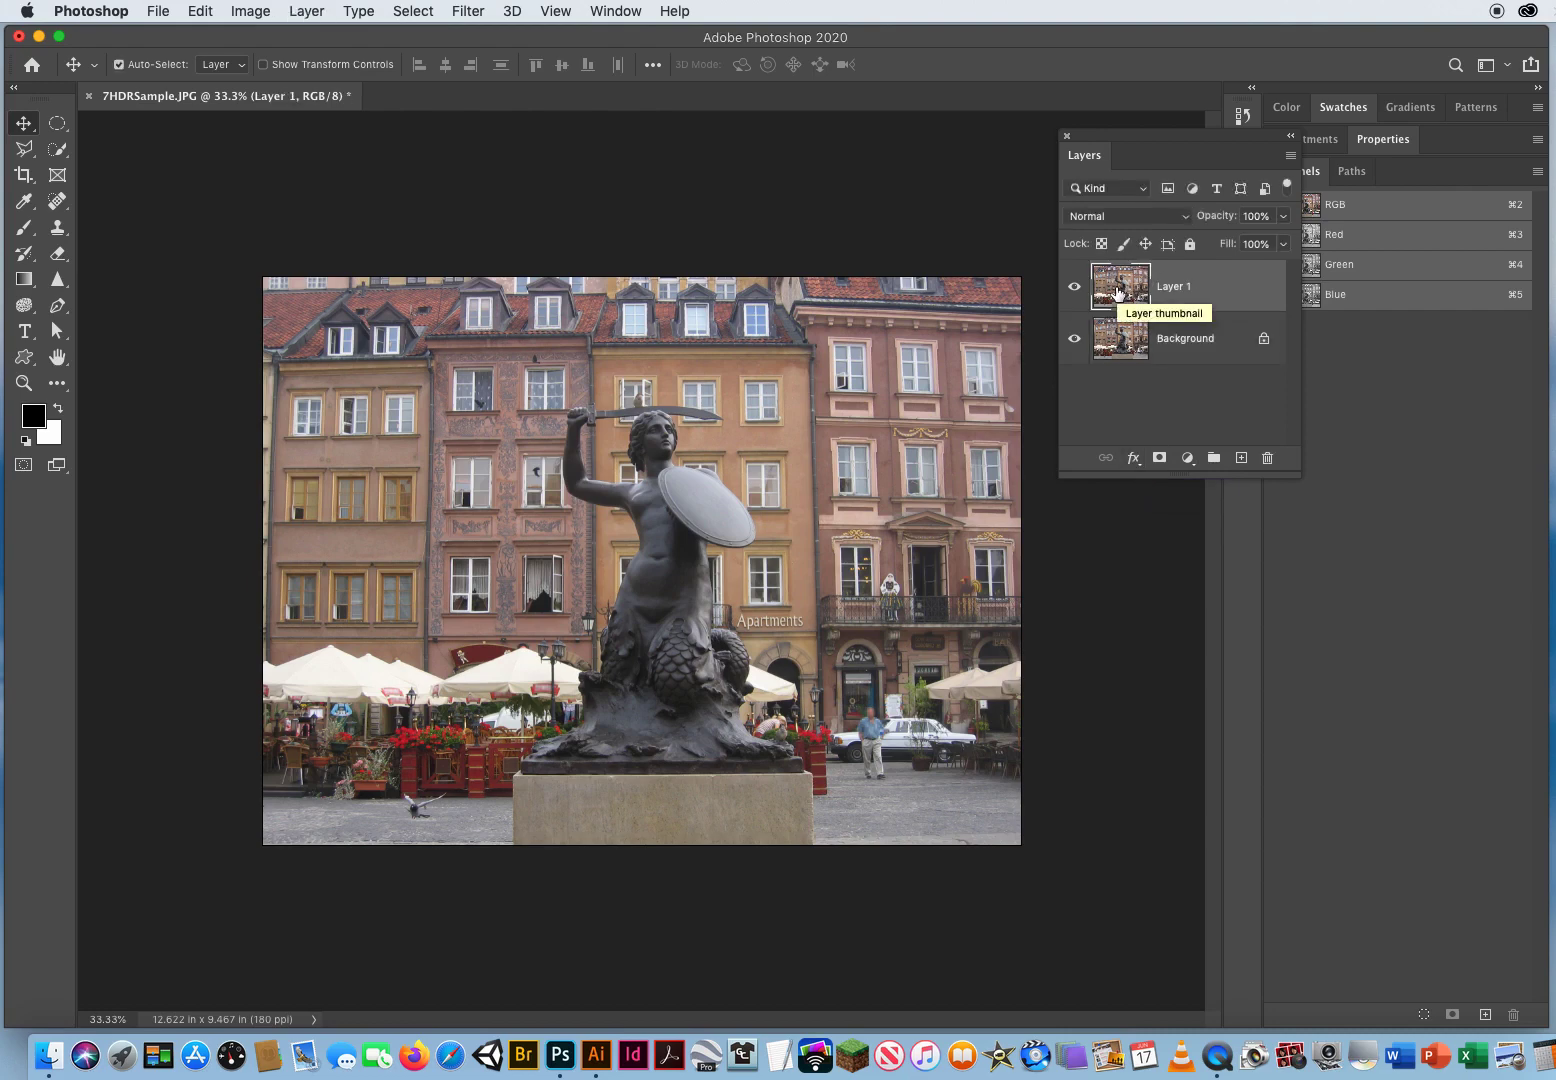
{"action": "left_click", "coordinate": [250, 11]}
{"action": "mouse_move", "coordinate": [253, 68]}
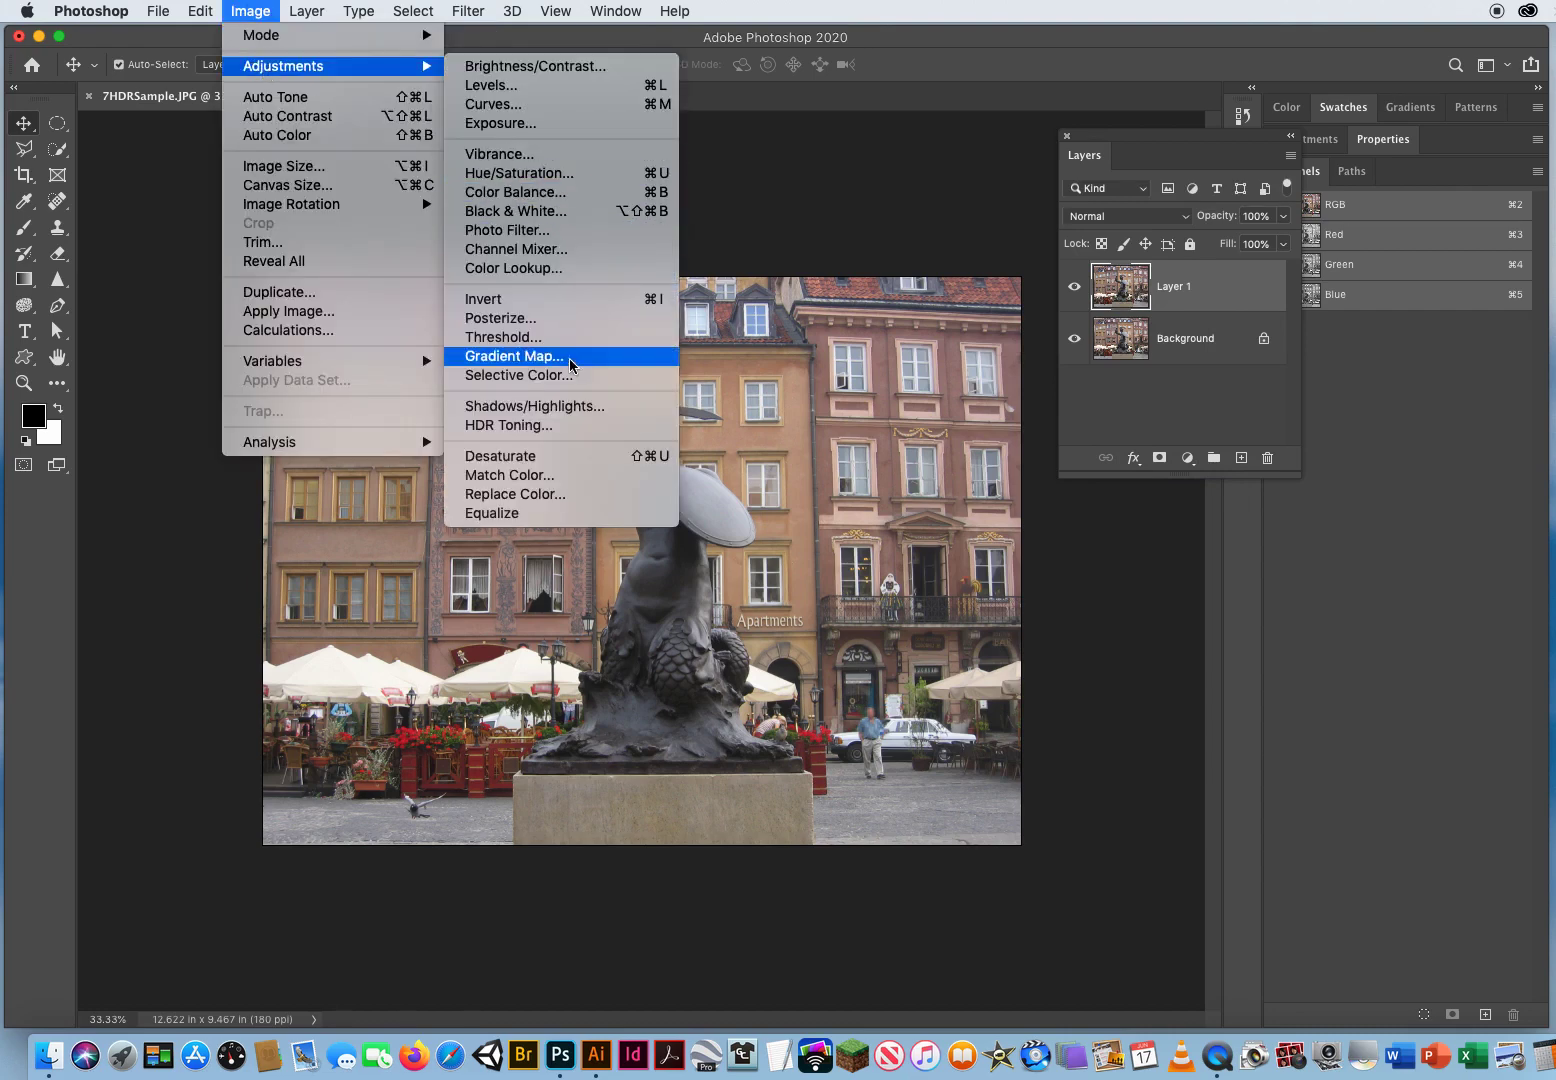
{"action": "left_click", "coordinate": [563, 428]}
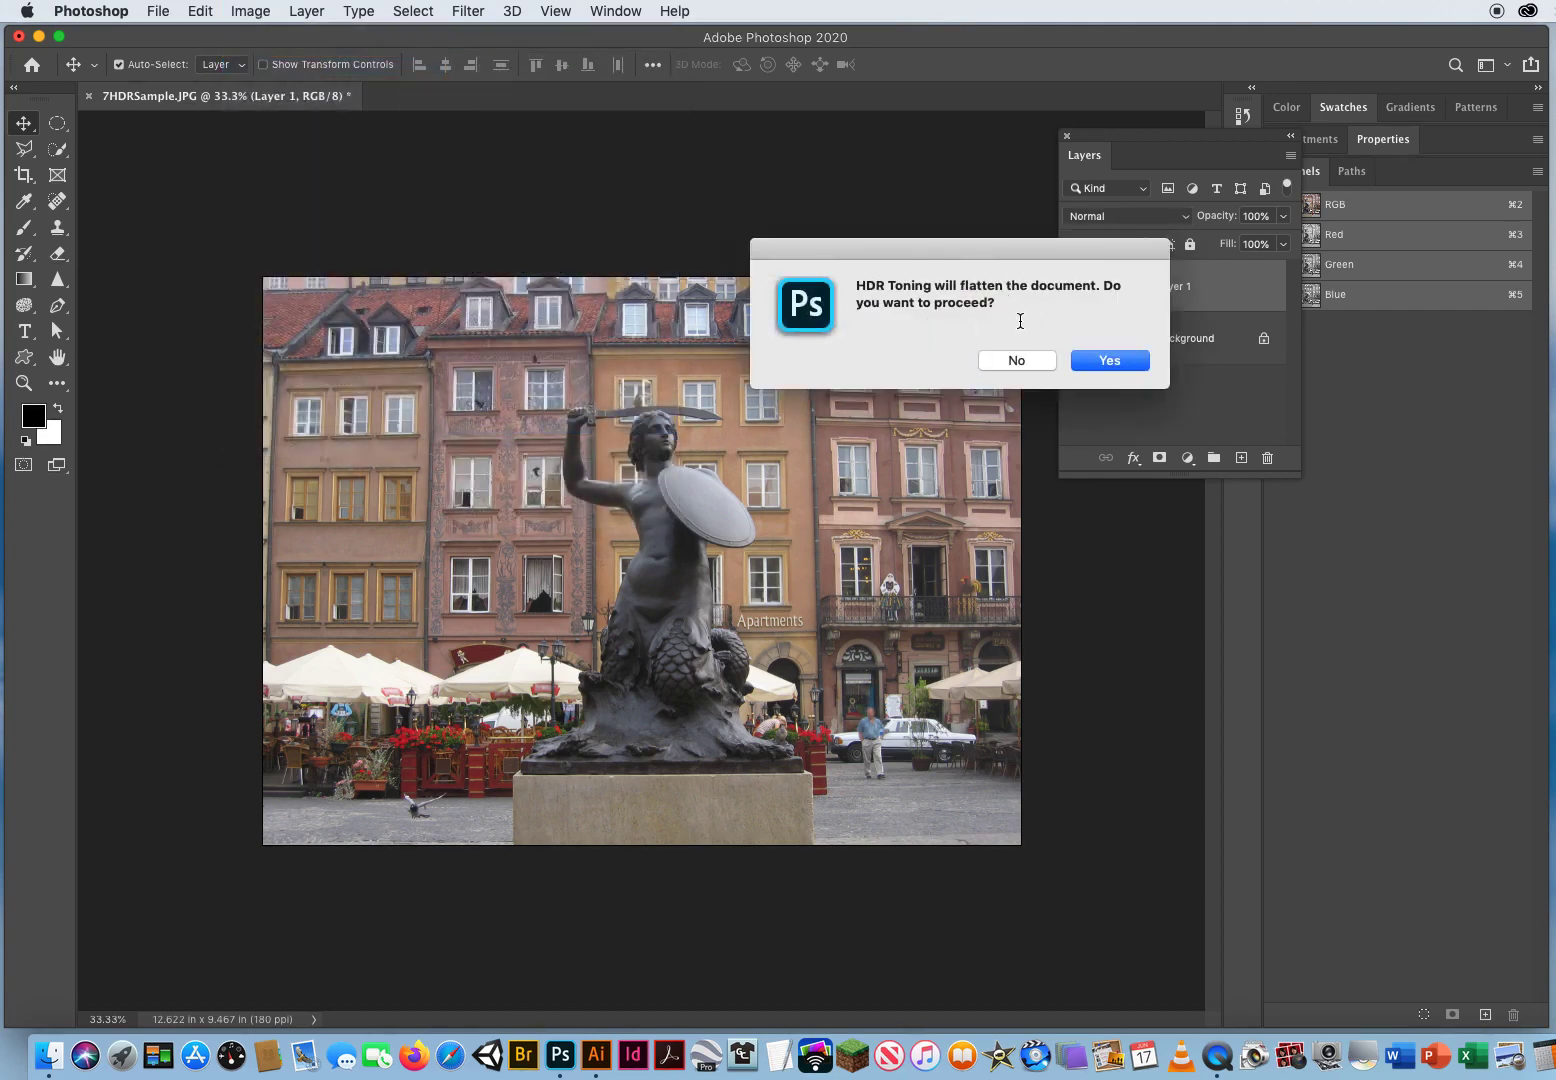
{"action": "left_click", "coordinate": [1018, 362]}
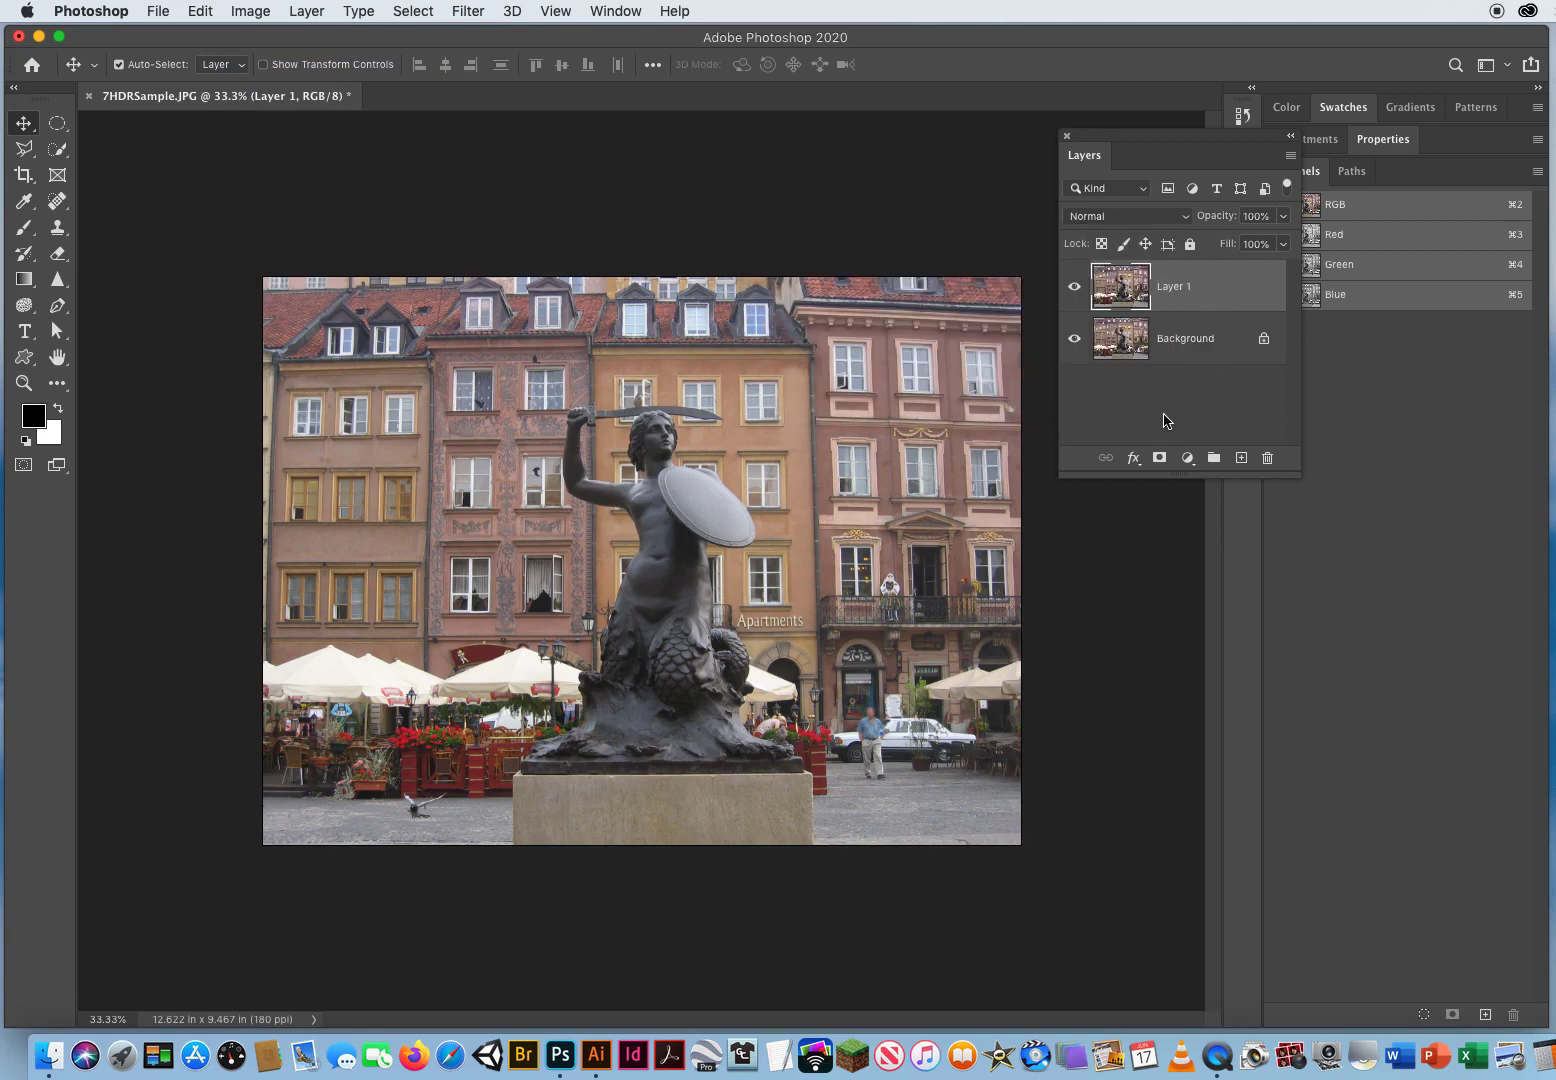
- Start the HDR Toning adjustment, agree to flatten the document, and move the dialog toward the image's edge
{"action": "left_click", "coordinate": [252, 11]}
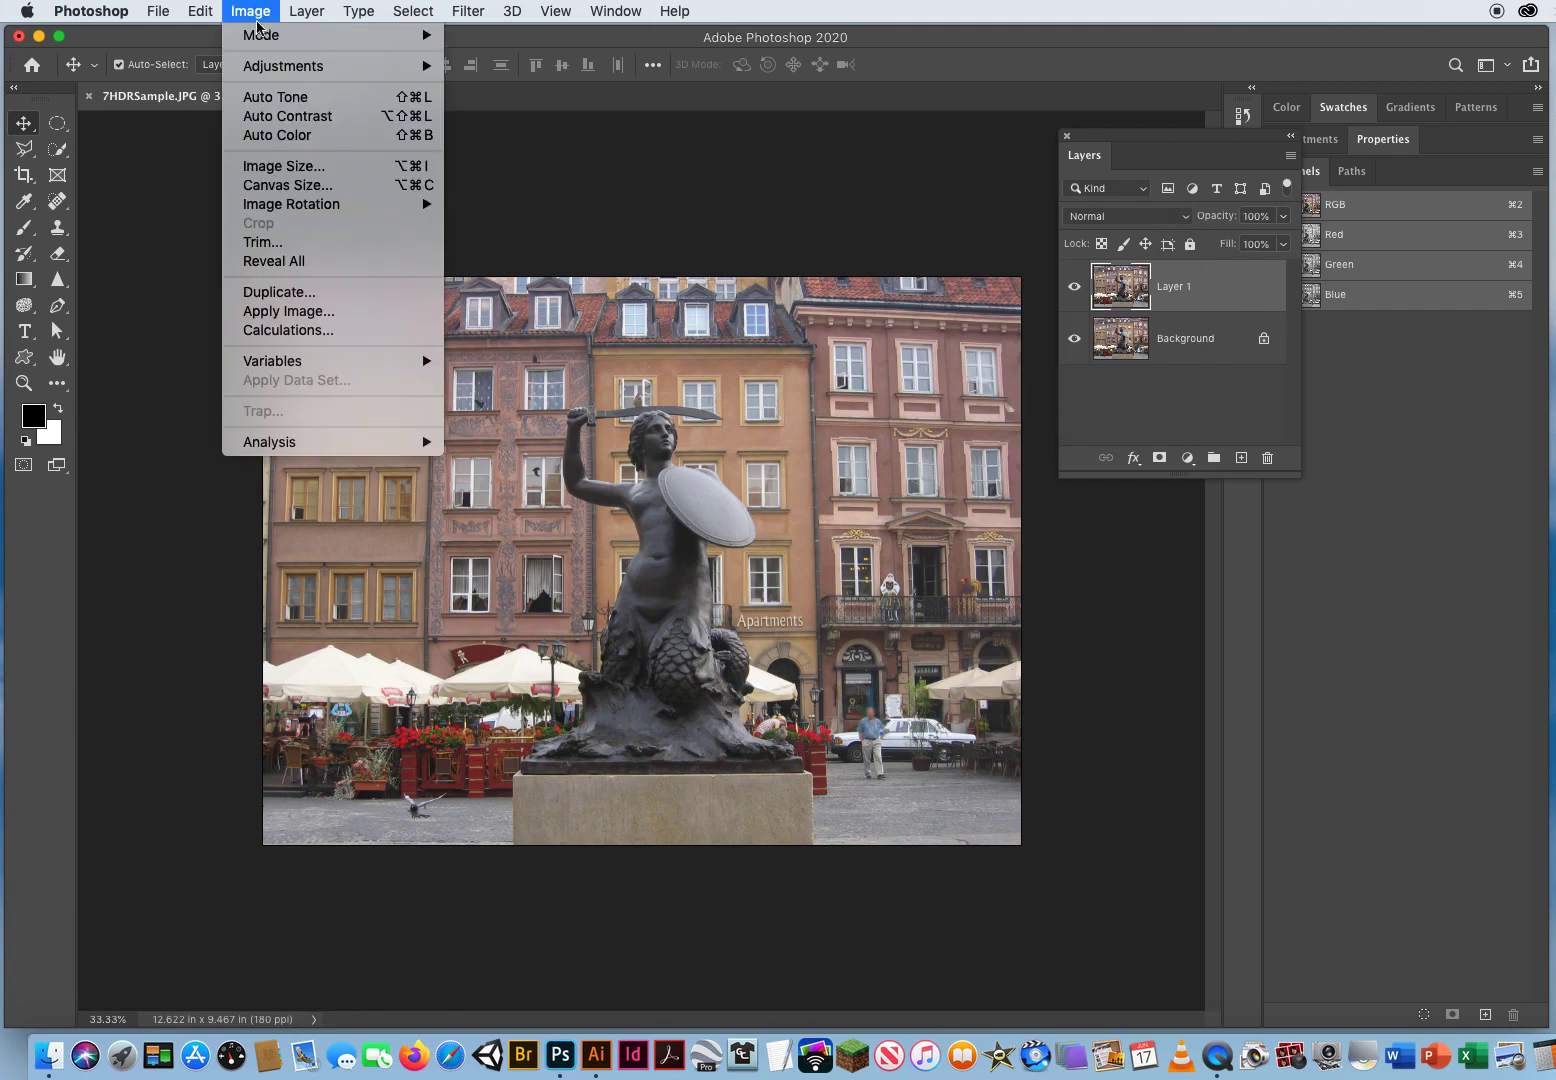
{"action": "mouse_move", "coordinate": [258, 68]}
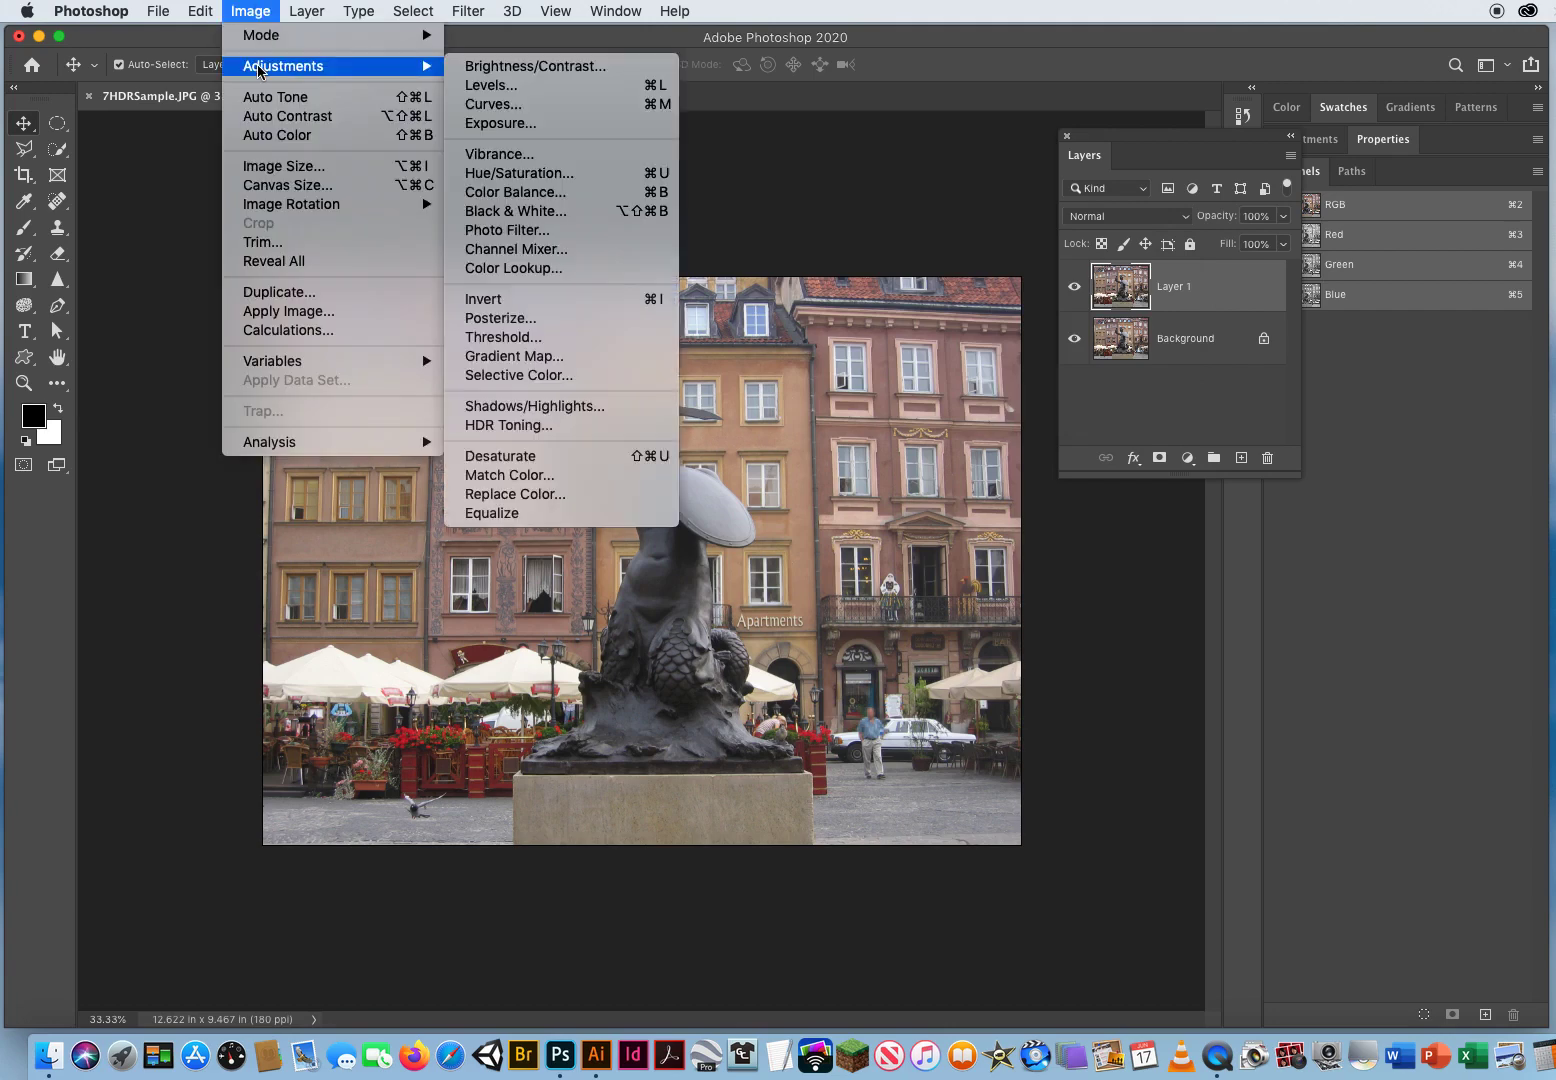
{"action": "left_click", "coordinate": [545, 426]}
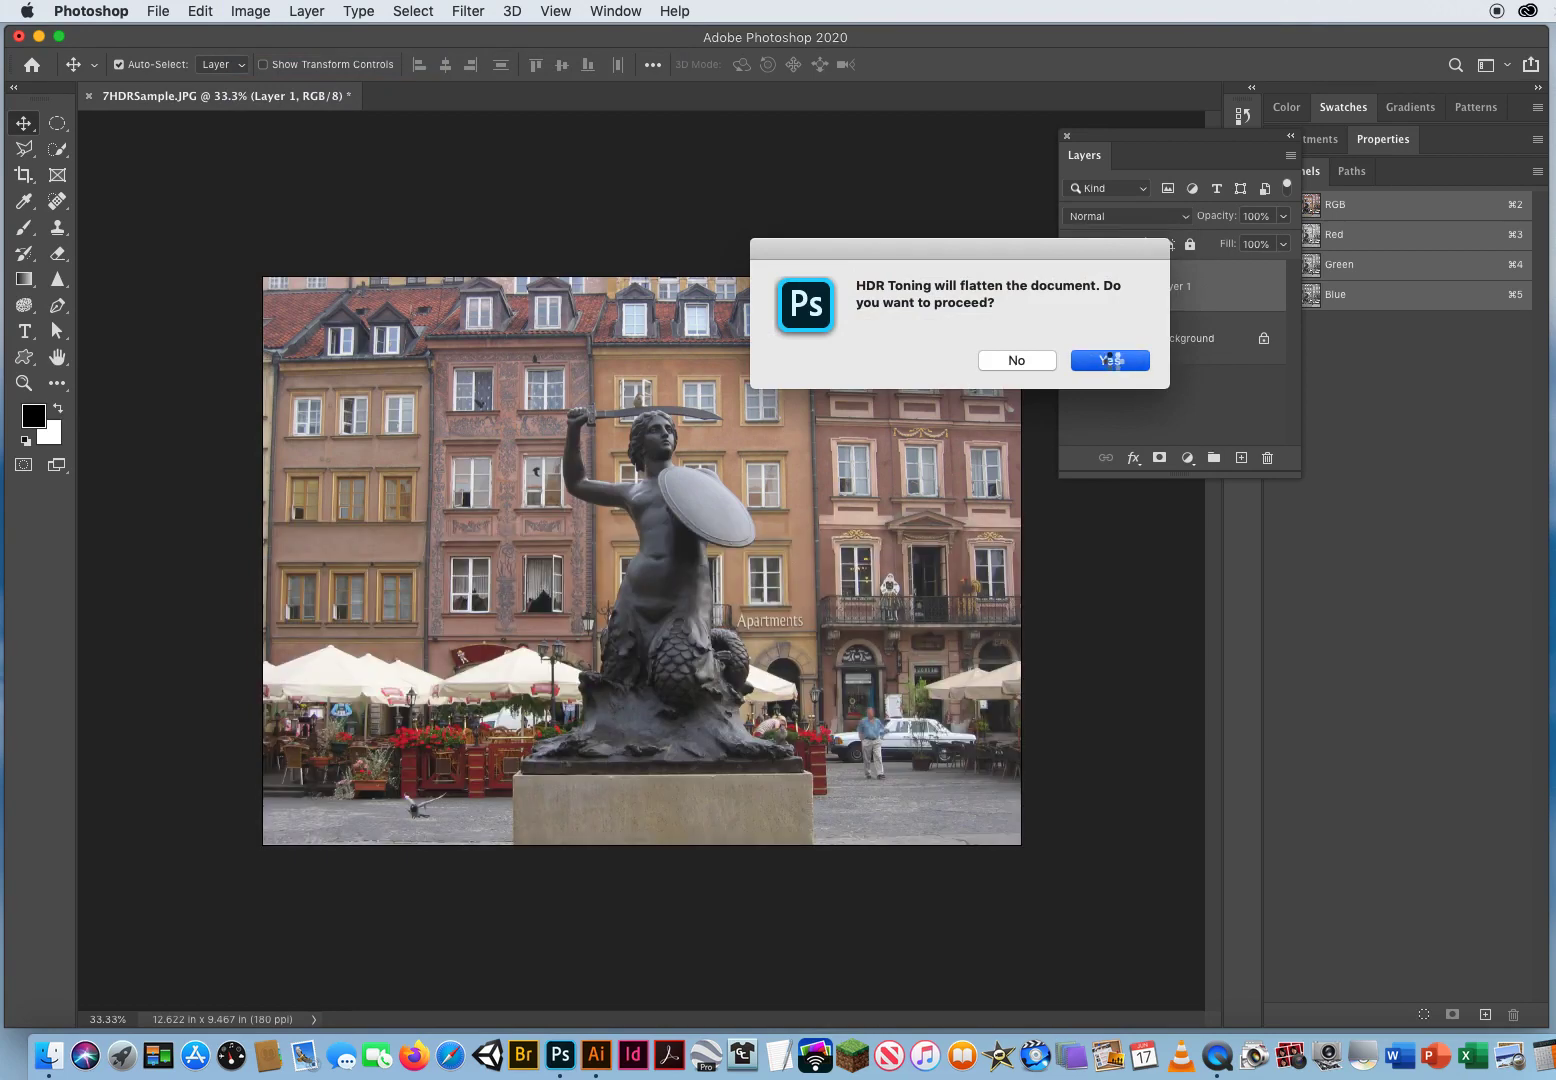
{"action": "left_click", "coordinate": [1113, 361]}
{"action": "left_click_drag", "start_coordinate": [798, 203], "coordinate": [989, 115]}
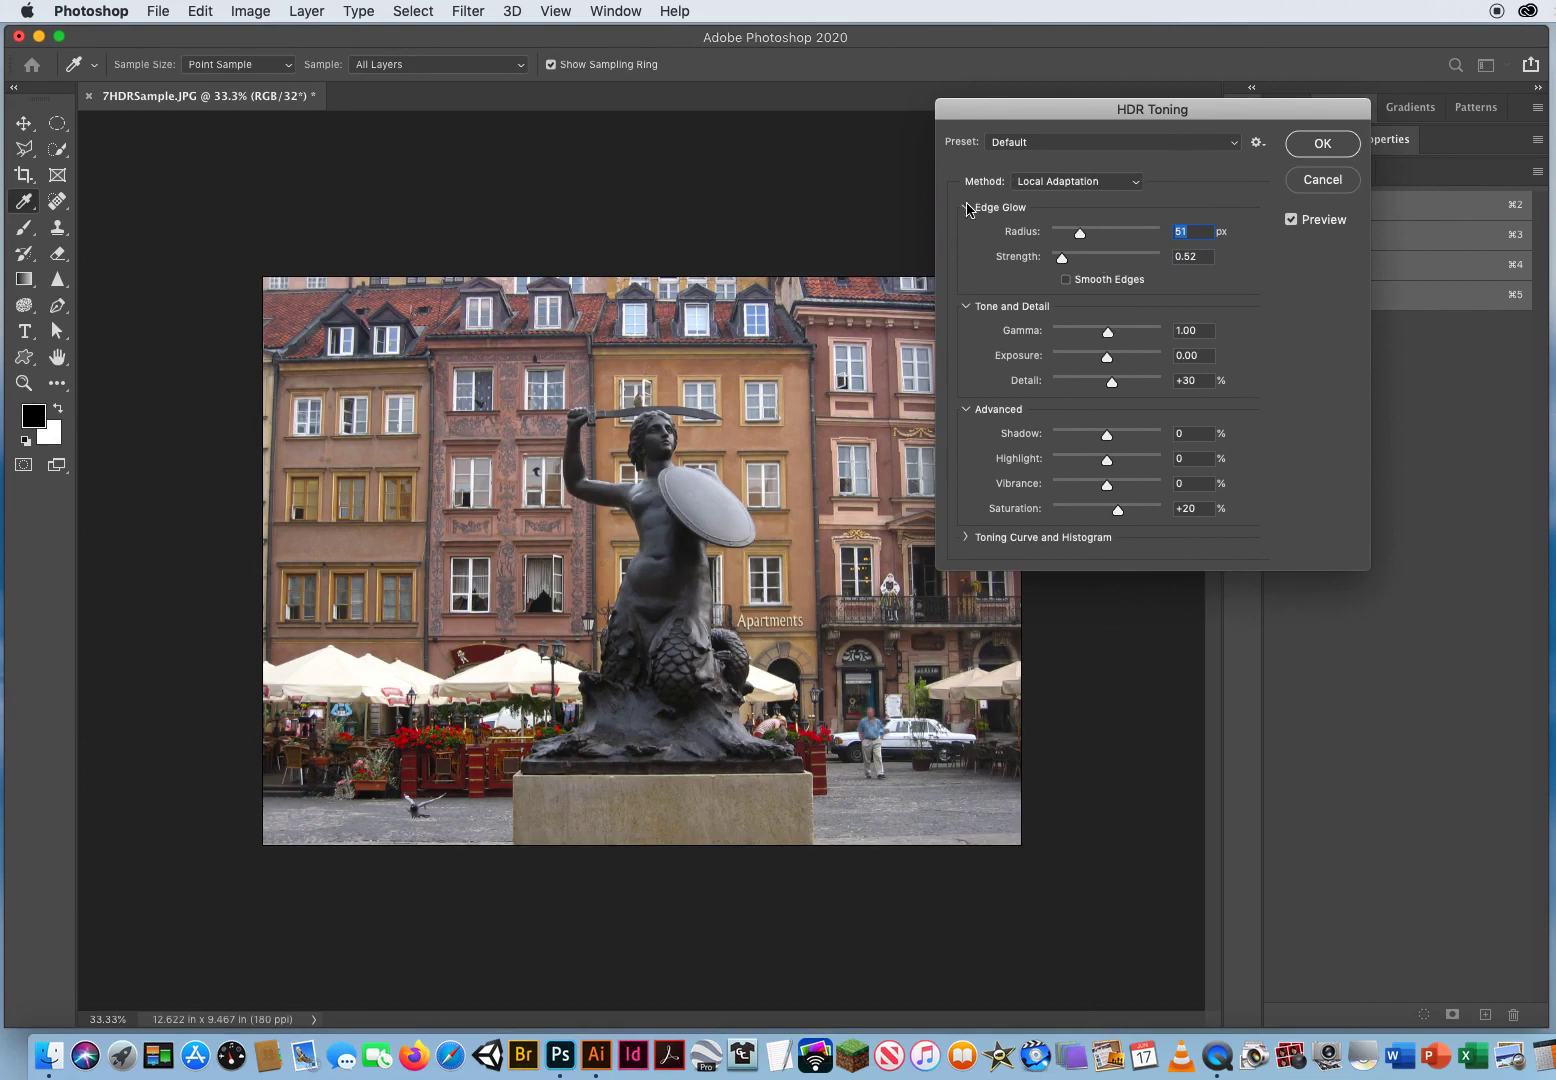
- Collapse the Edge Glow, Tone and Detail, and Advanced sections of the HDR Toning settings
{"action": "left_click", "coordinate": [966, 207]}
{"action": "left_click", "coordinate": [966, 232]}
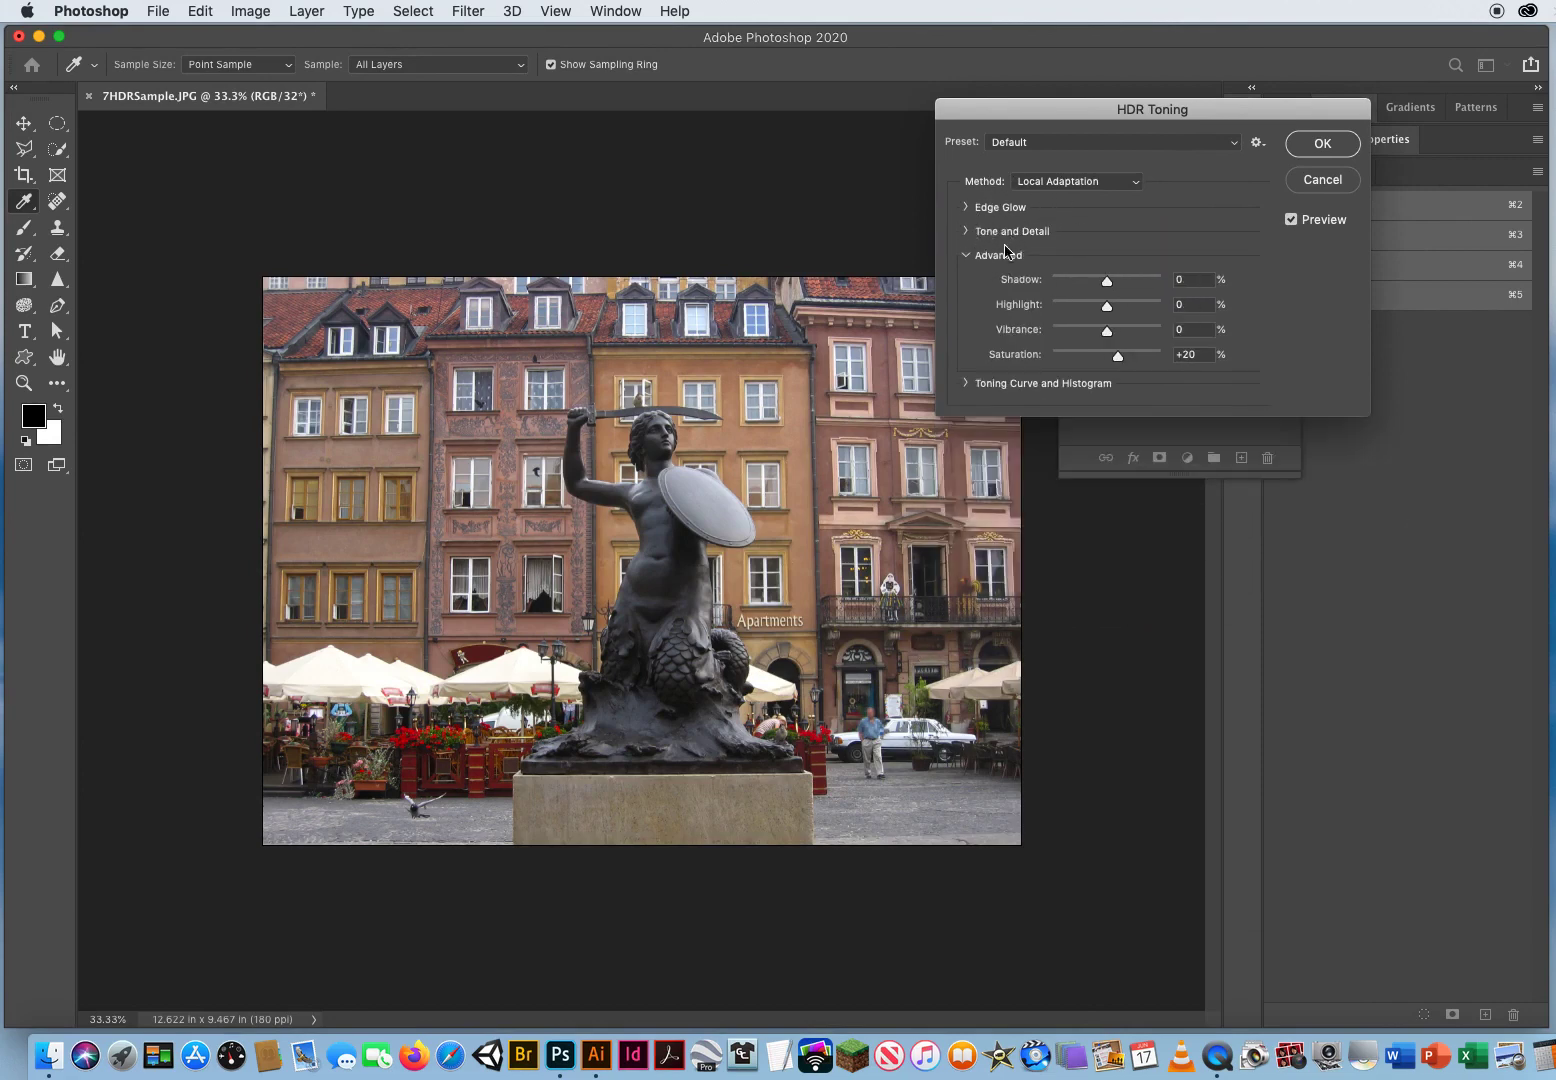
{"action": "left_click", "coordinate": [967, 256]}
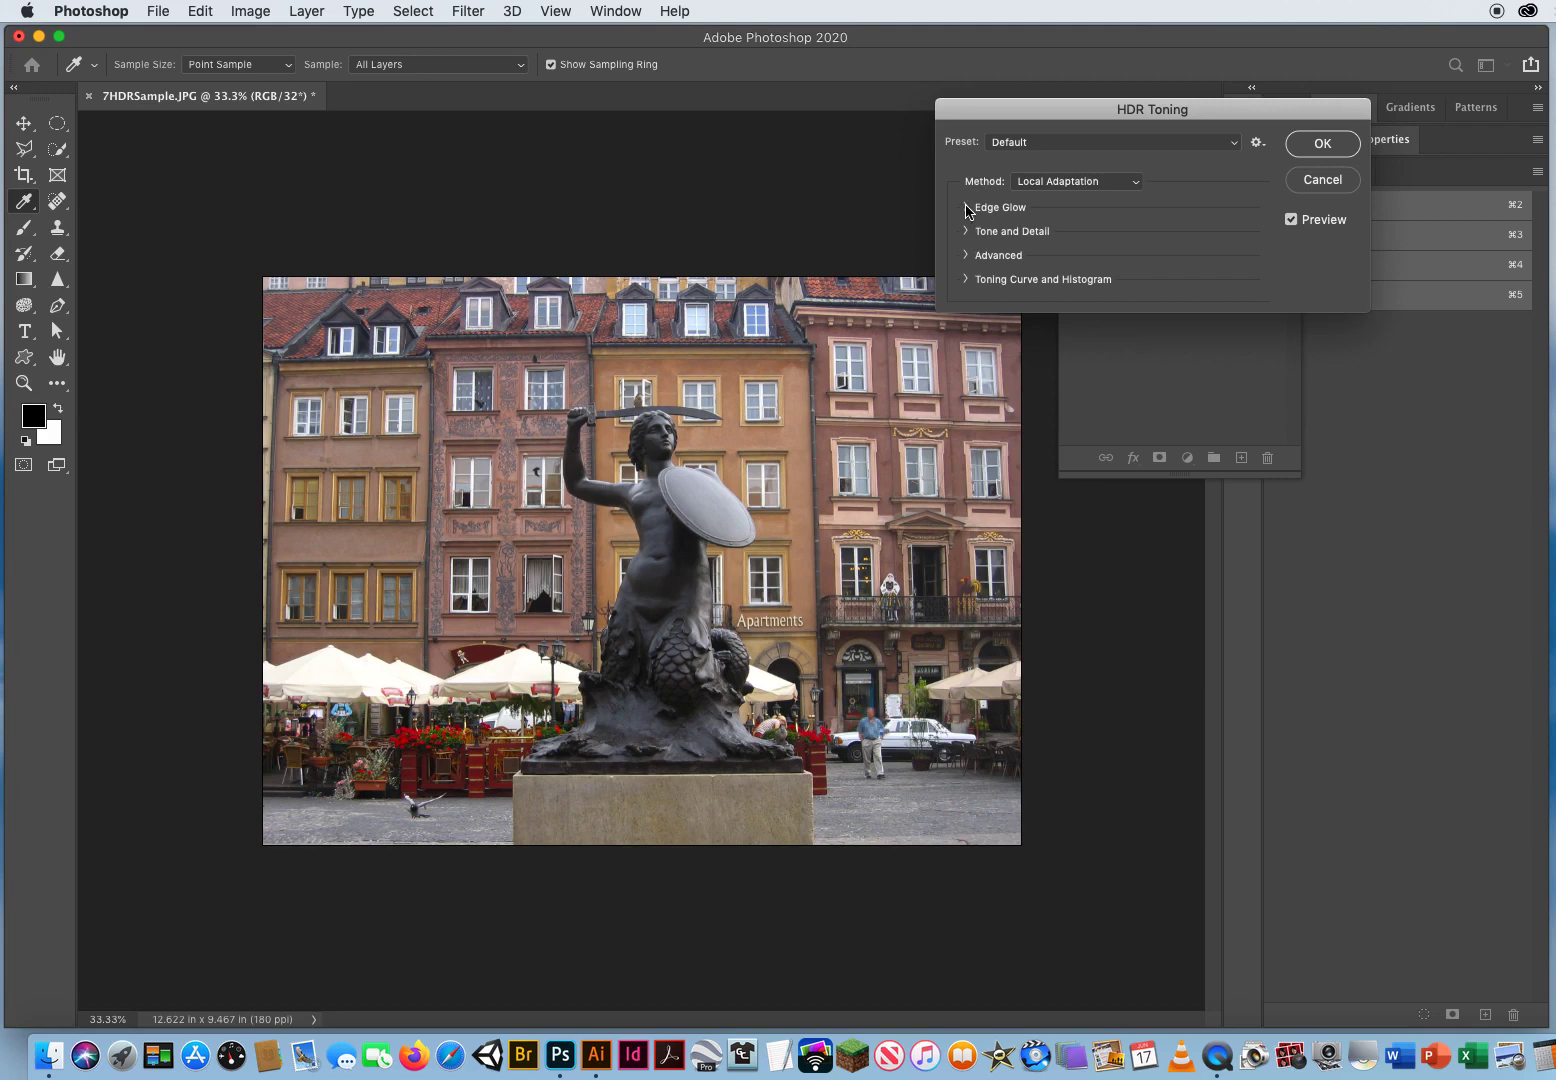
- Expand the Edge Glow, Tone and Detail, Advanced, and Toning Curve and Histogram sections, and move the dialog clear of the image
{"action": "left_click", "coordinate": [966, 208]}
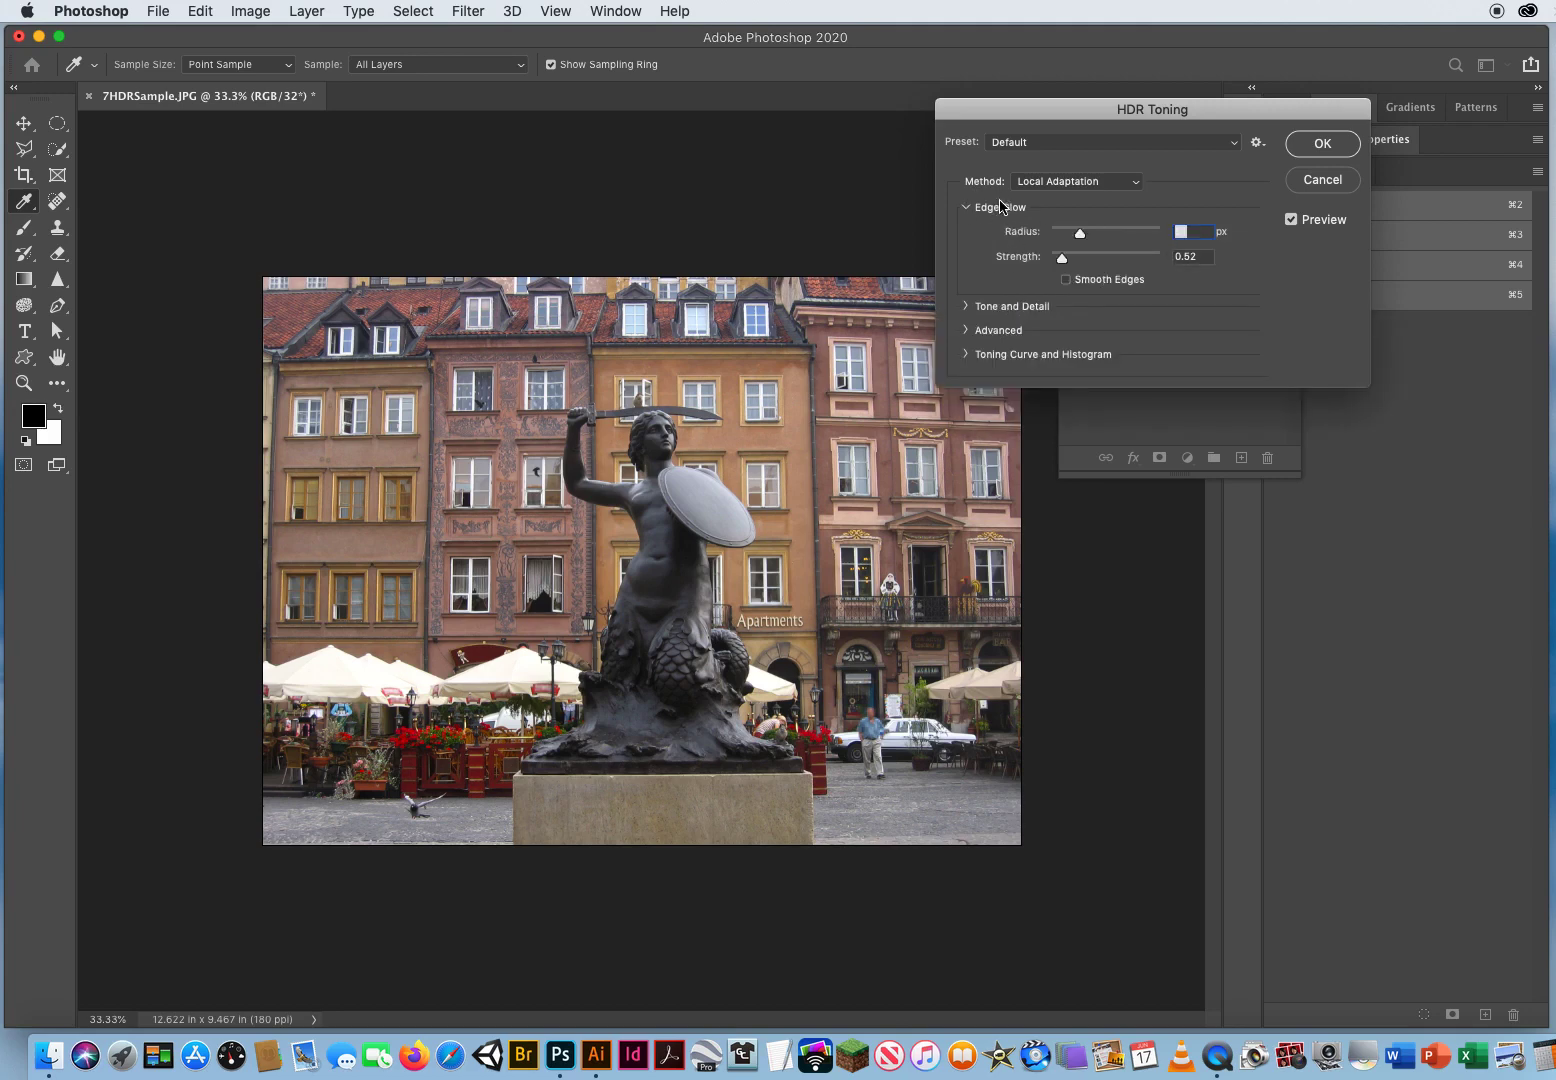
{"action": "left_click", "coordinate": [980, 308]}
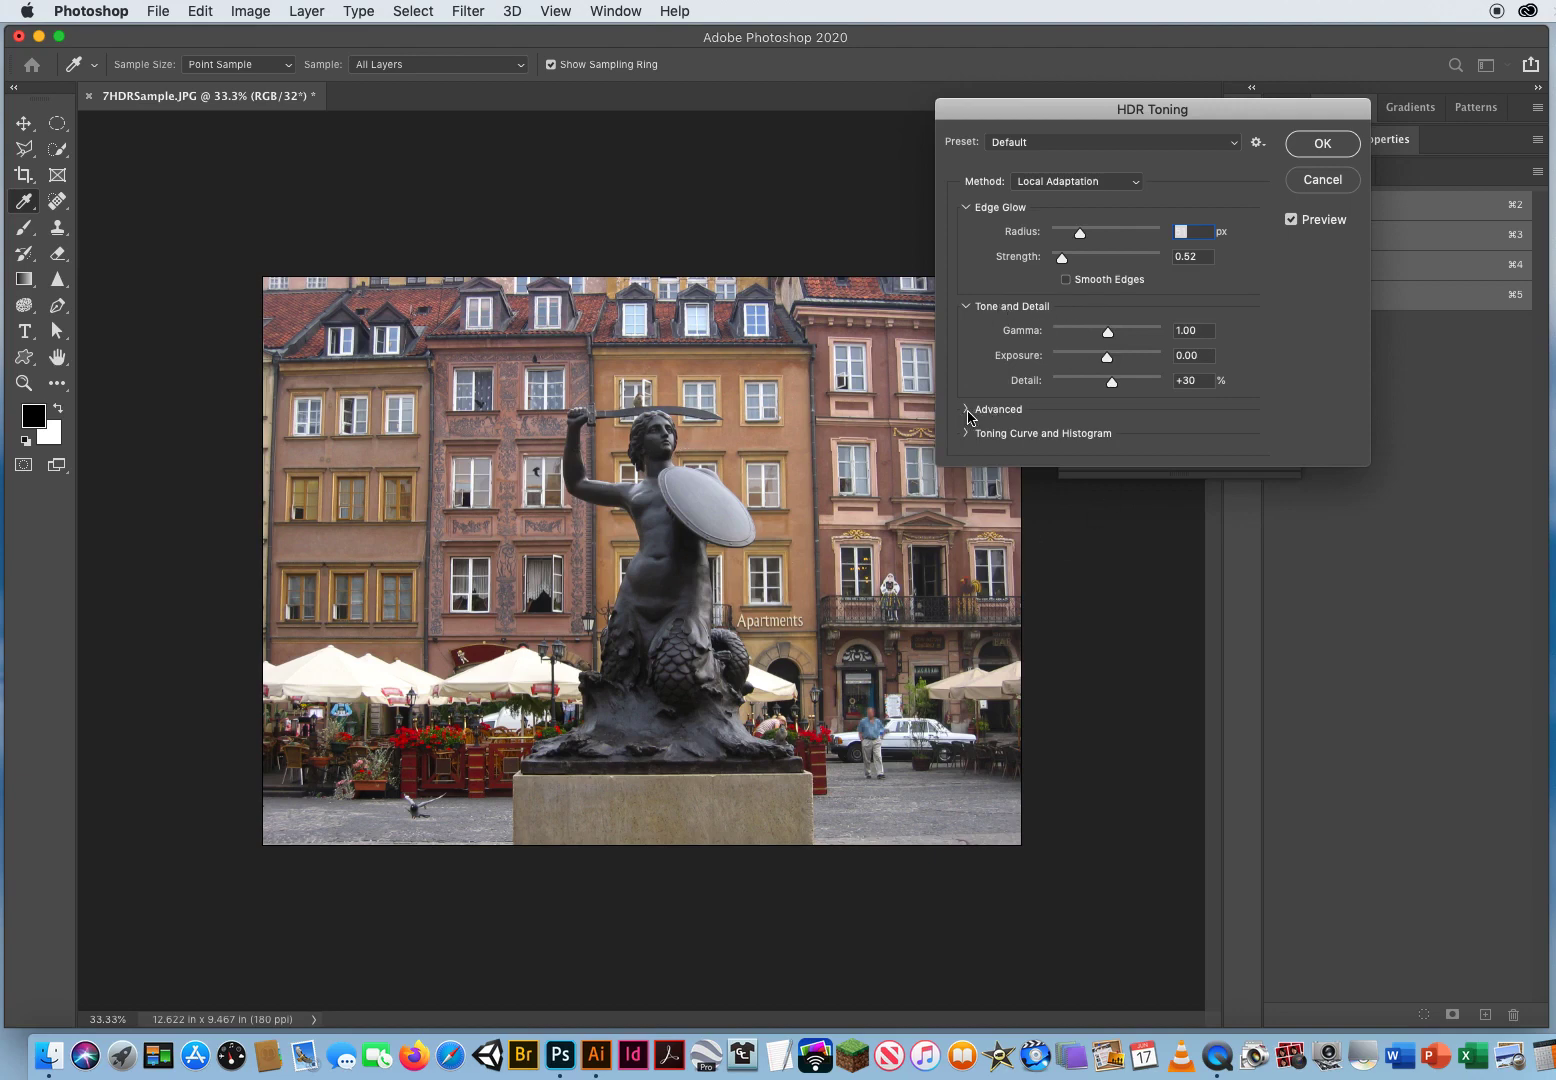
{"action": "left_click", "coordinate": [966, 411]}
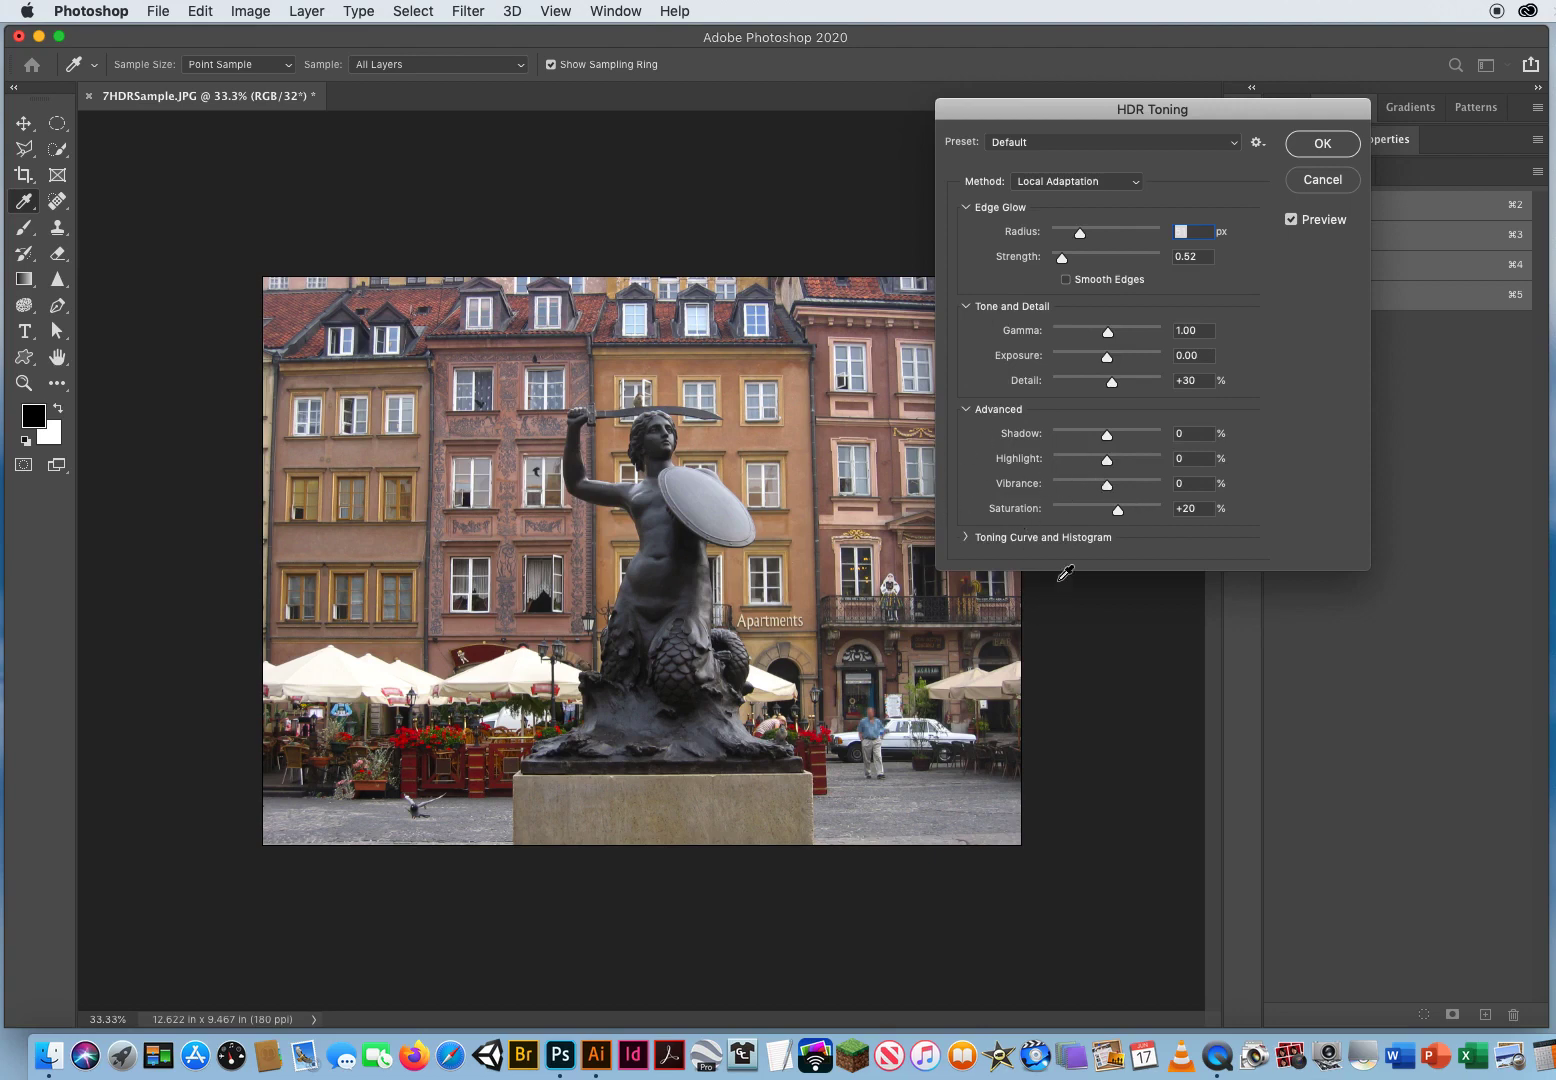
{"action": "left_click", "coordinate": [964, 539]}
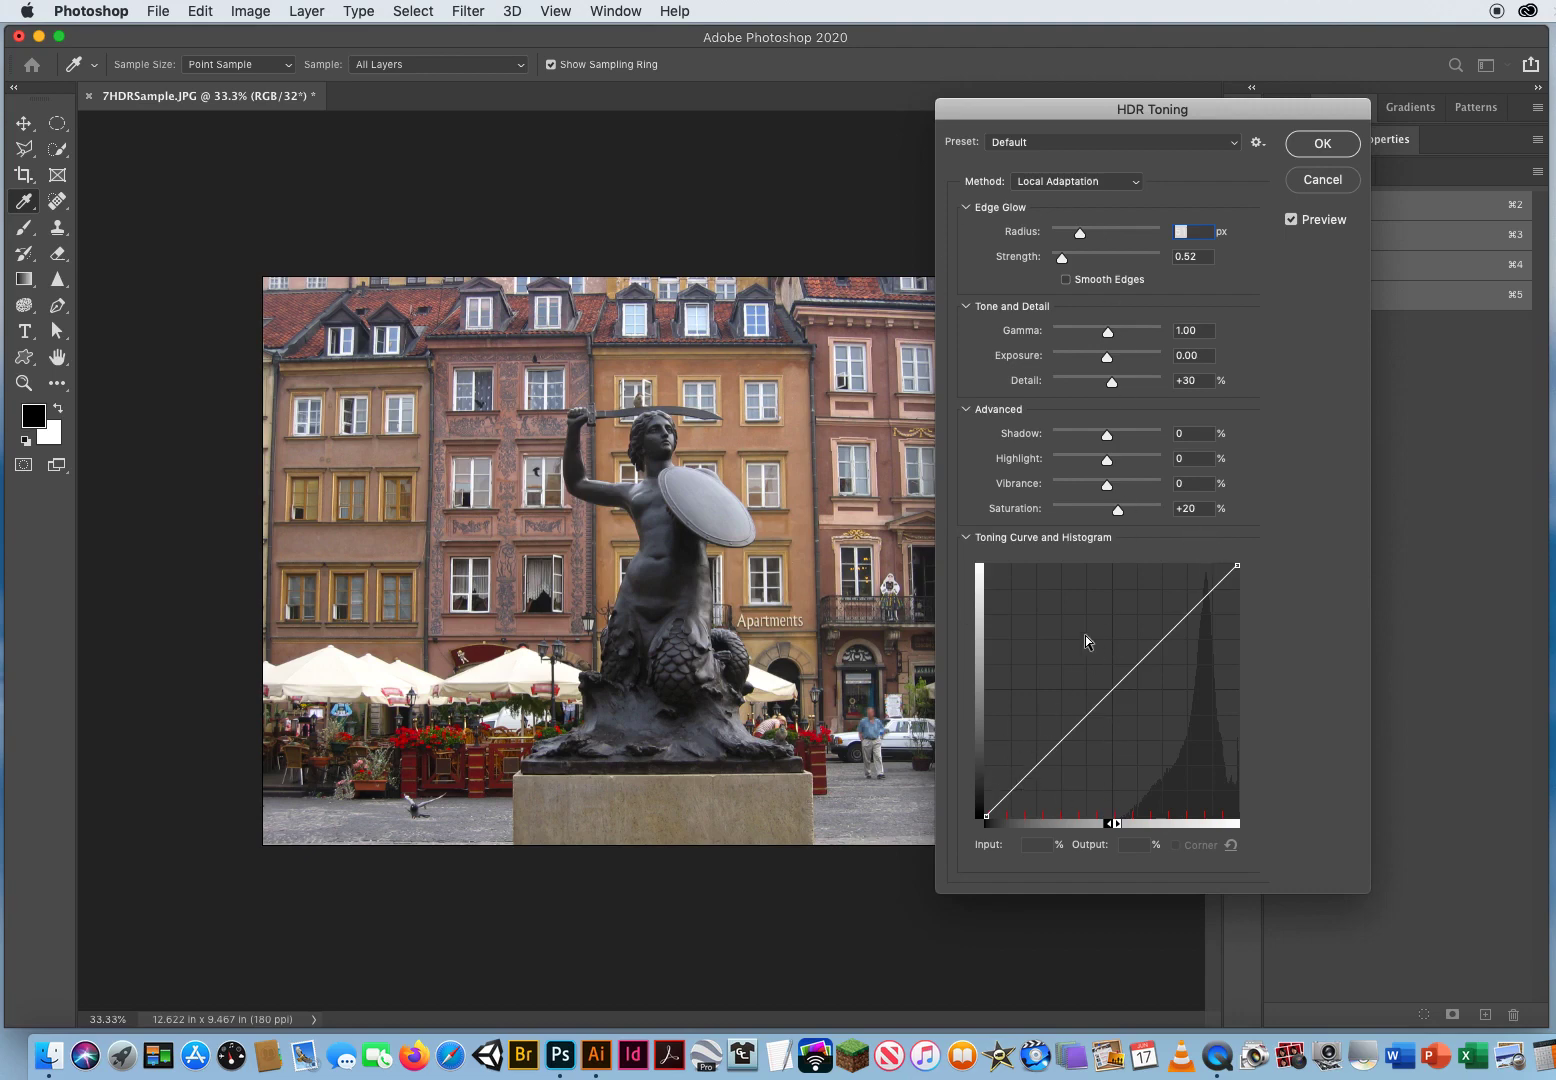
{"action": "left_click_drag", "start_coordinate": [990, 118], "coordinate": [1064, 123]}
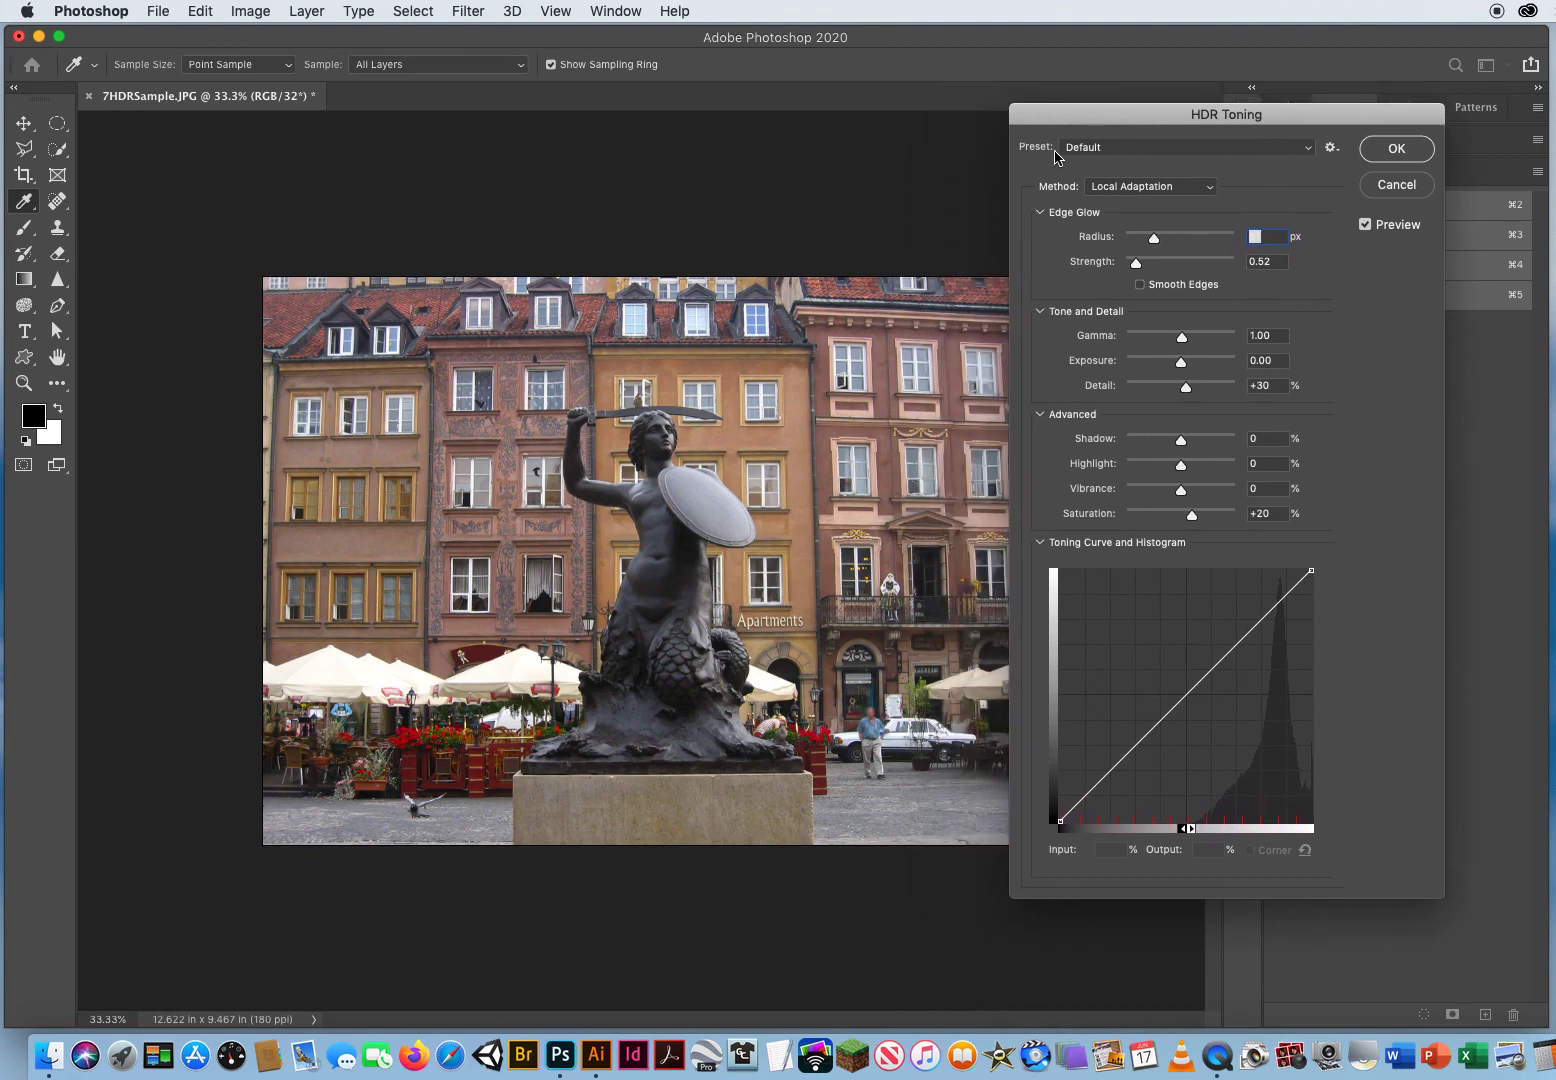
{"action": "left_click", "coordinate": [1116, 148]}
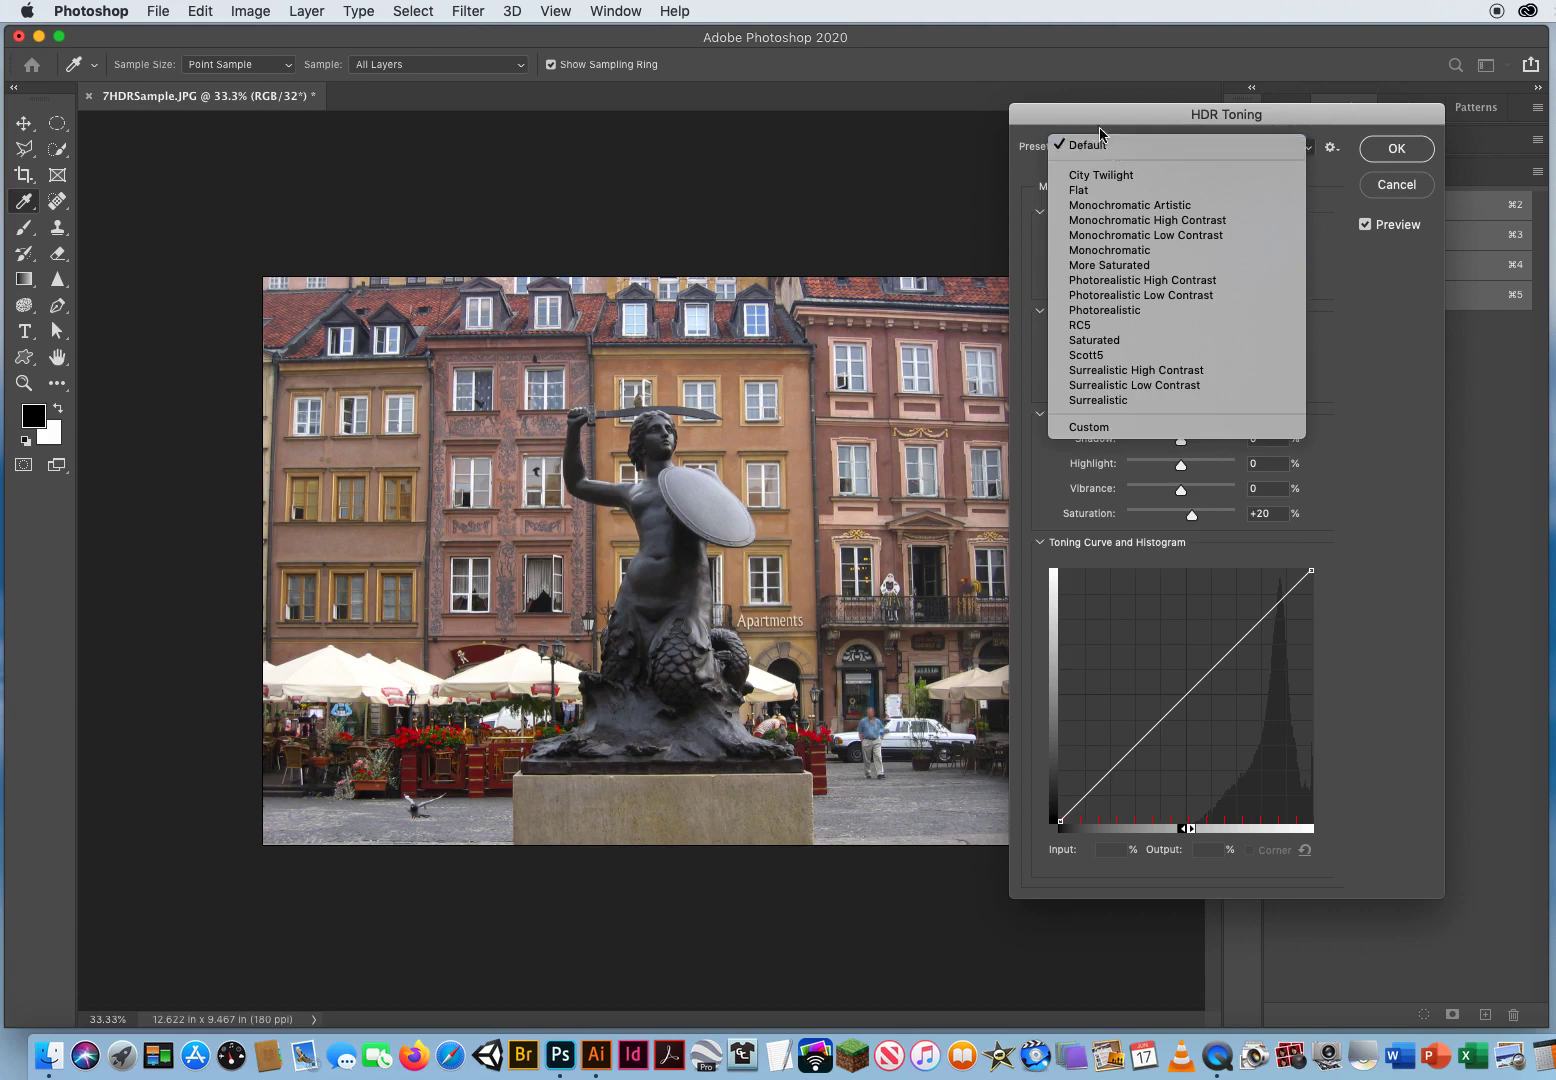
{"action": "left_click", "coordinate": [1115, 147]}
{"action": "mouse_move", "coordinate": [1066, 115]}
{"action": "left_mouse_down"}
{"action": "mouse_move", "coordinate": [1110, 119]}
{"action": "mouse_move", "coordinate": [1084, 122]}
{"action": "left_mouse_up"}
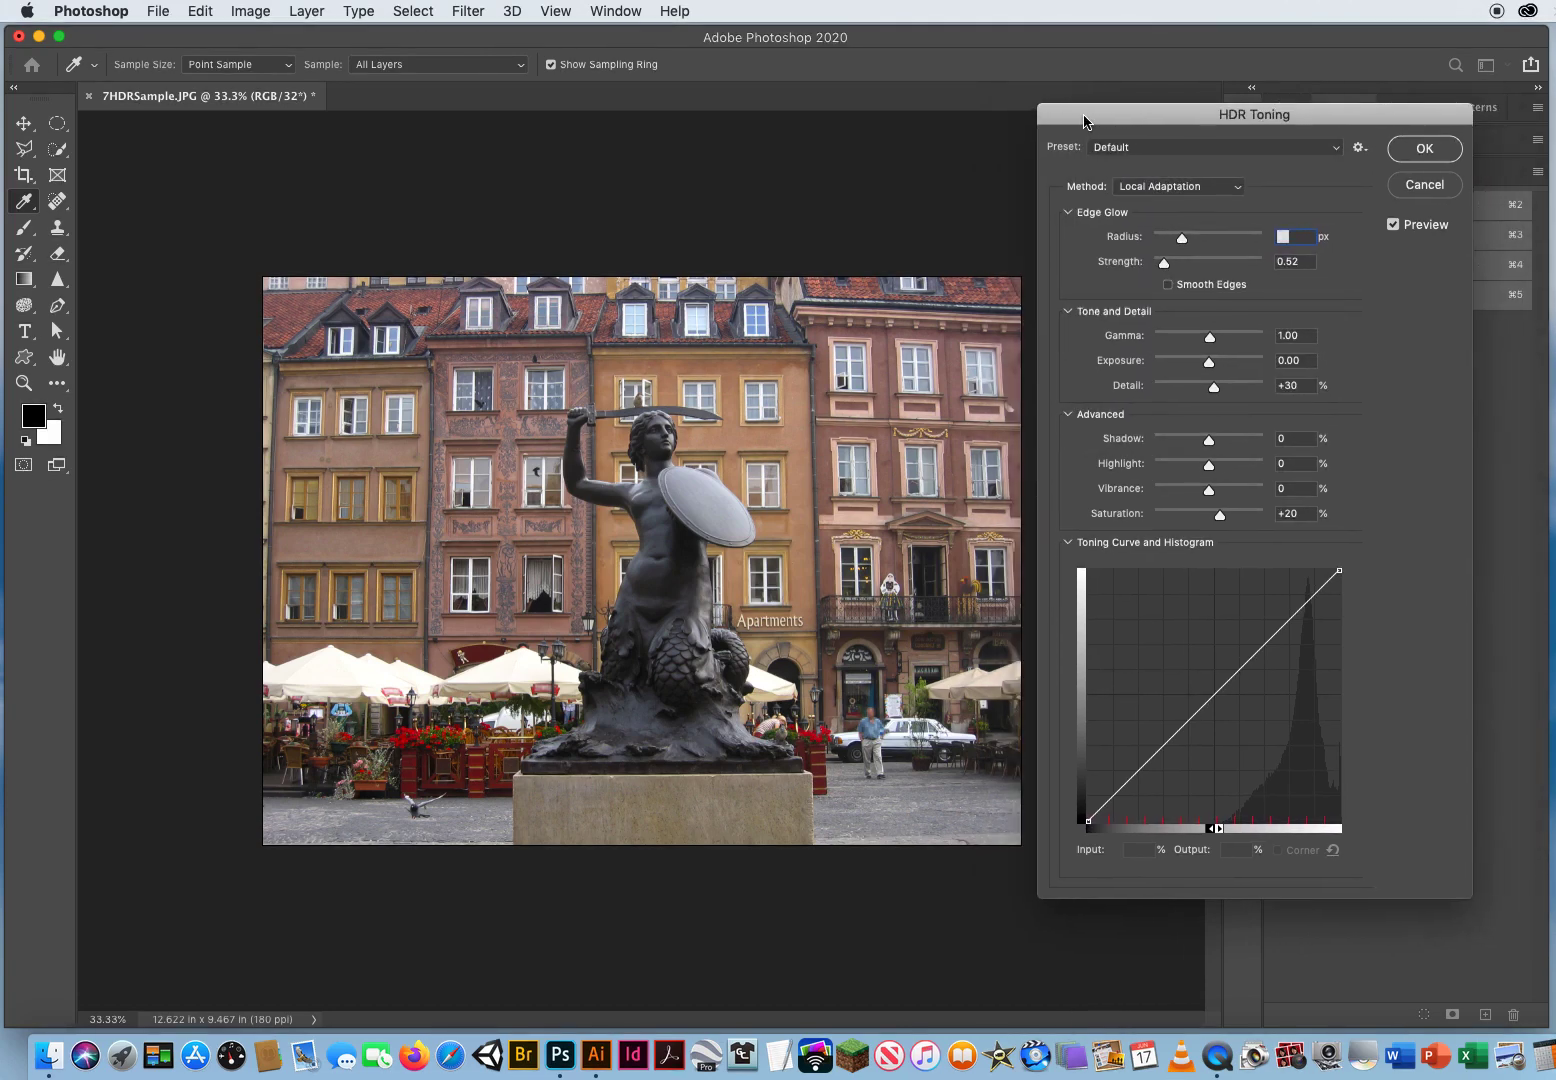
- Try the City Twilight and Flat toning presets, comparing Flat with the original by switching the preview off and on
{"action": "left_click", "coordinate": [1148, 150]}
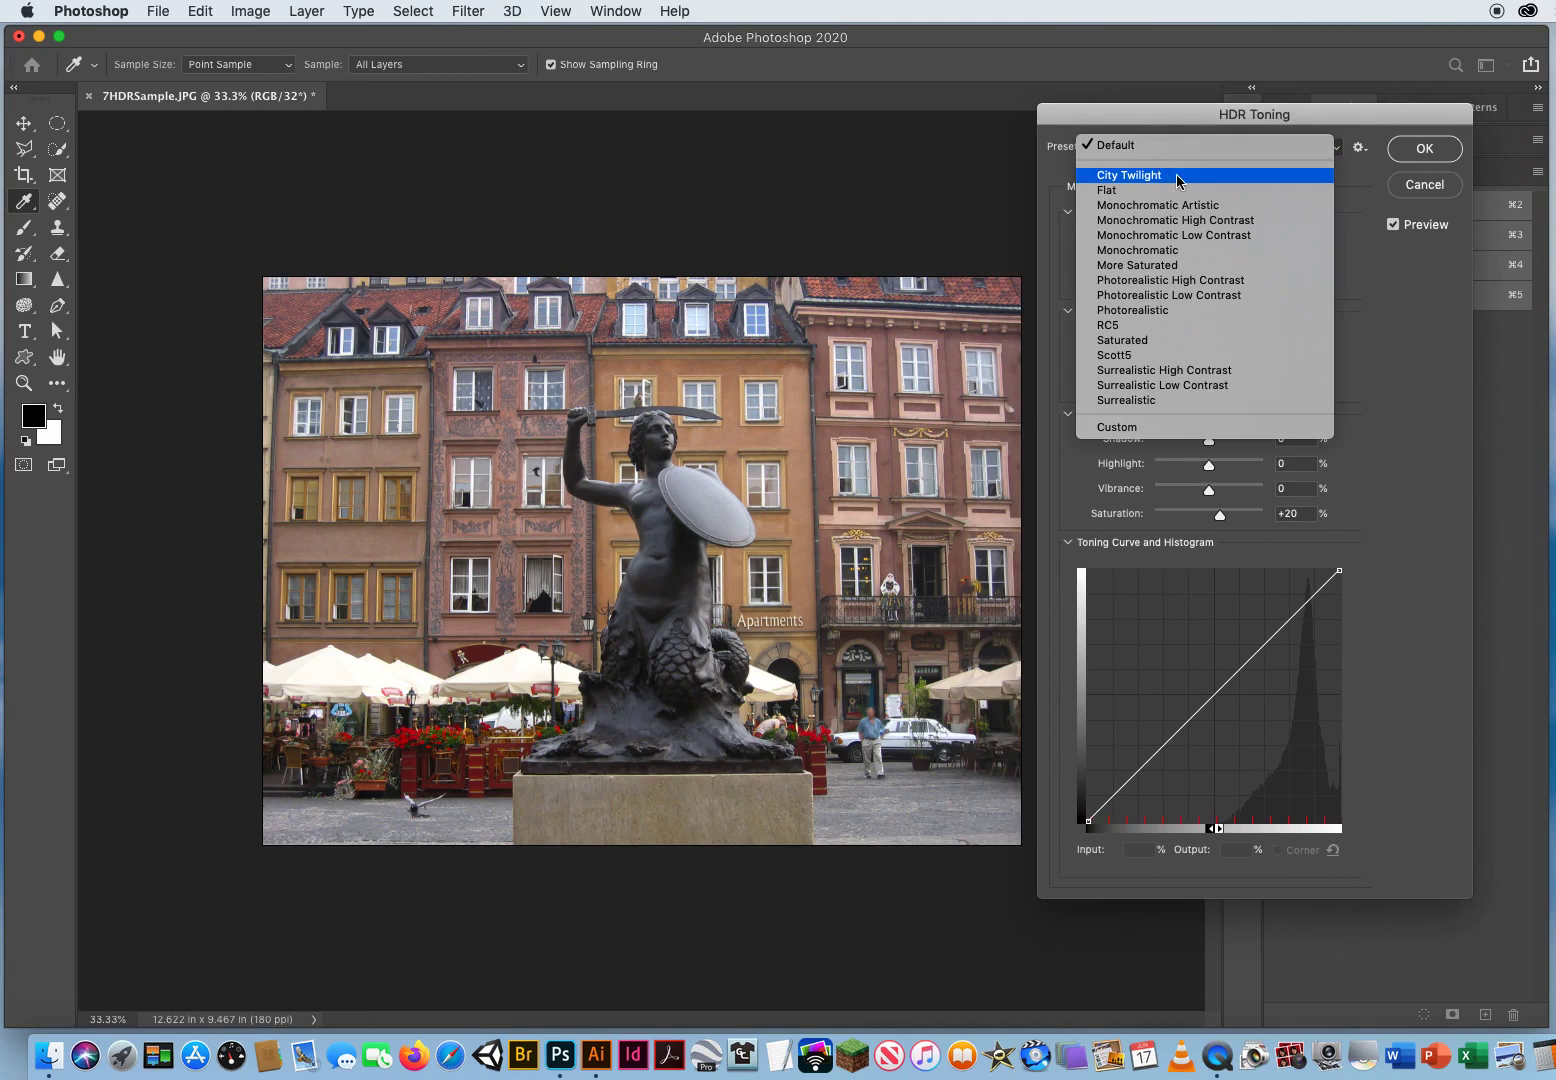
{"action": "left_click", "coordinate": [1177, 181]}
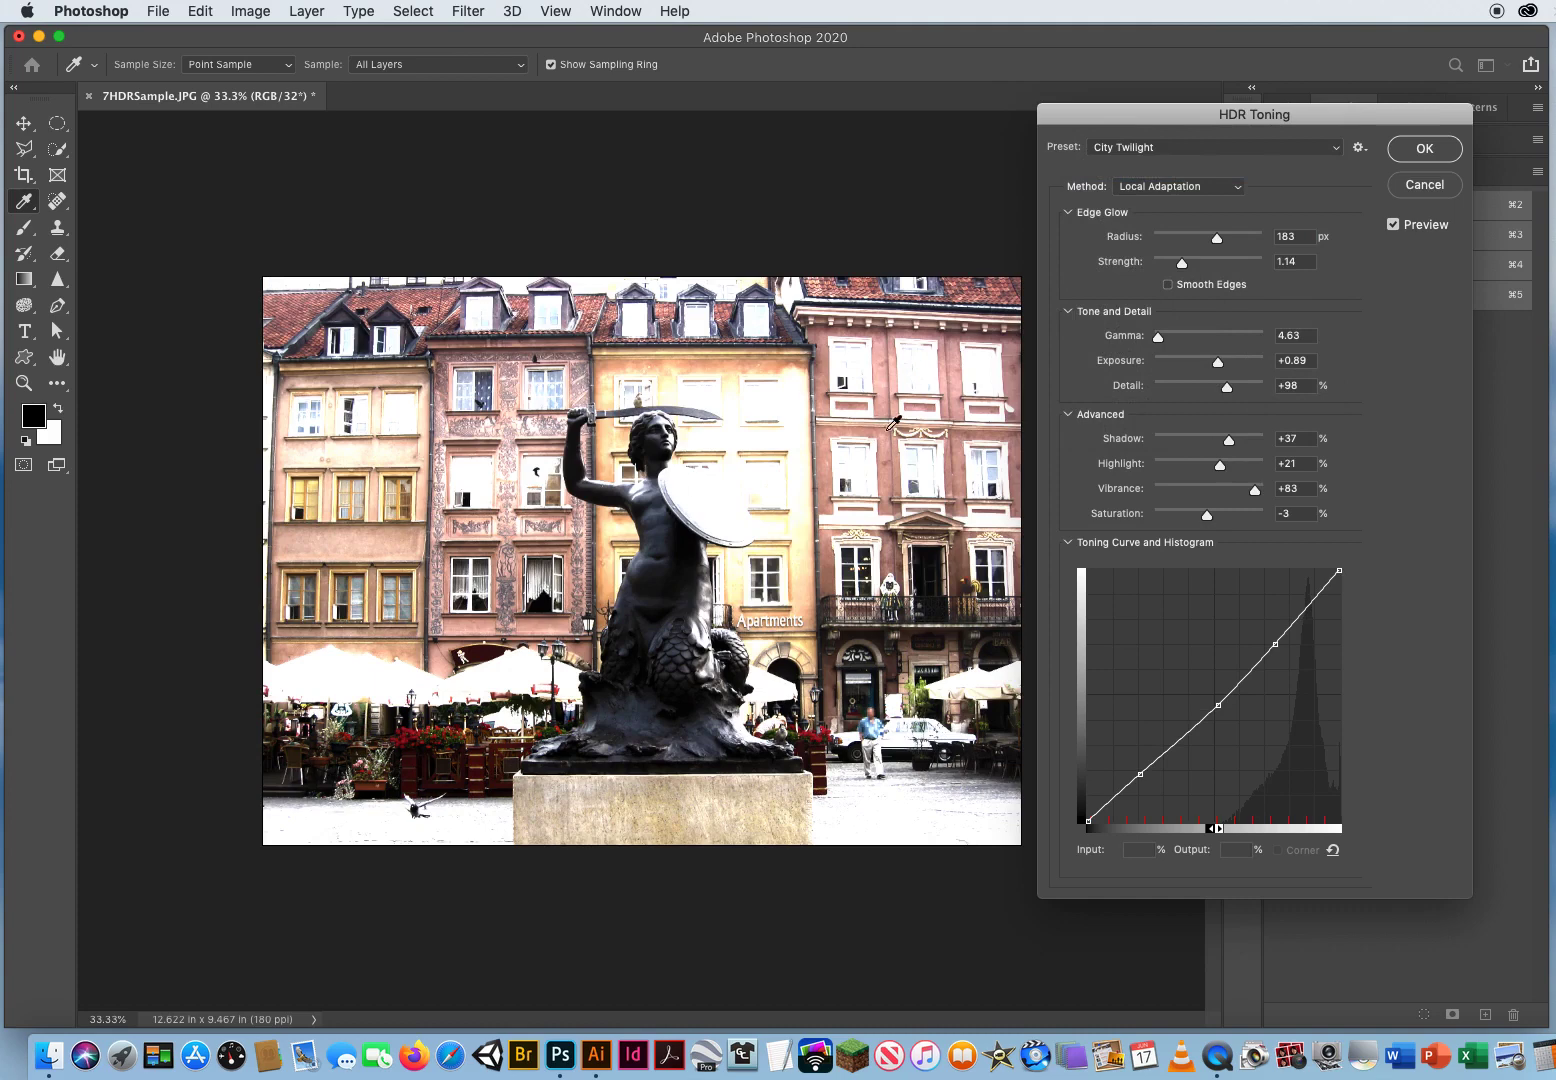
{"action": "left_click", "coordinate": [1151, 147]}
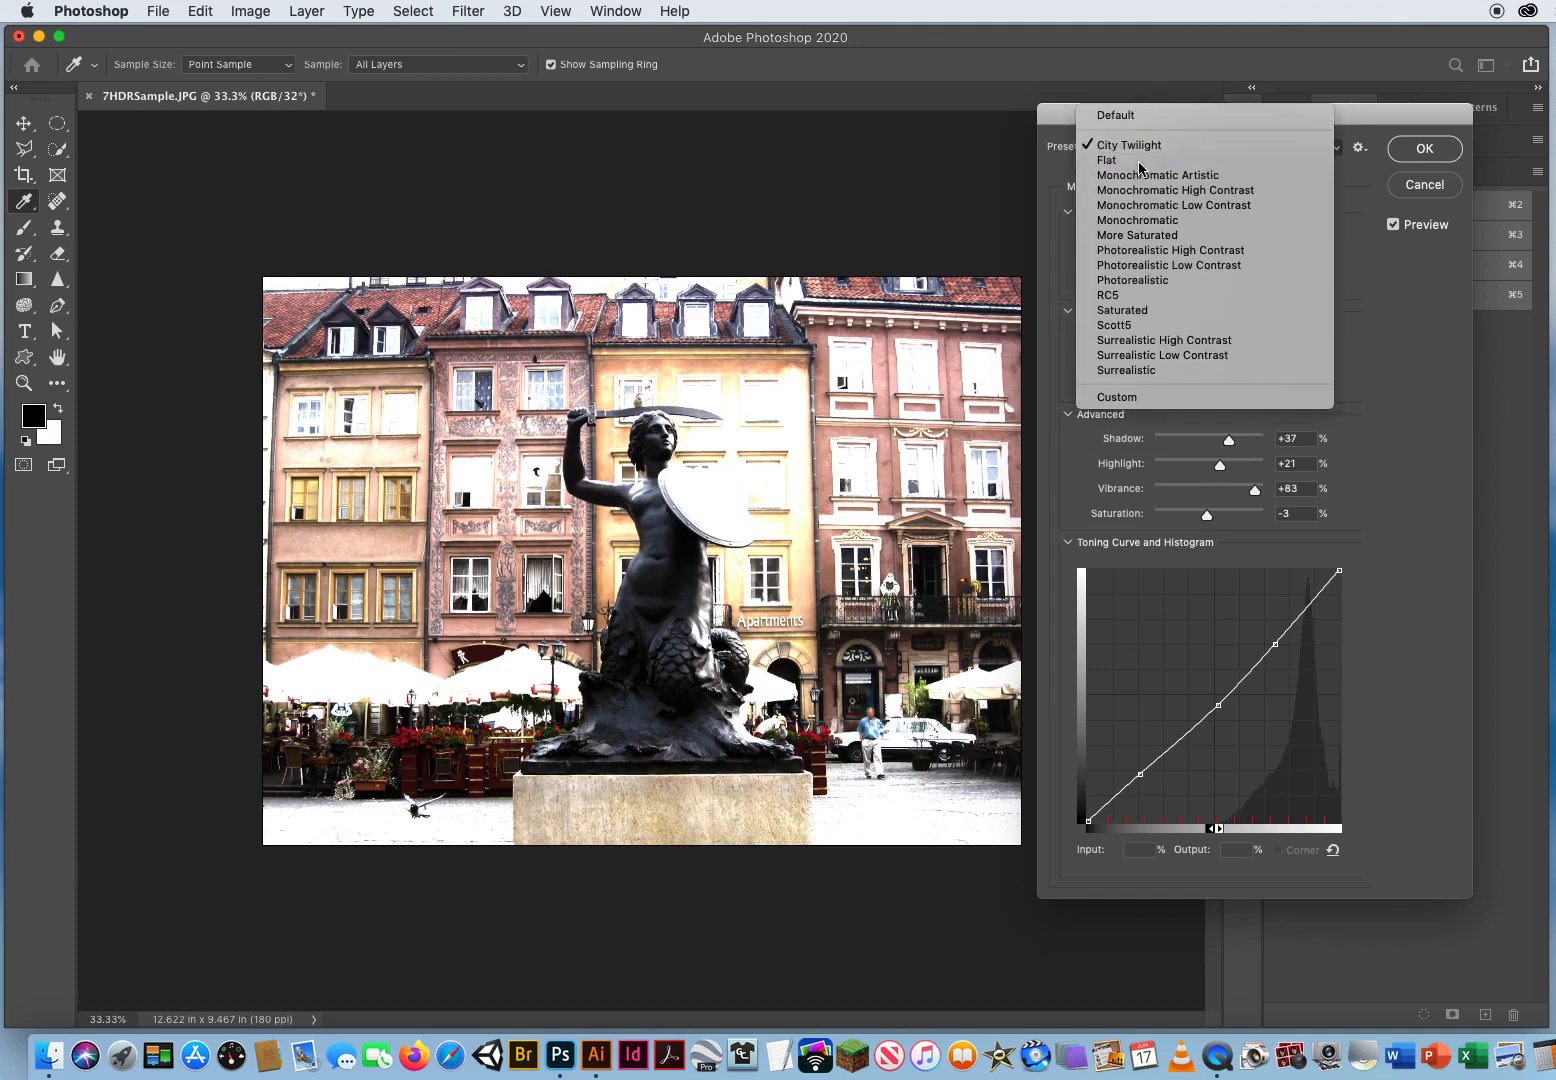
{"action": "left_click", "coordinate": [1139, 161]}
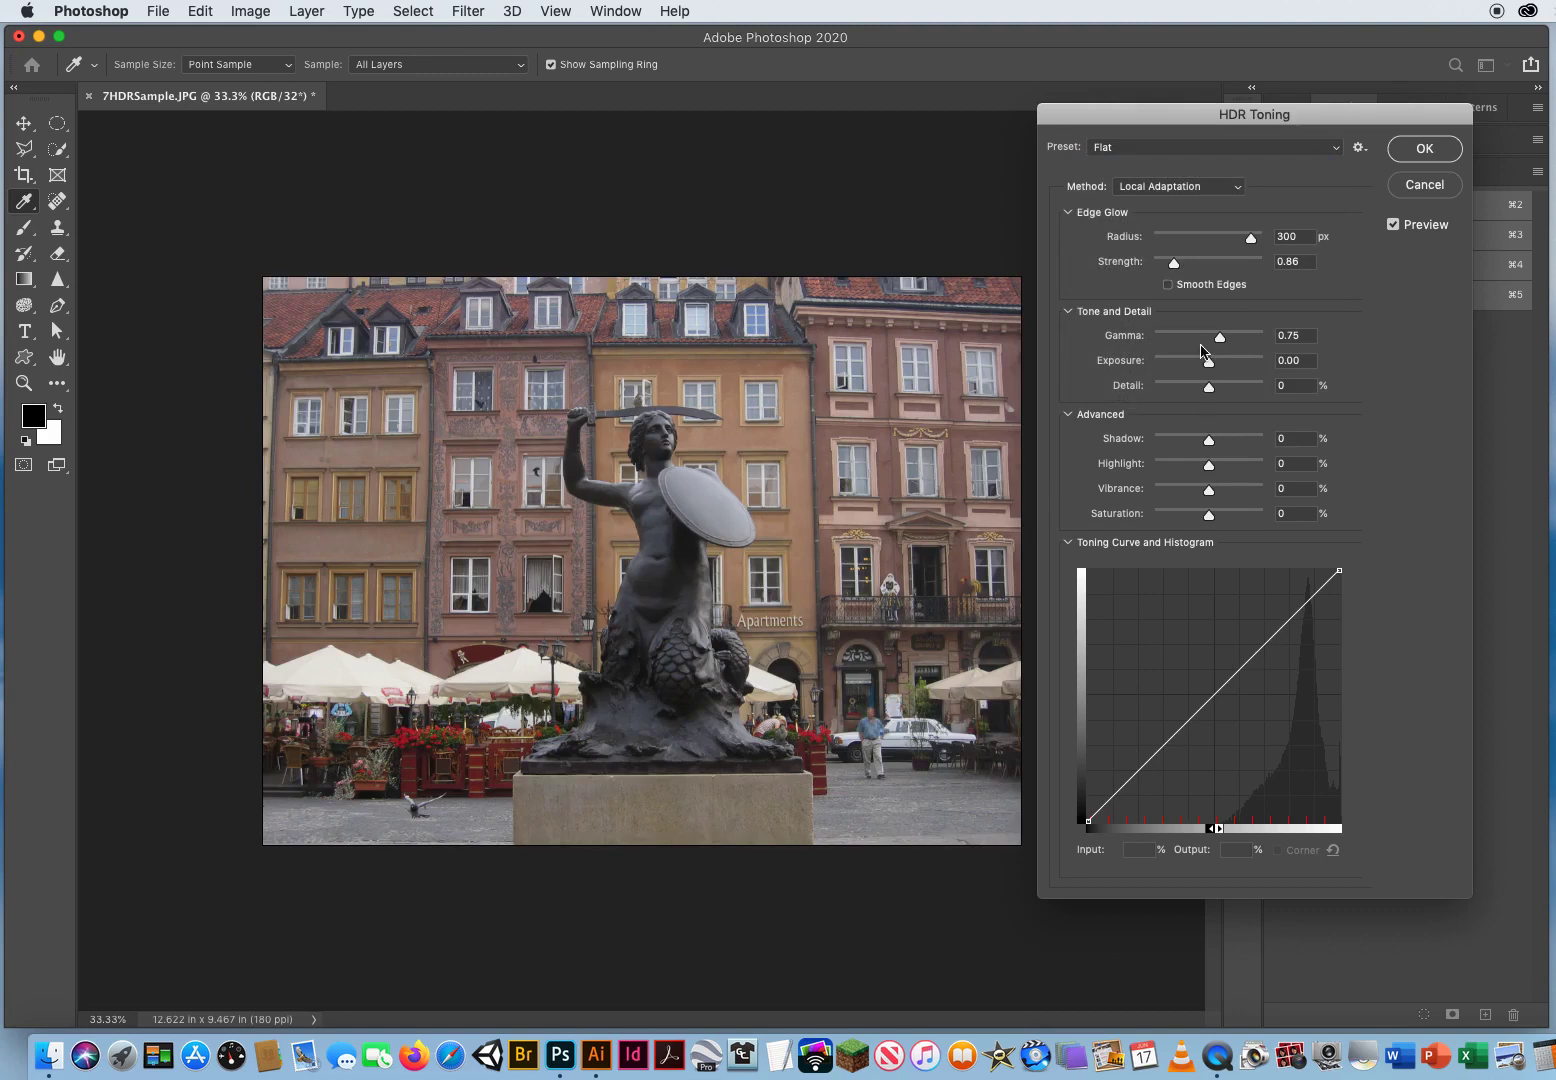
{"action": "left_click", "coordinate": [1394, 225]}
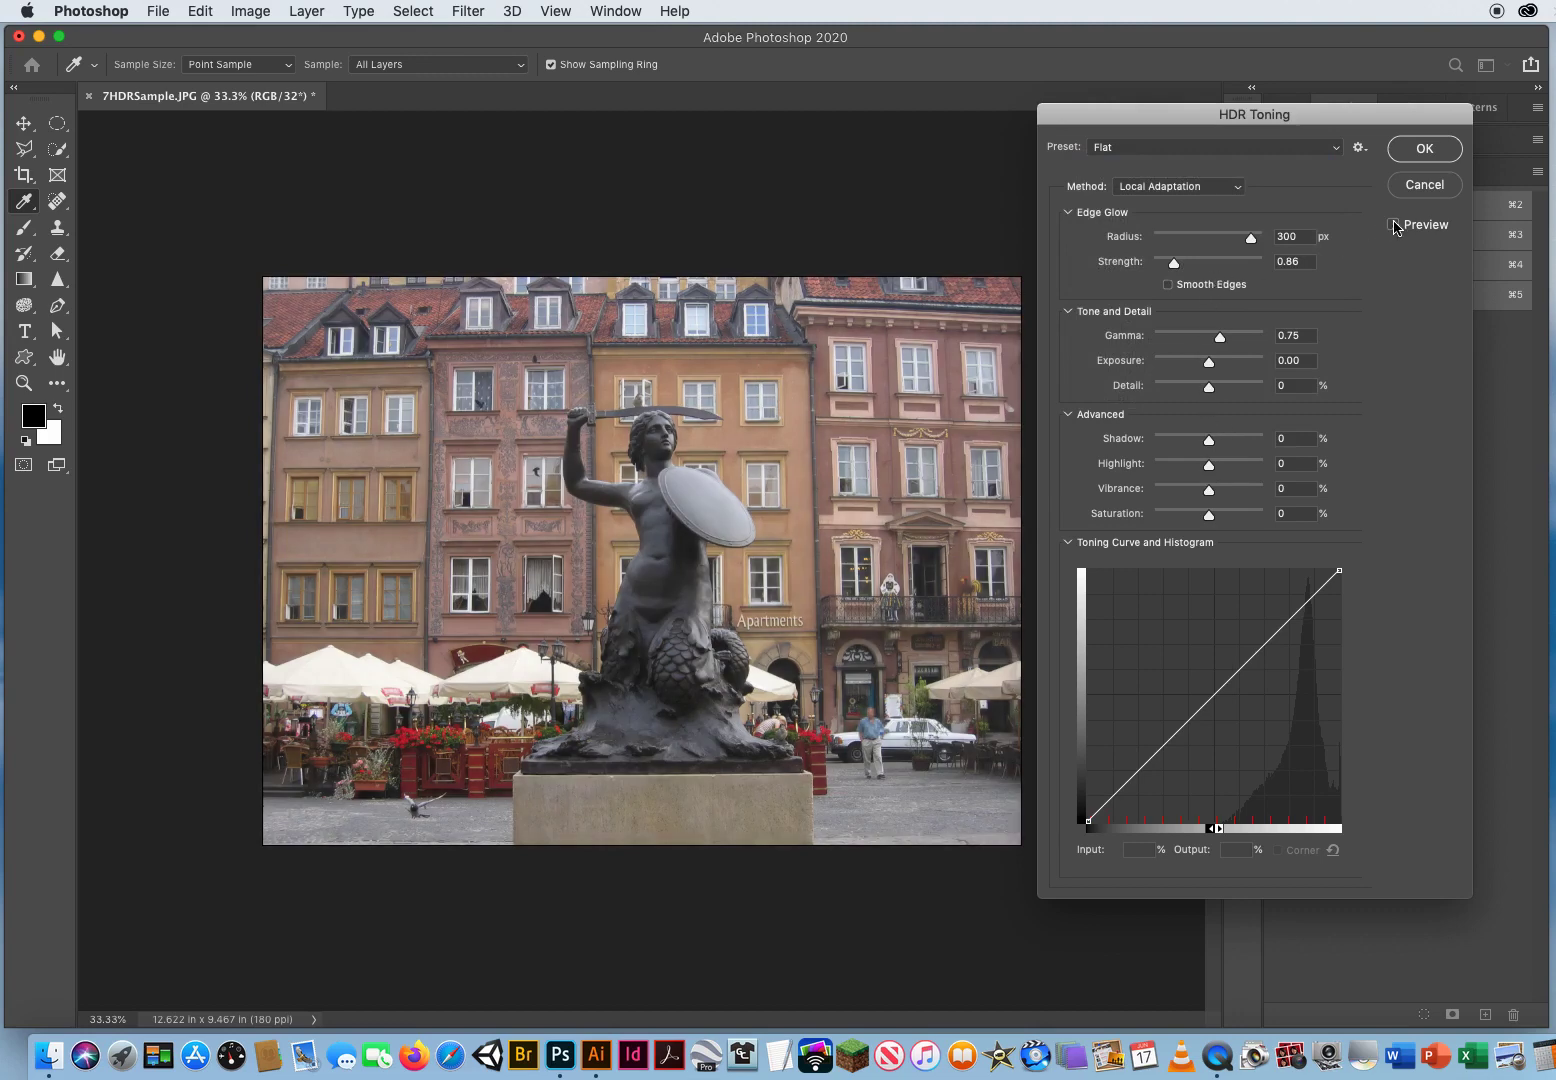
{"action": "left_click", "coordinate": [1394, 225]}
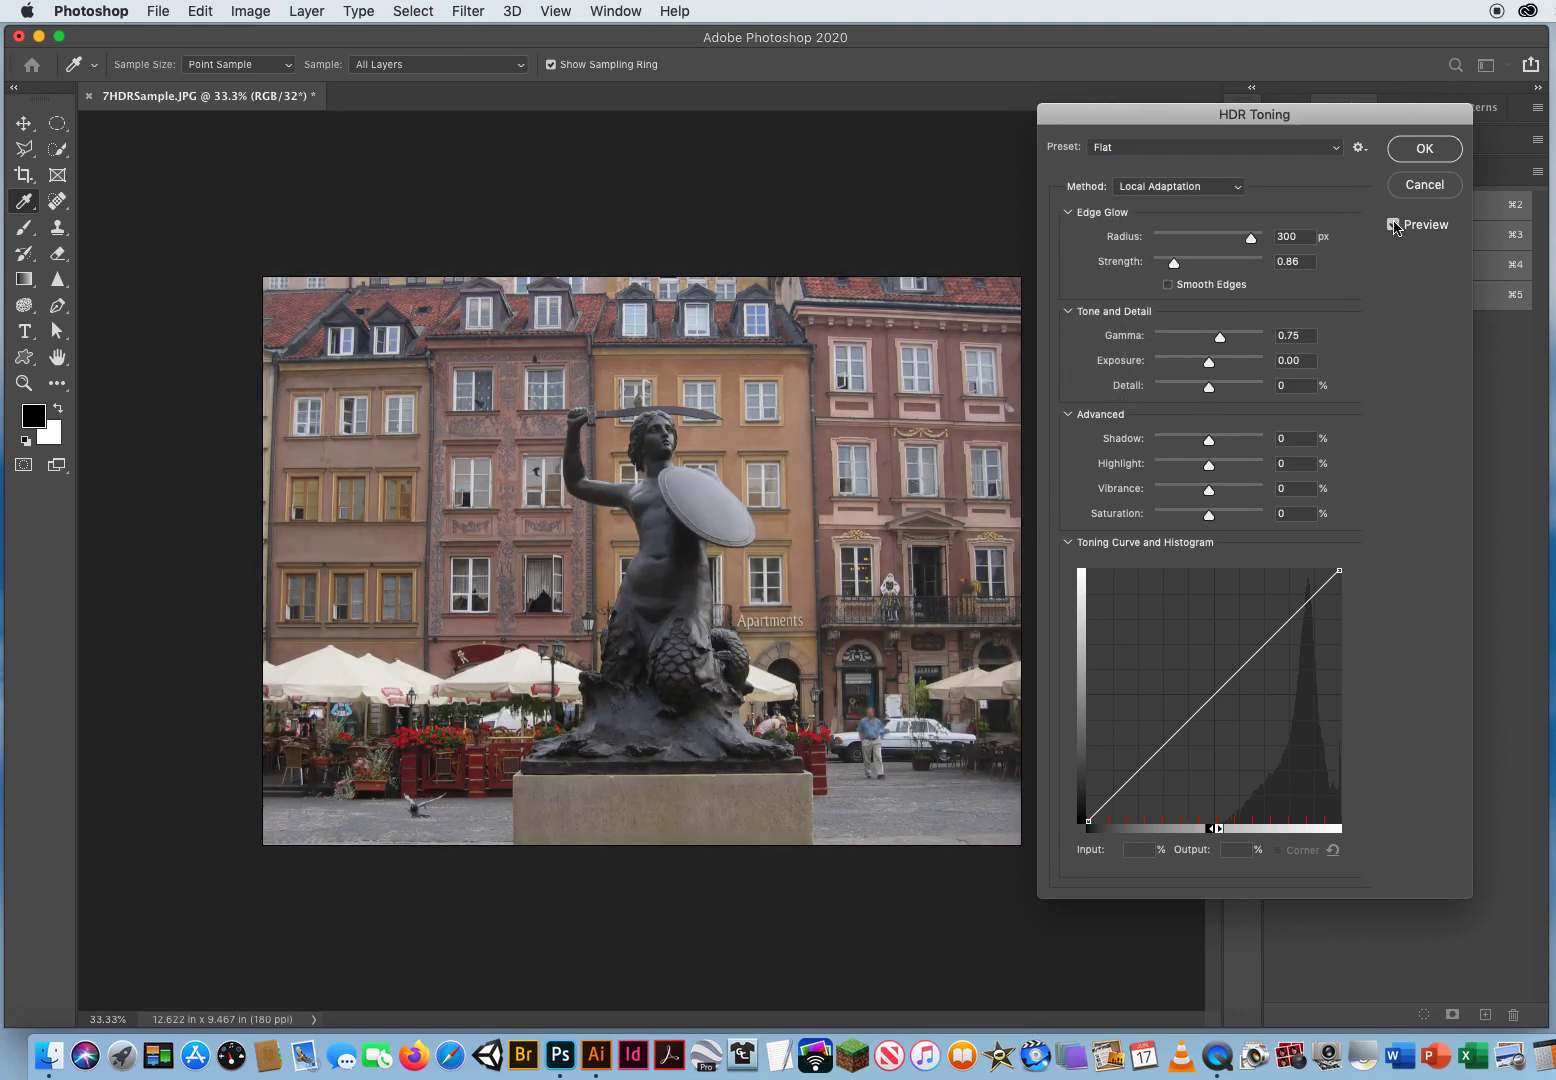
- Try the Monochromatic Artistic and Monochromatic High Contrast presets, ending on Monochromatic Low Contrast
{"action": "left_click", "coordinate": [1141, 149]}
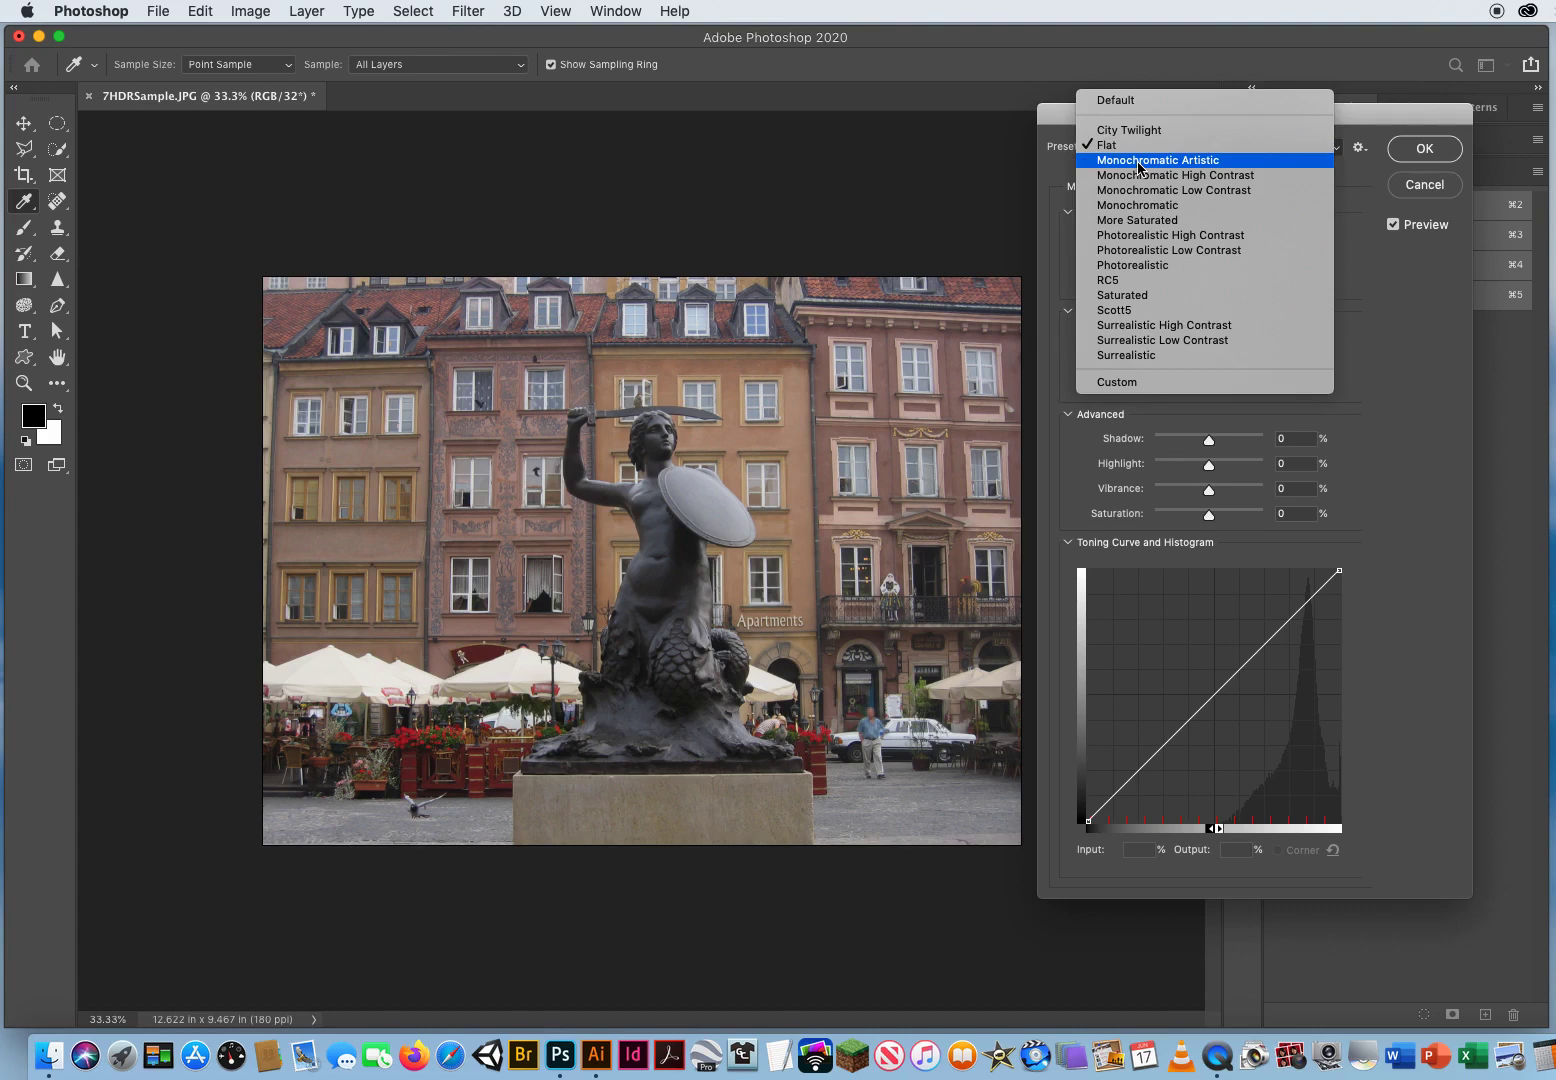
{"action": "left_click", "coordinate": [1138, 162]}
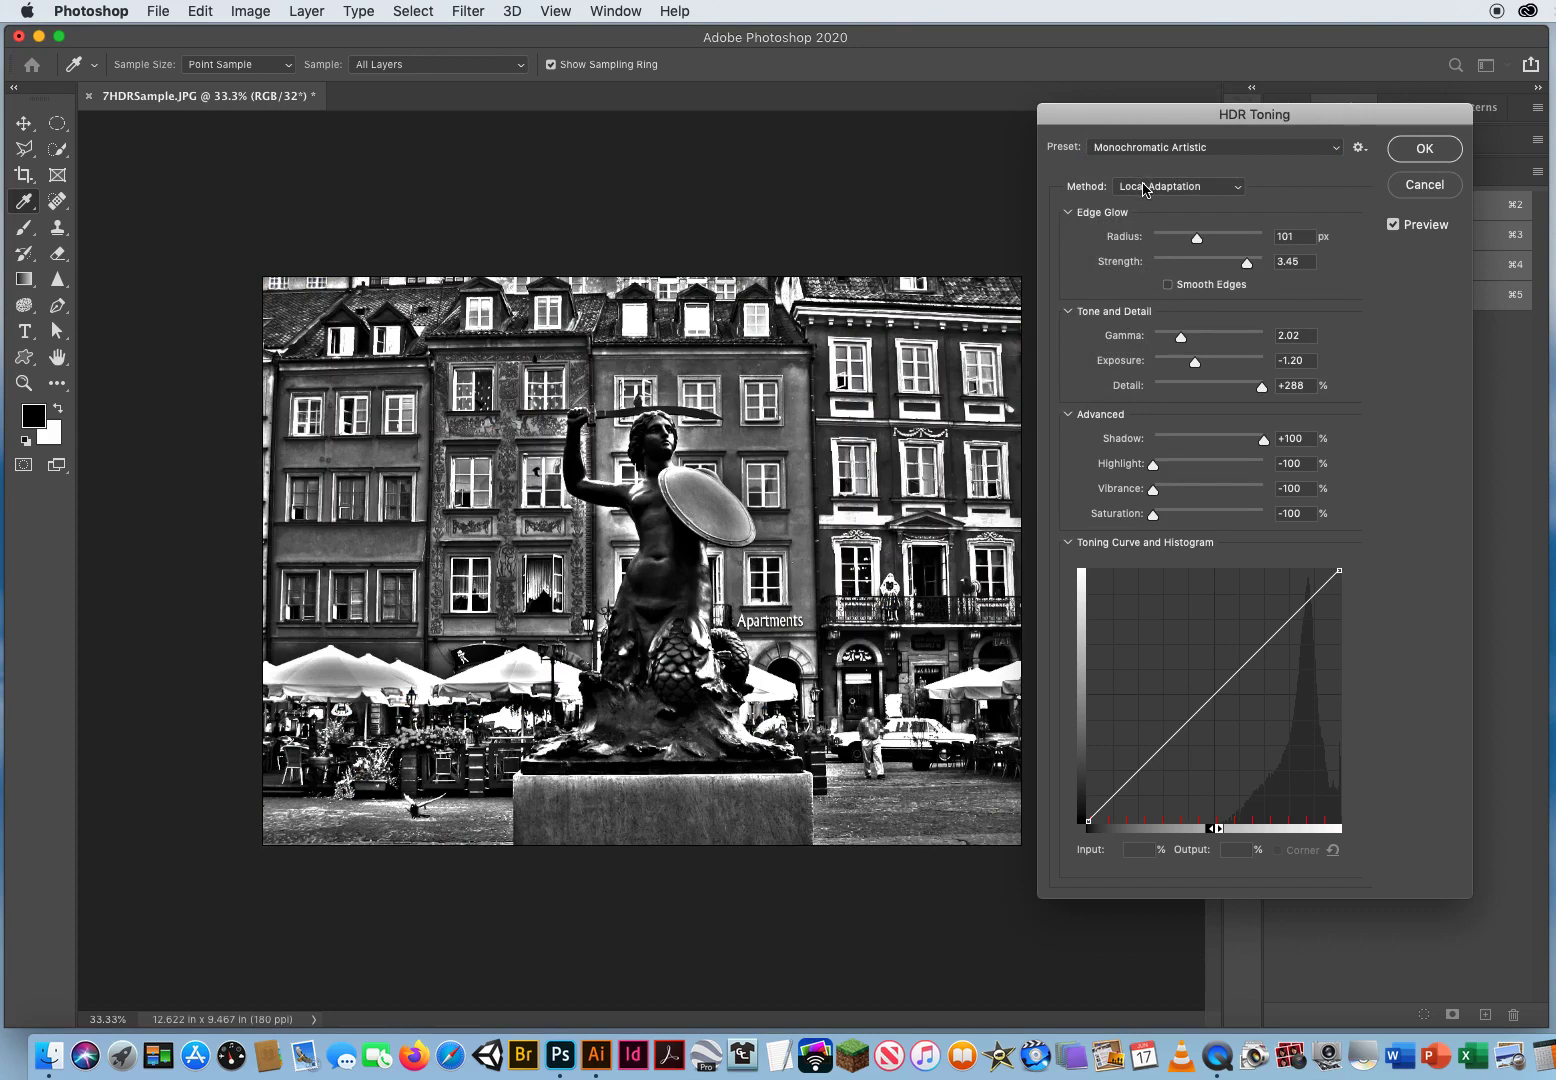
{"action": "left_click", "coordinate": [1181, 150]}
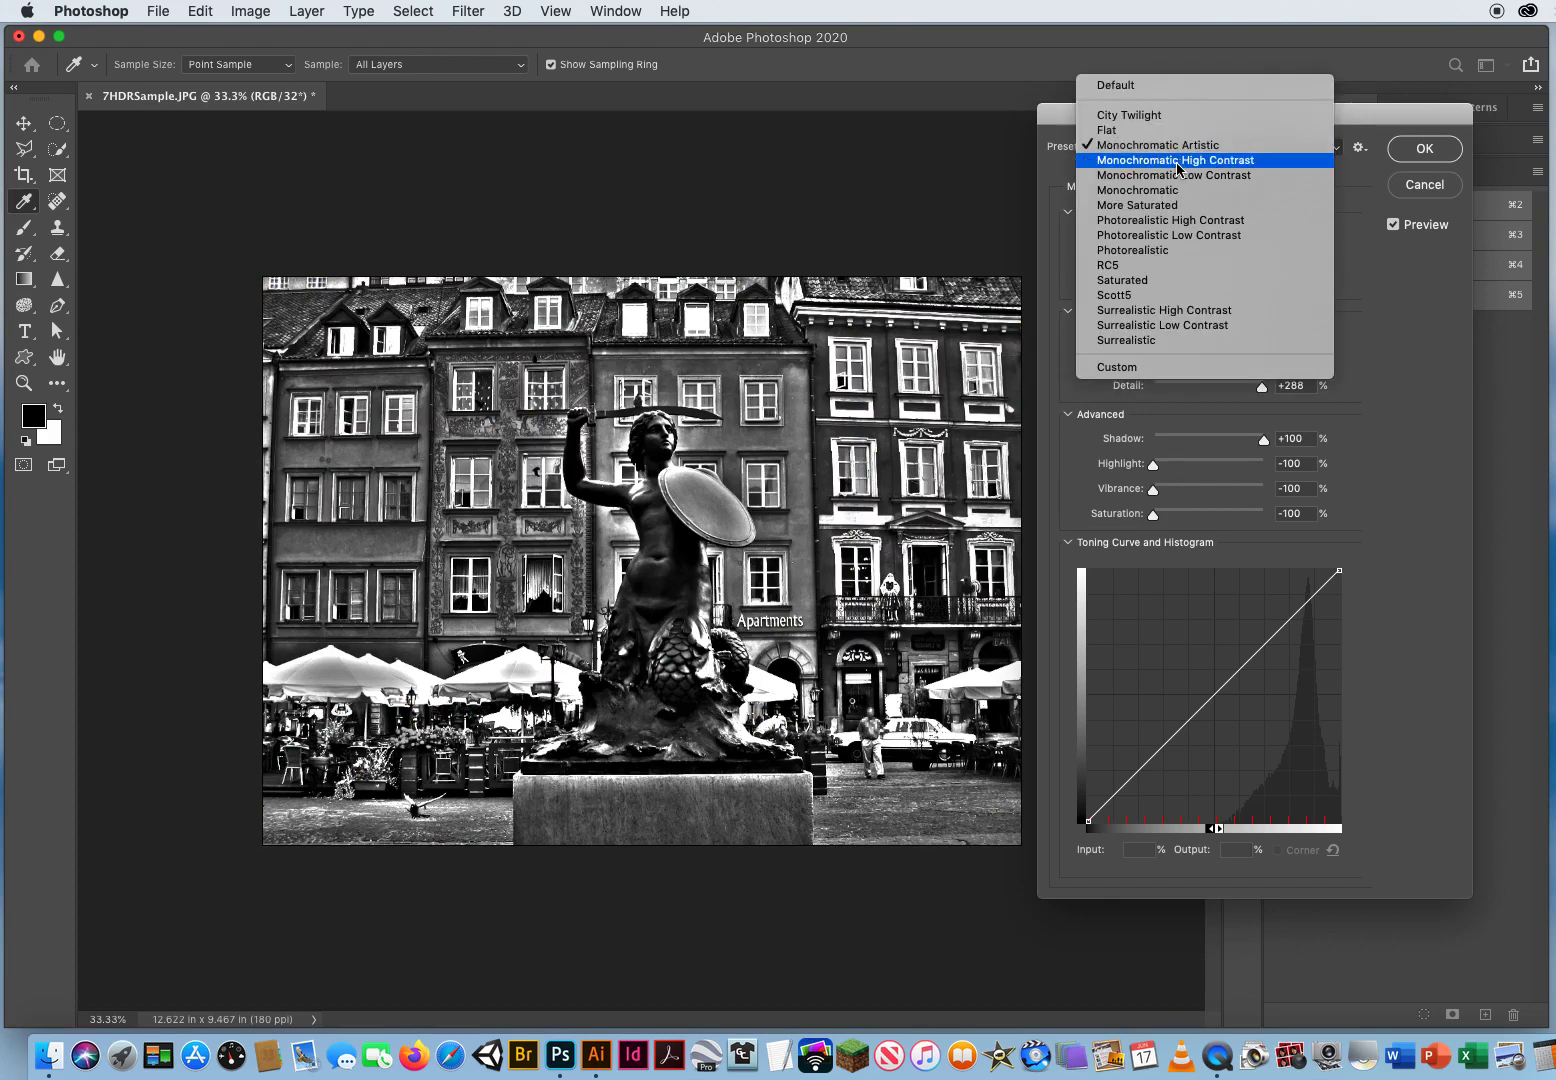
{"action": "left_click", "coordinate": [1178, 162]}
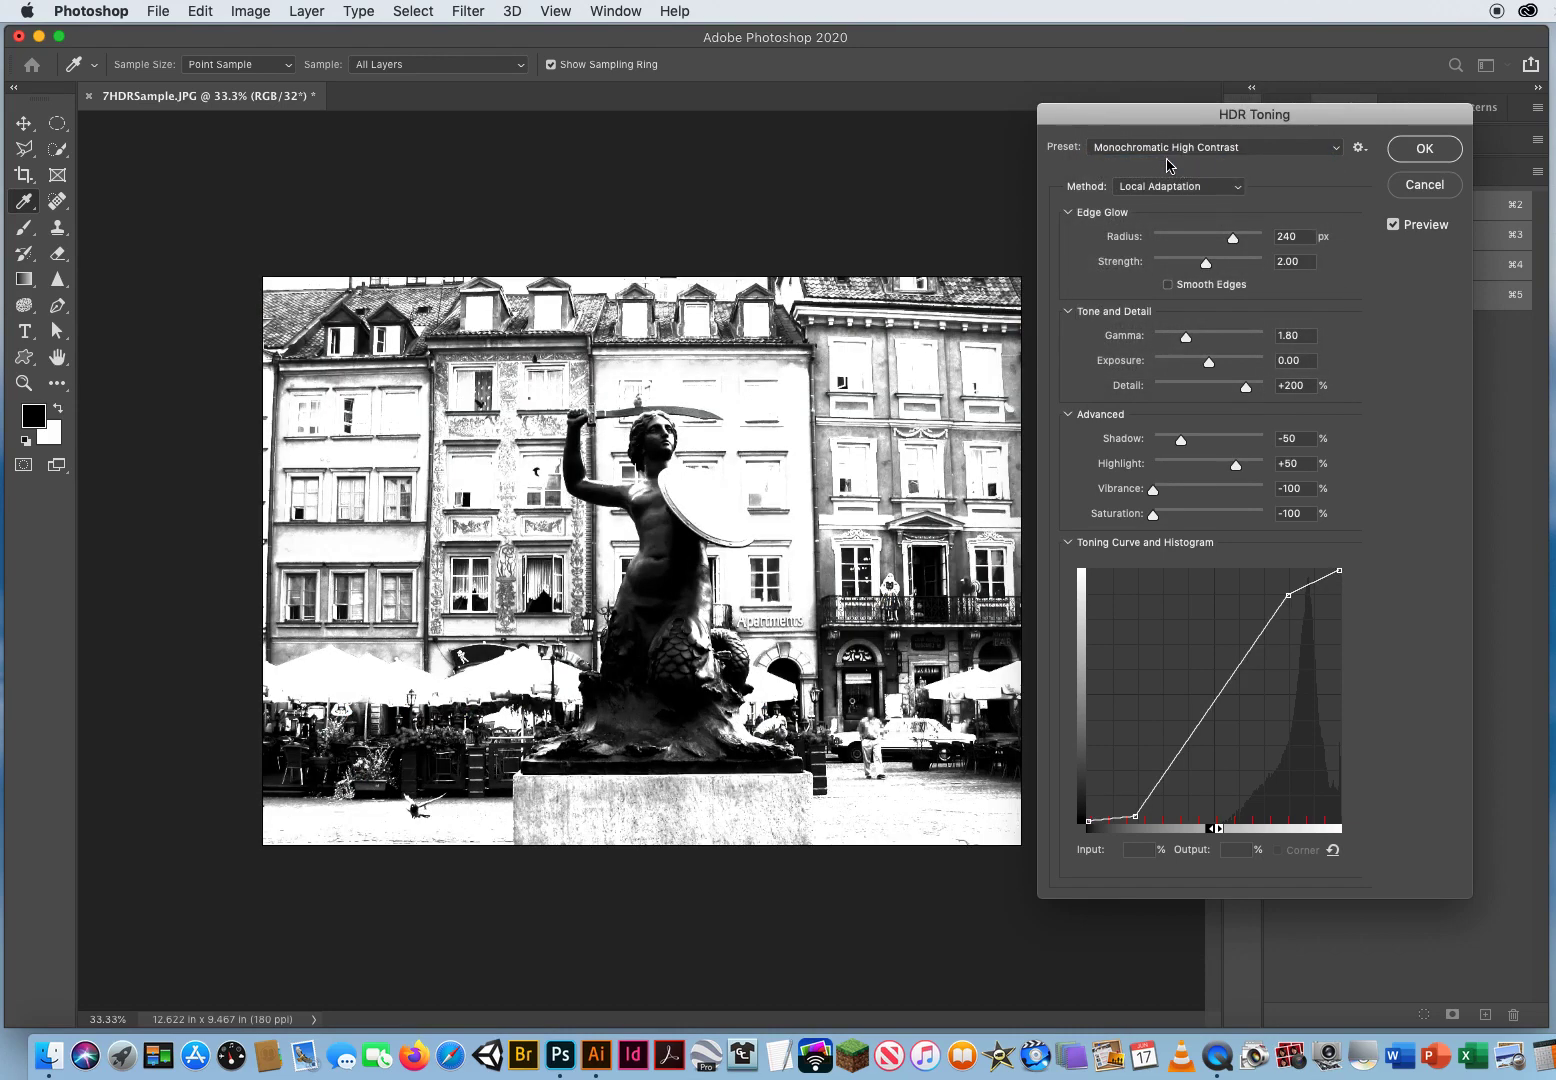
{"action": "left_click", "coordinate": [1162, 152]}
{"action": "left_click", "coordinate": [1255, 403]}
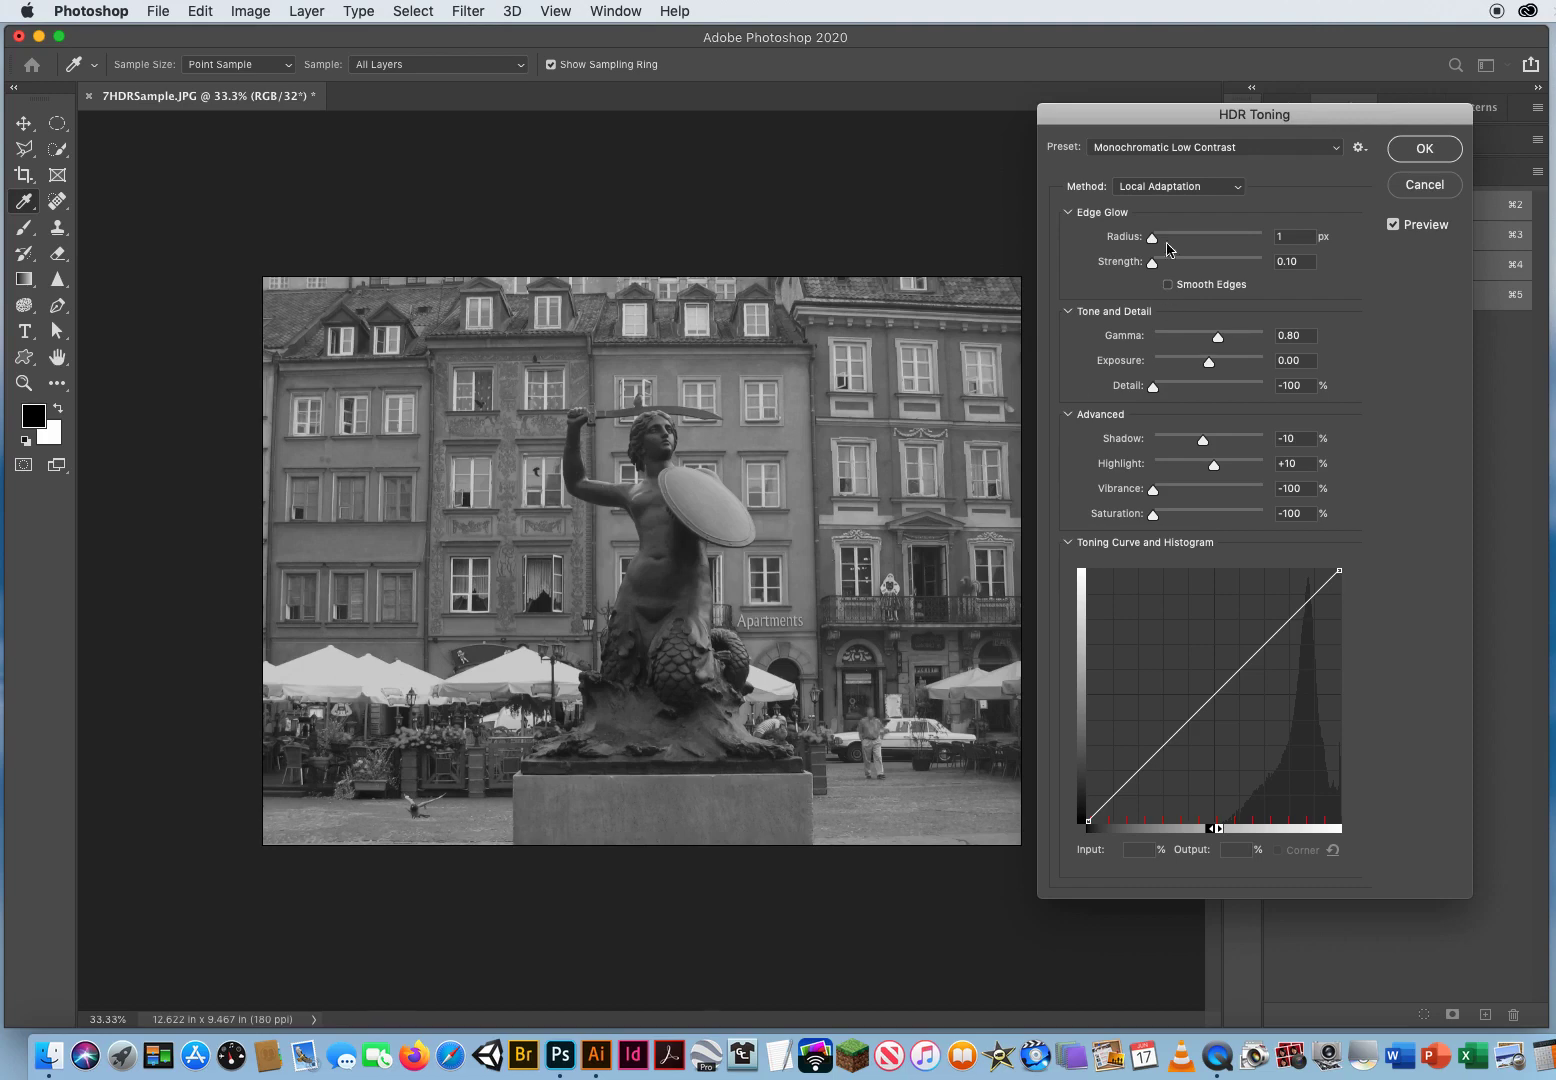
- Try the Monochromatic toning preset, followed by More Saturated
{"action": "left_click", "coordinate": [1172, 150]}
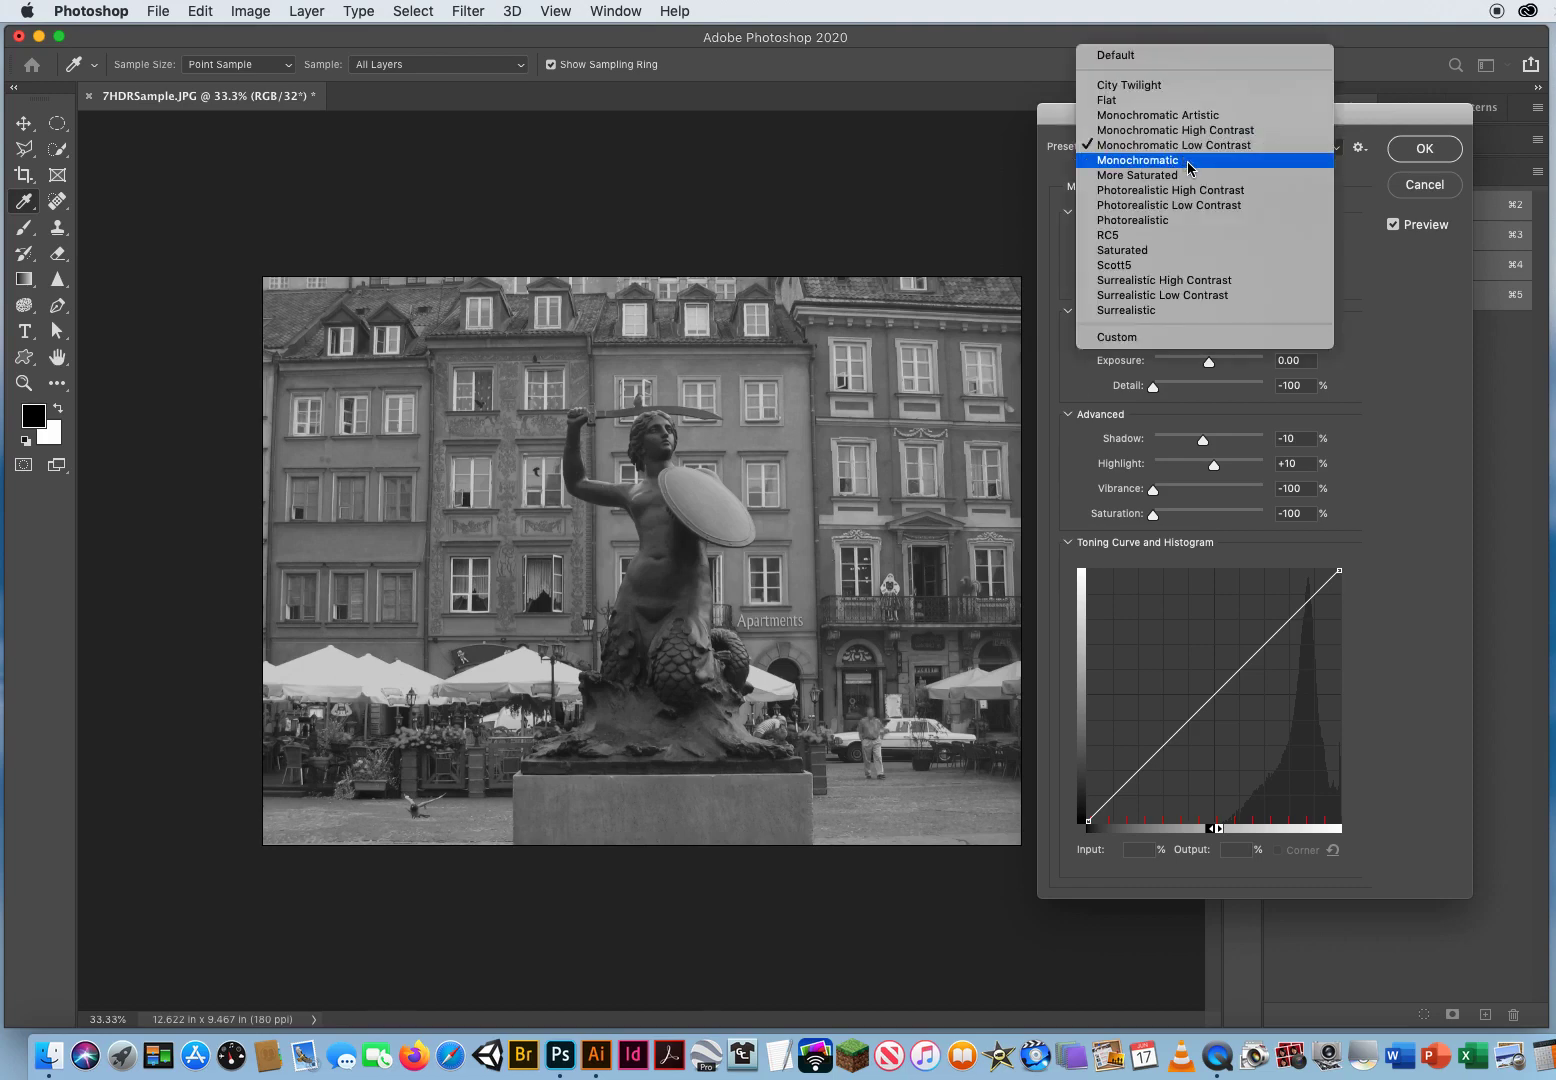
{"action": "left_click", "coordinate": [1189, 168]}
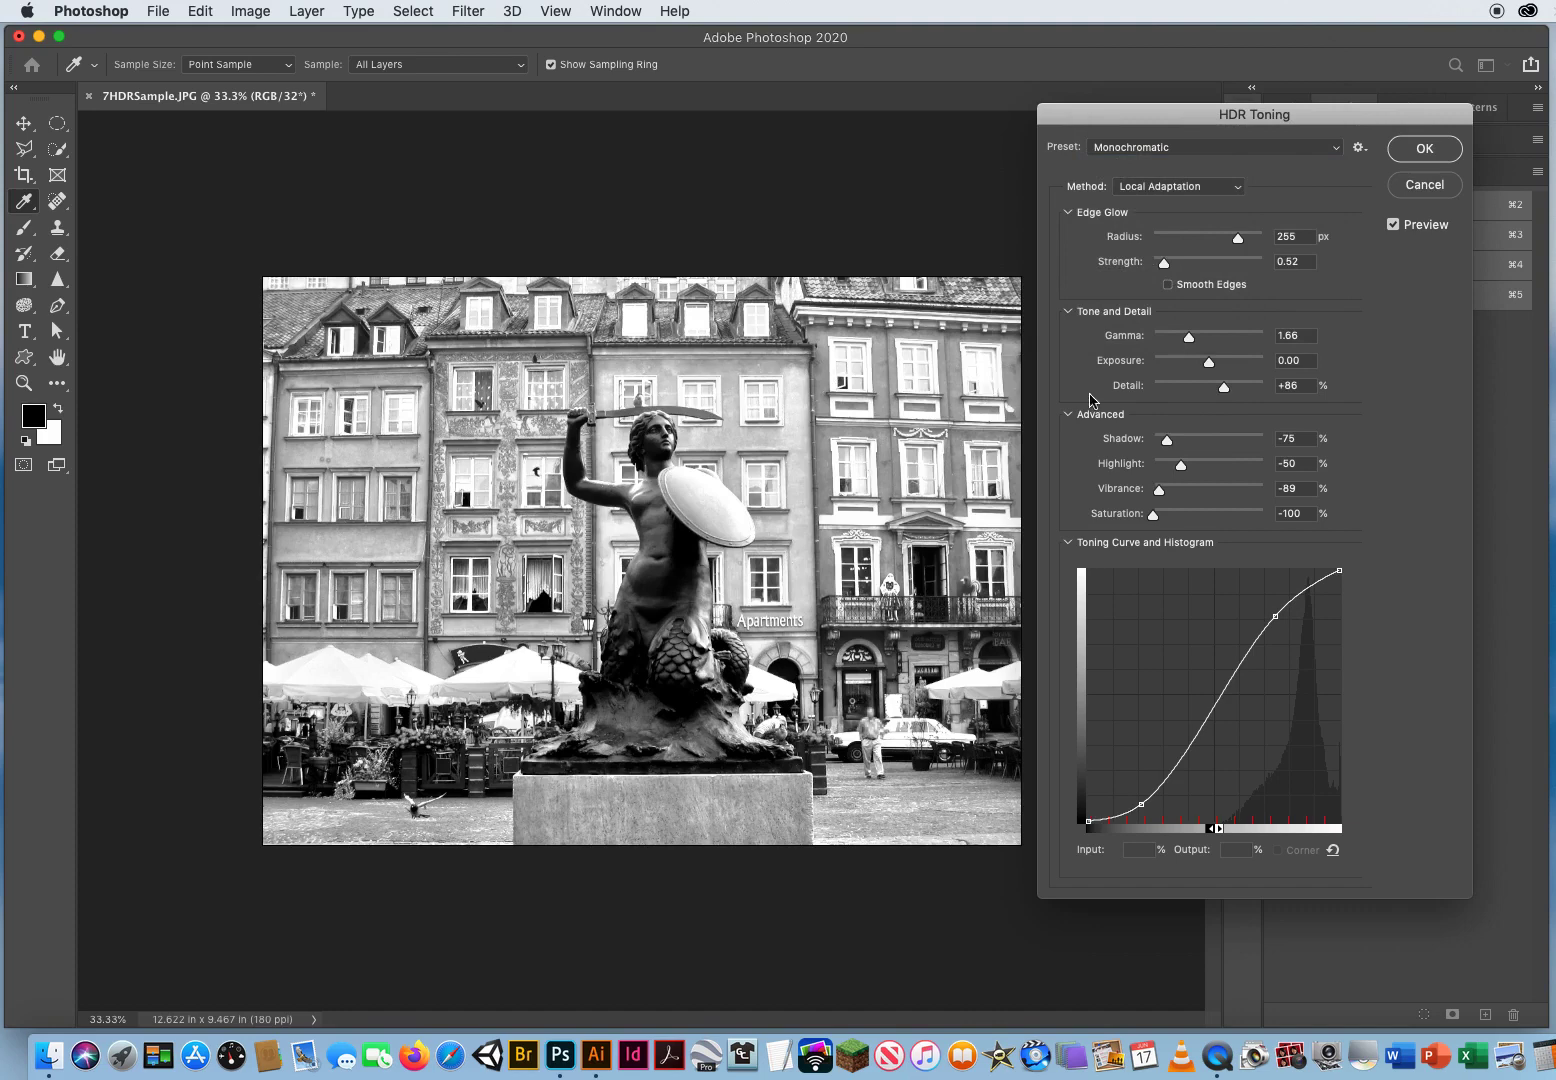
{"action": "left_click", "coordinate": [1184, 150]}
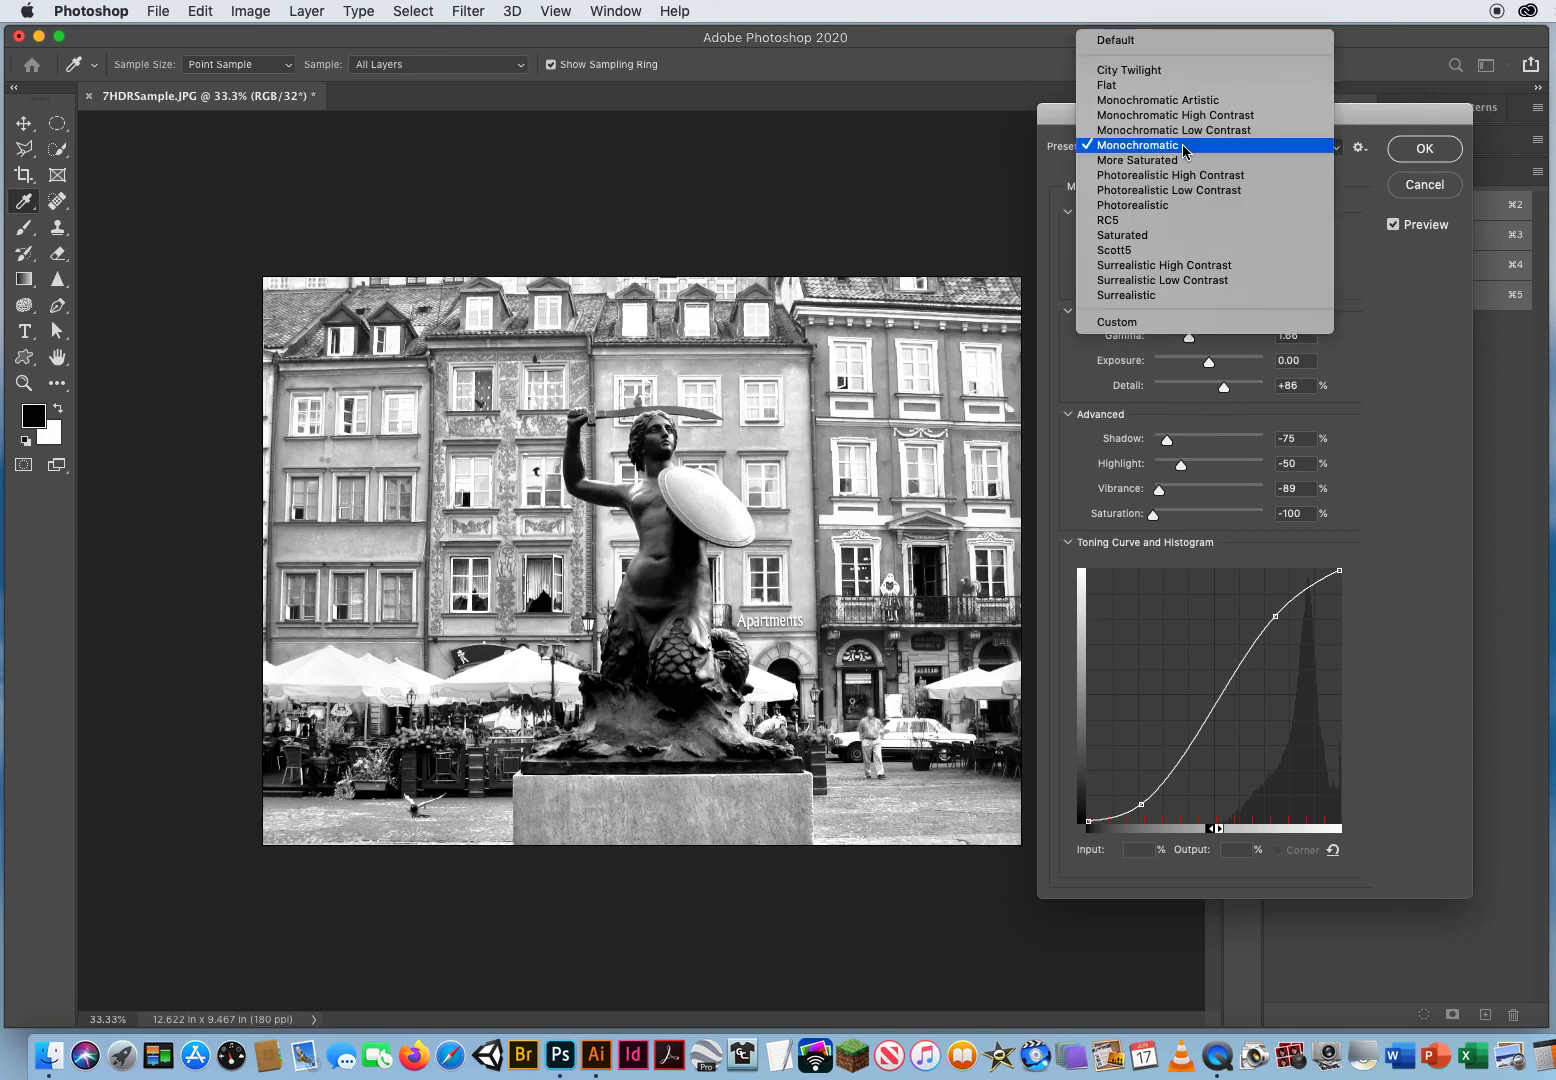
{"action": "left_click", "coordinate": [1184, 161]}
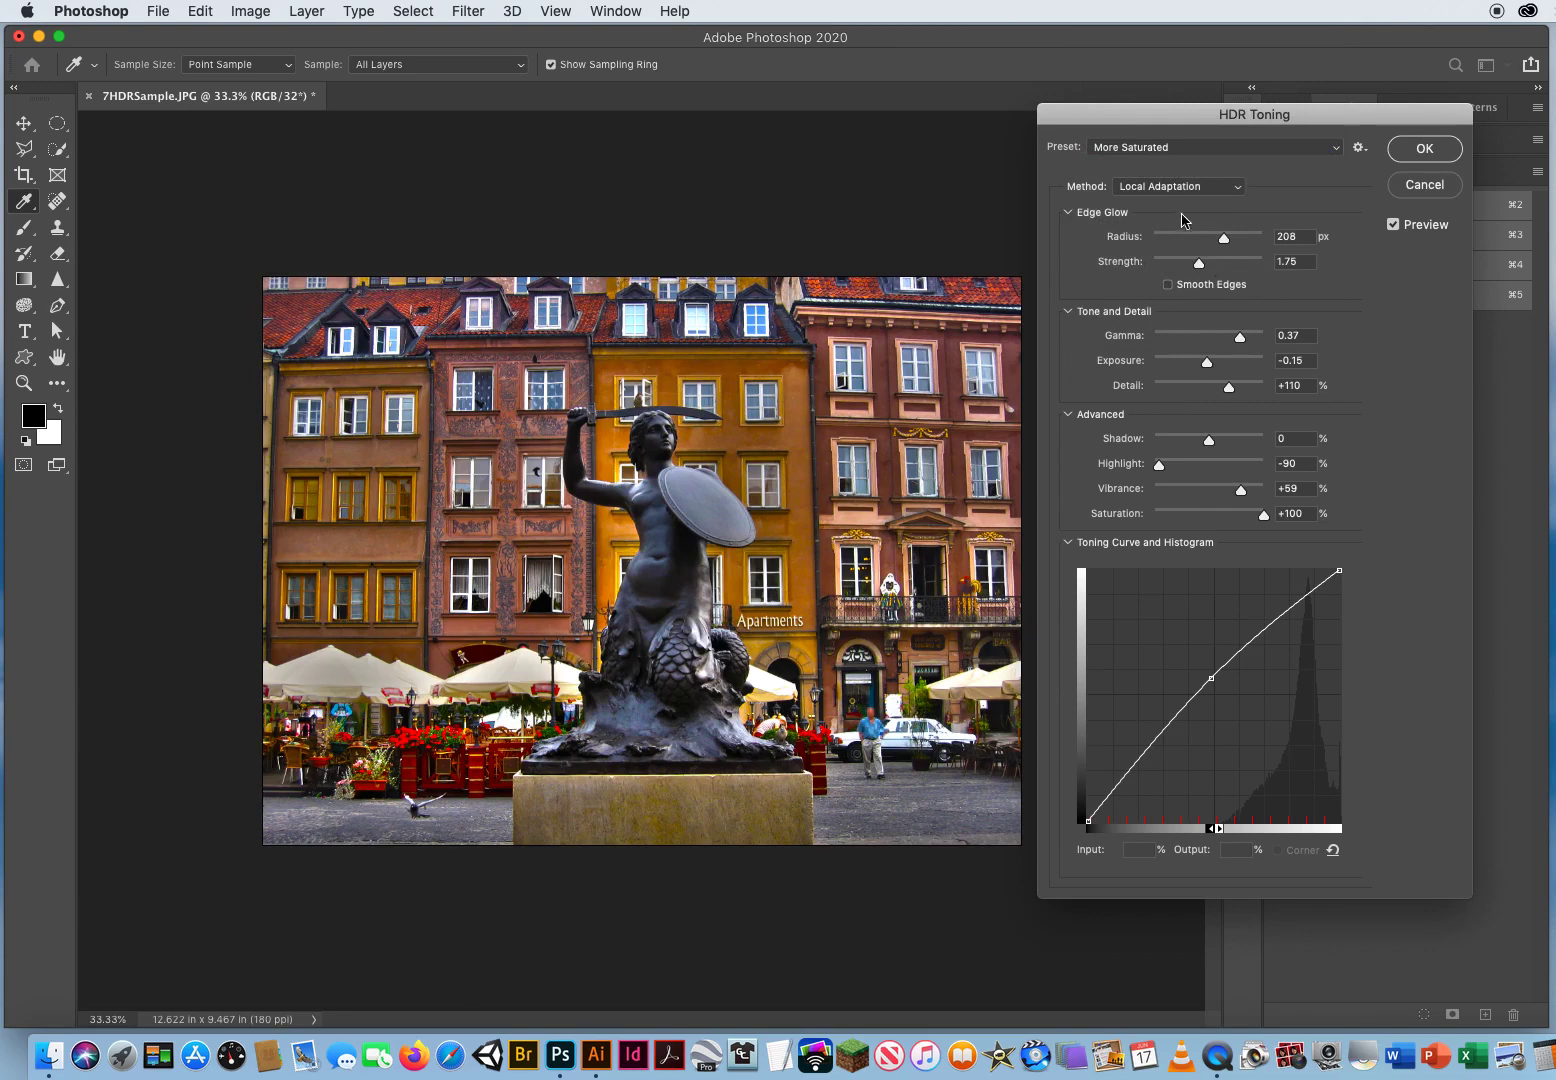
- Try the Photorealistic High Contrast preset and compare it with the original by switching the preview off and on
{"action": "left_click", "coordinate": [1176, 150]}
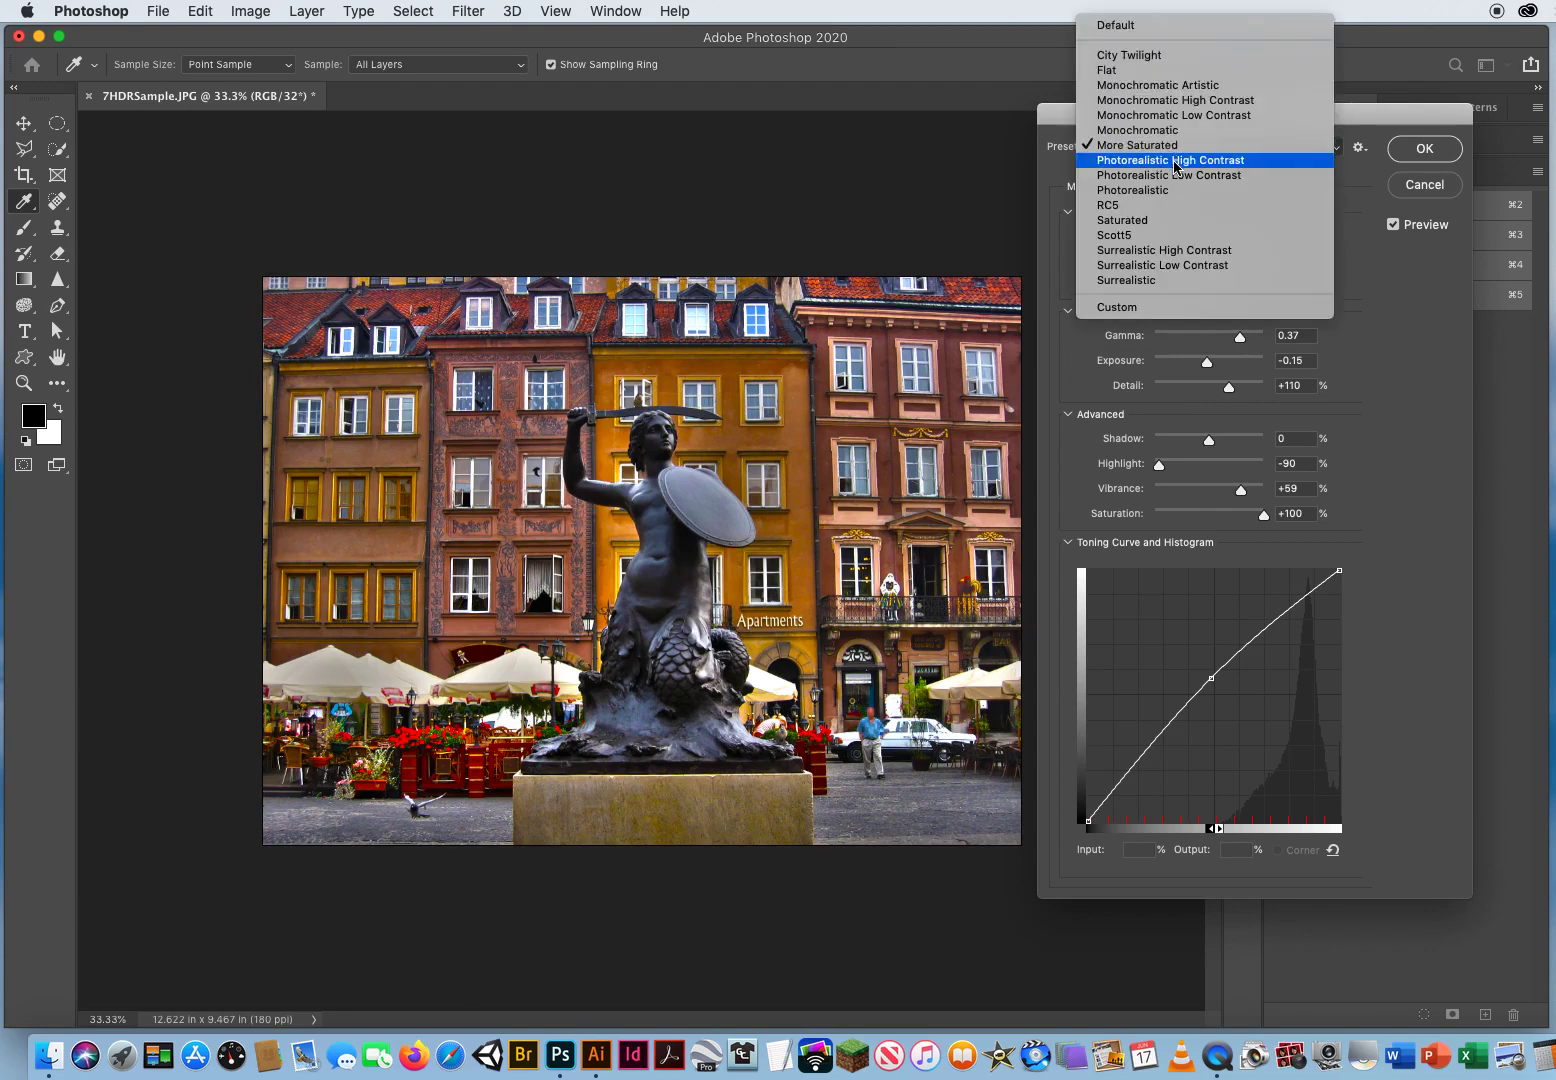
{"action": "left_click", "coordinate": [1176, 163]}
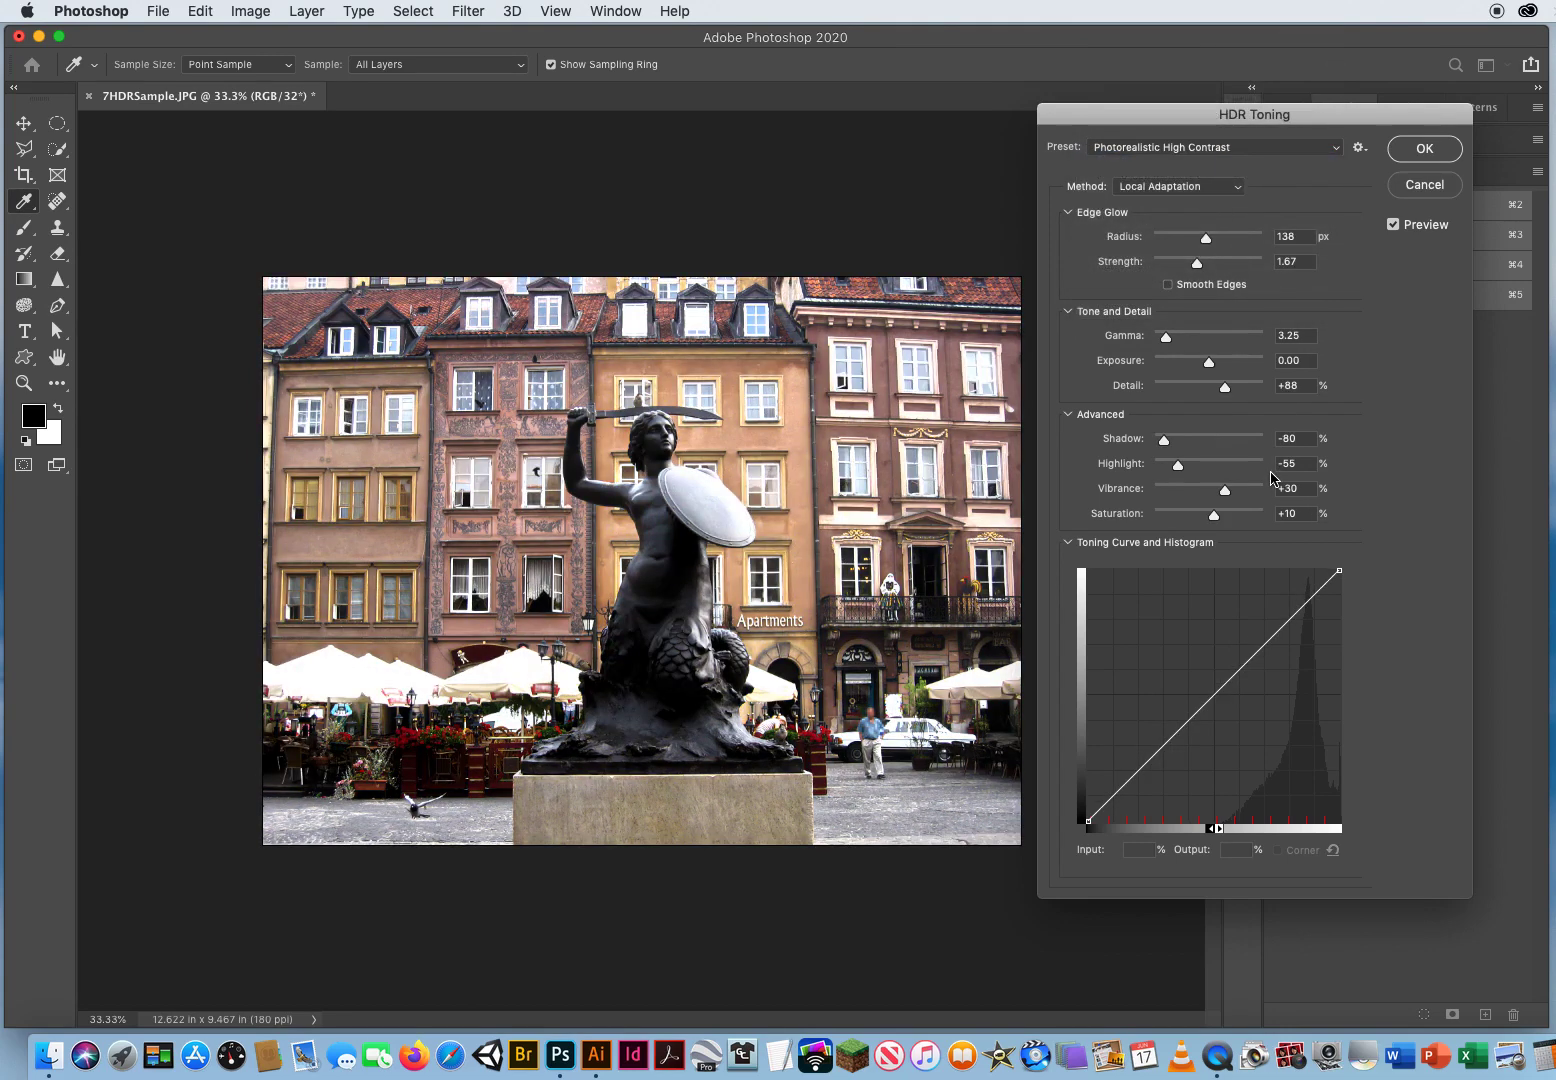
{"action": "left_click", "coordinate": [1393, 225]}
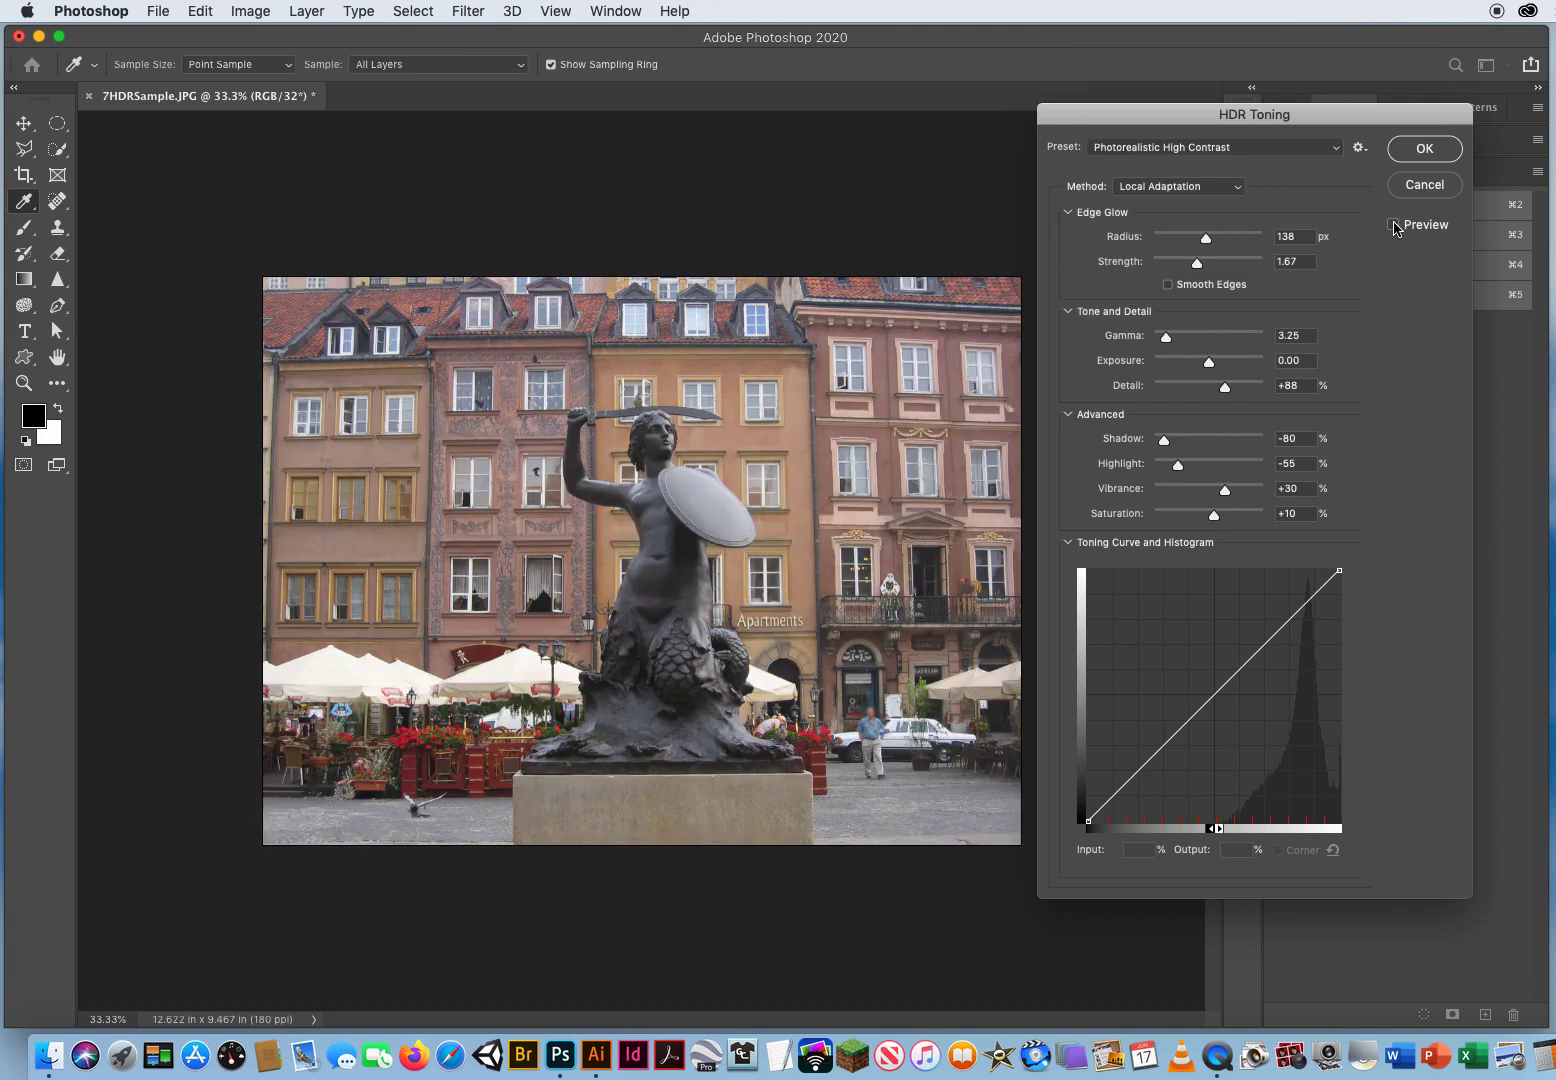
{"action": "left_click", "coordinate": [1394, 225]}
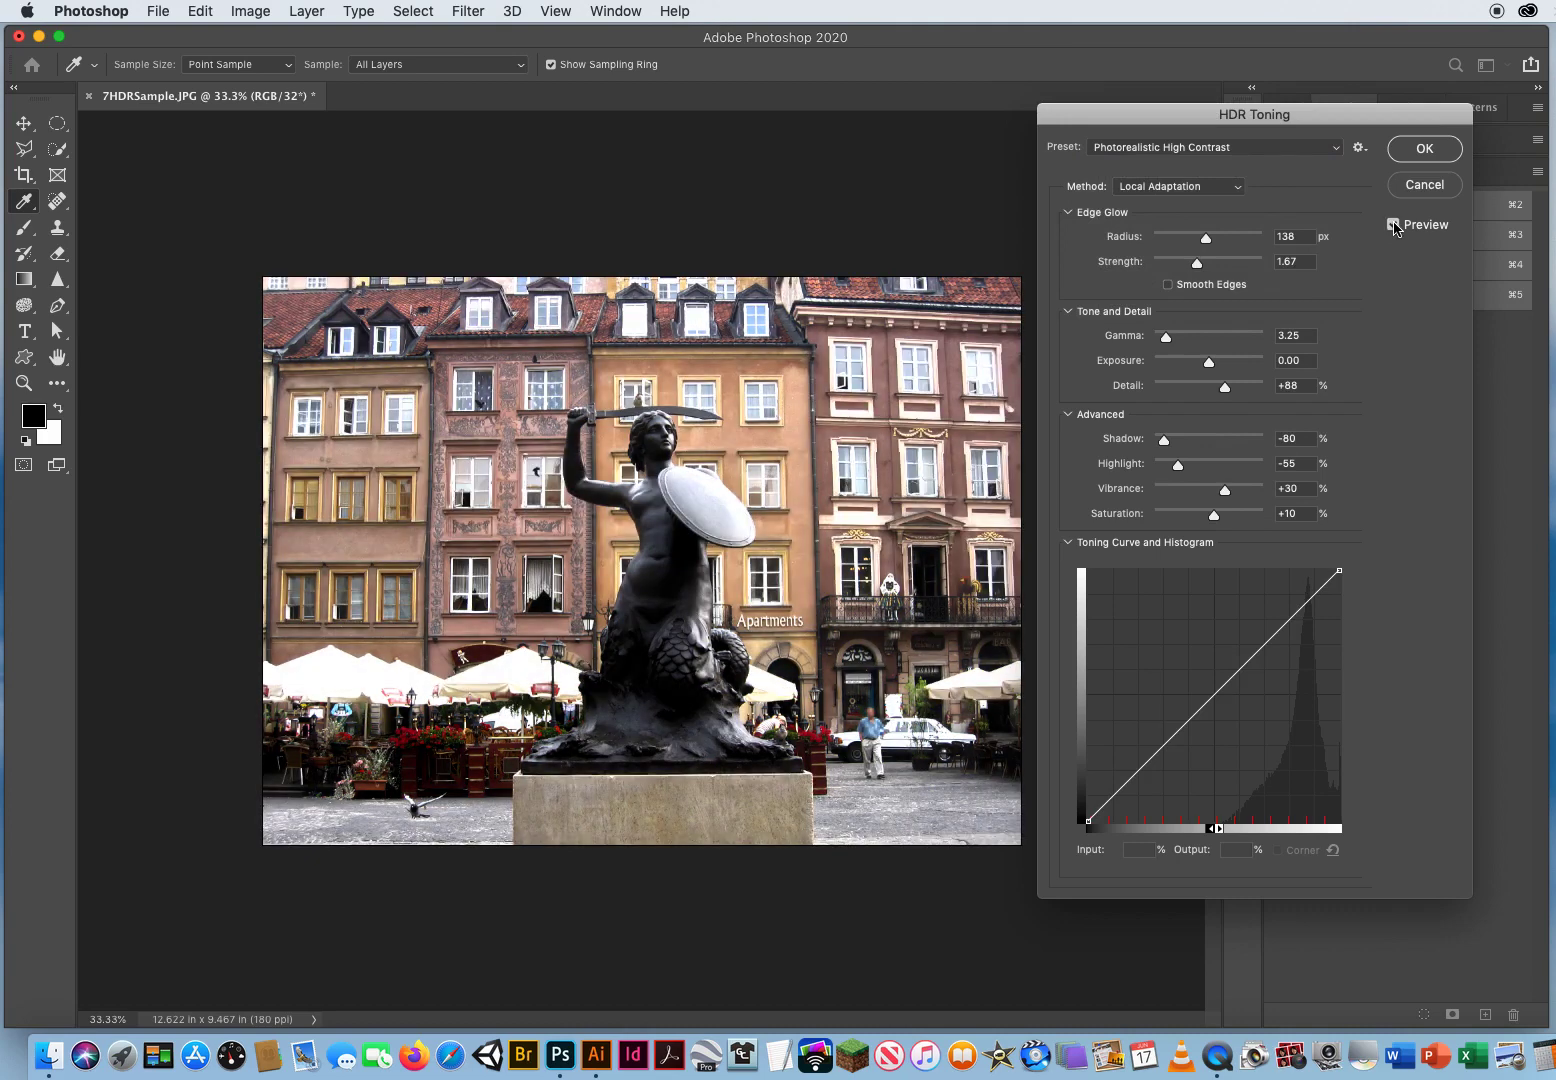
- Try the Photorealistic Low Contrast and Photorealistic presets, comparing Photorealistic with the original by toggling the preview
{"action": "left_click", "coordinate": [1160, 148]}
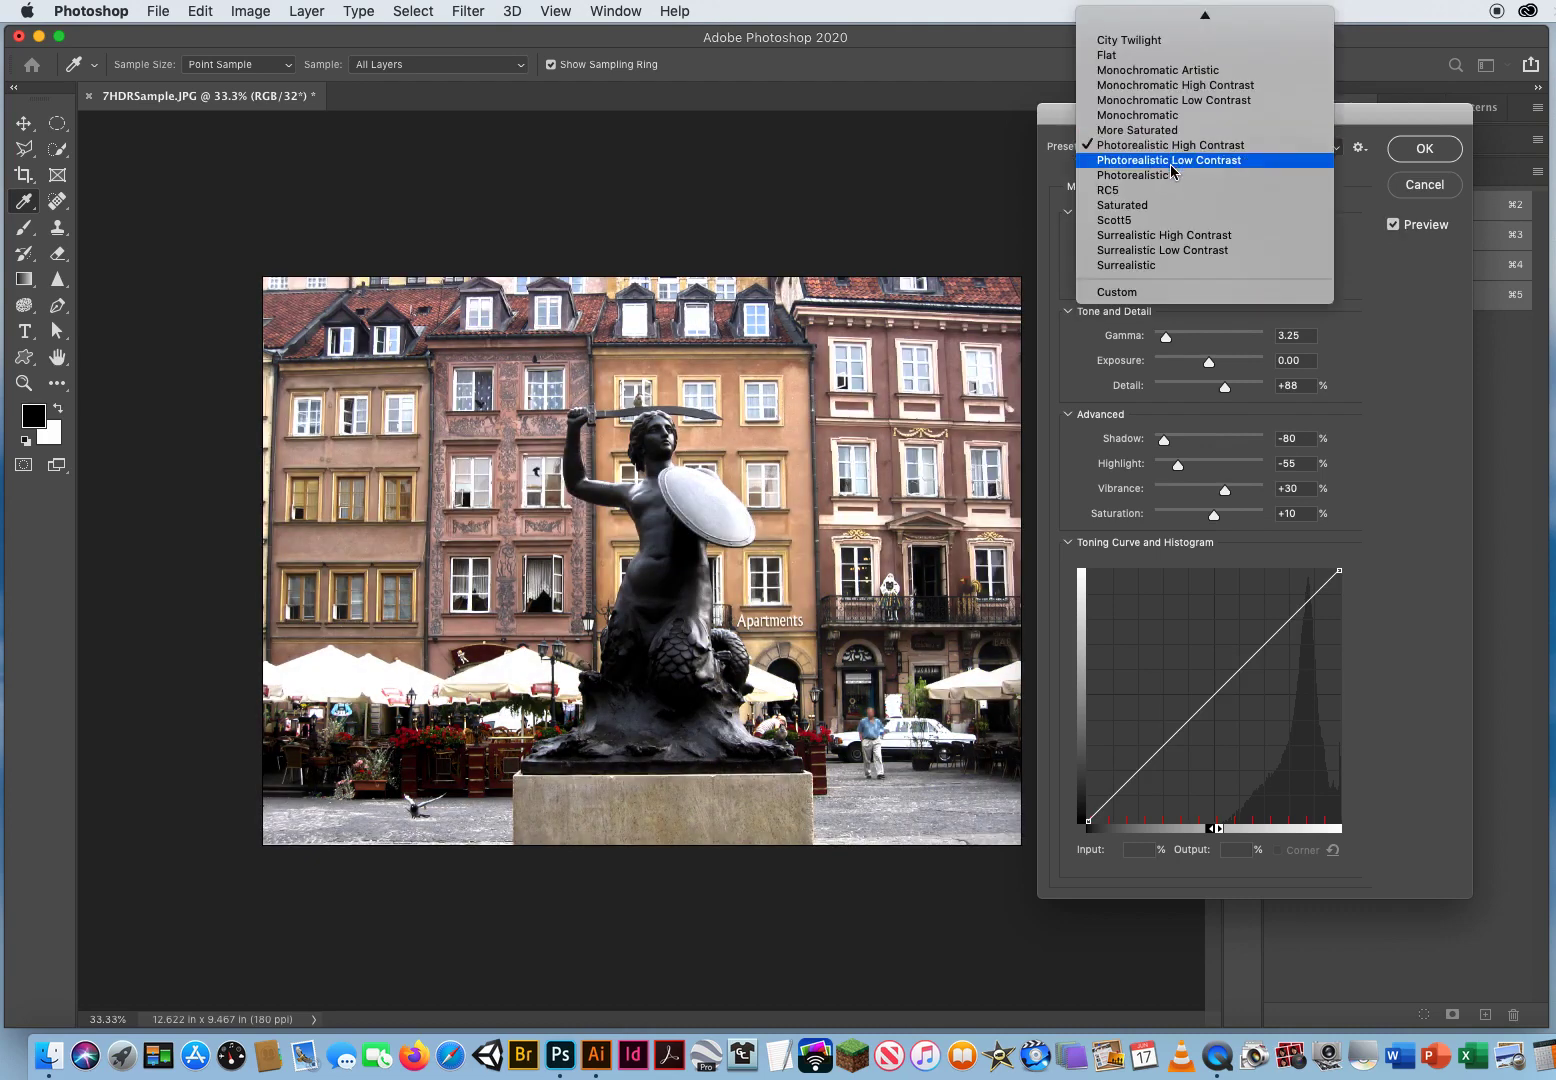
{"action": "left_click", "coordinate": [1171, 162]}
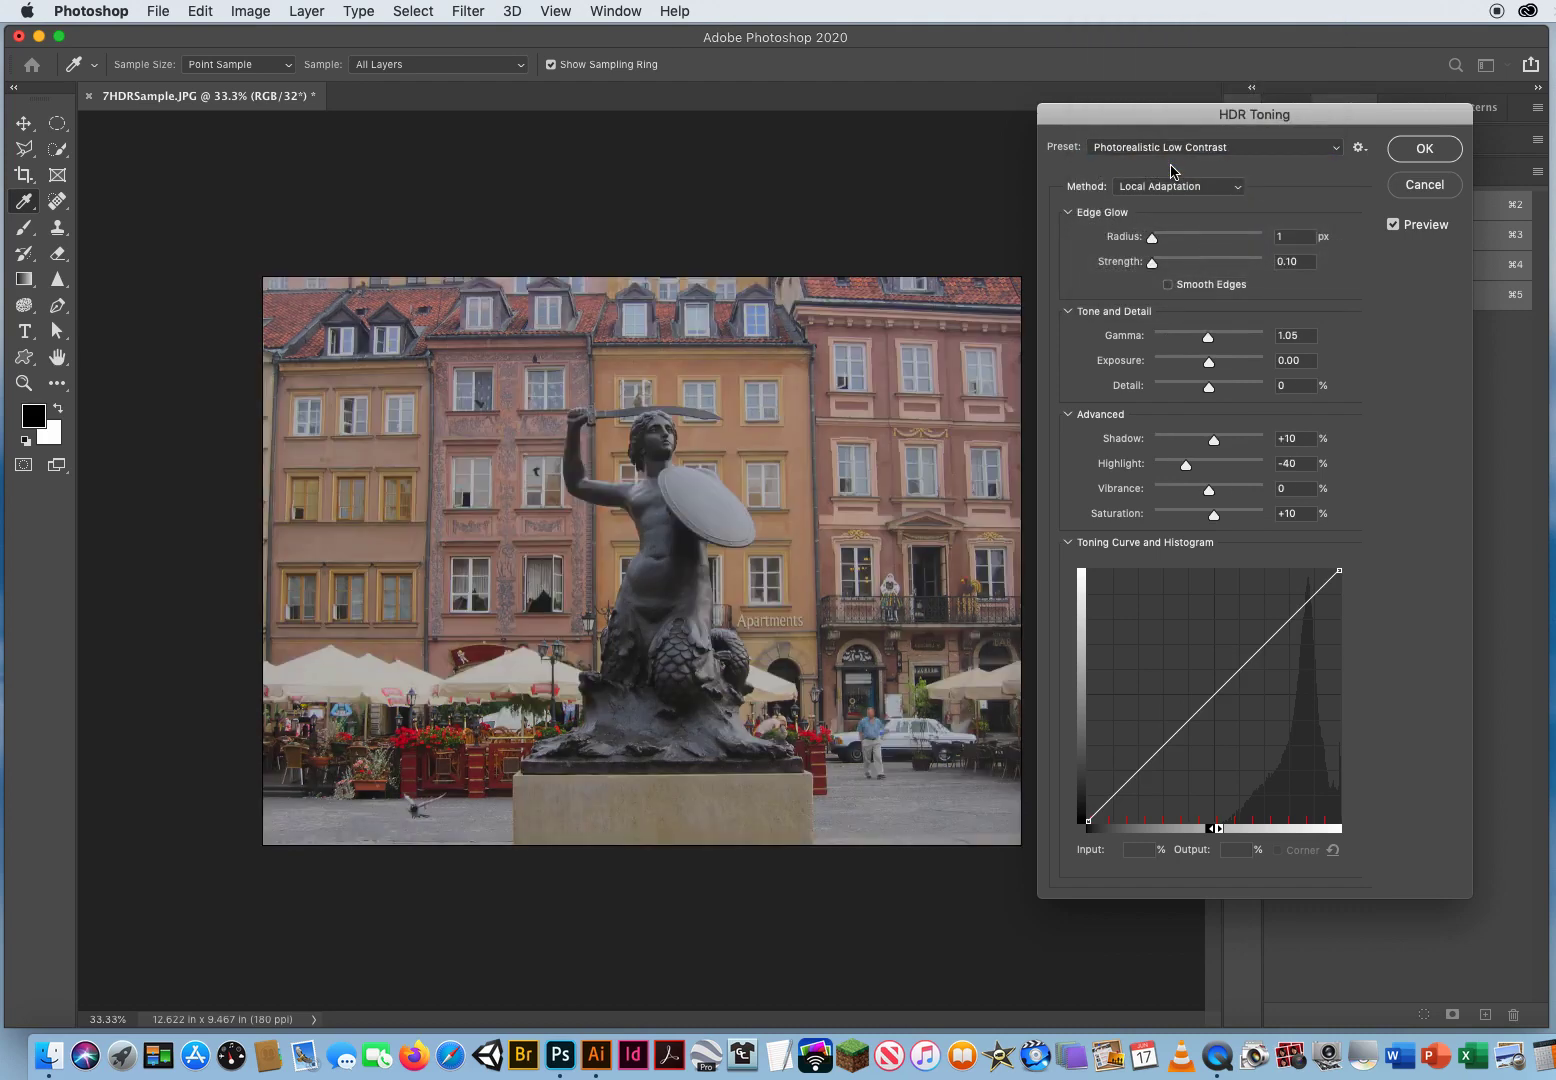
{"action": "left_click", "coordinate": [1175, 150]}
{"action": "left_click", "coordinate": [1185, 160]}
{"action": "left_click", "coordinate": [1394, 226]}
{"action": "left_click", "coordinate": [1394, 226]}
{"action": "left_click", "coordinate": [1394, 226]}
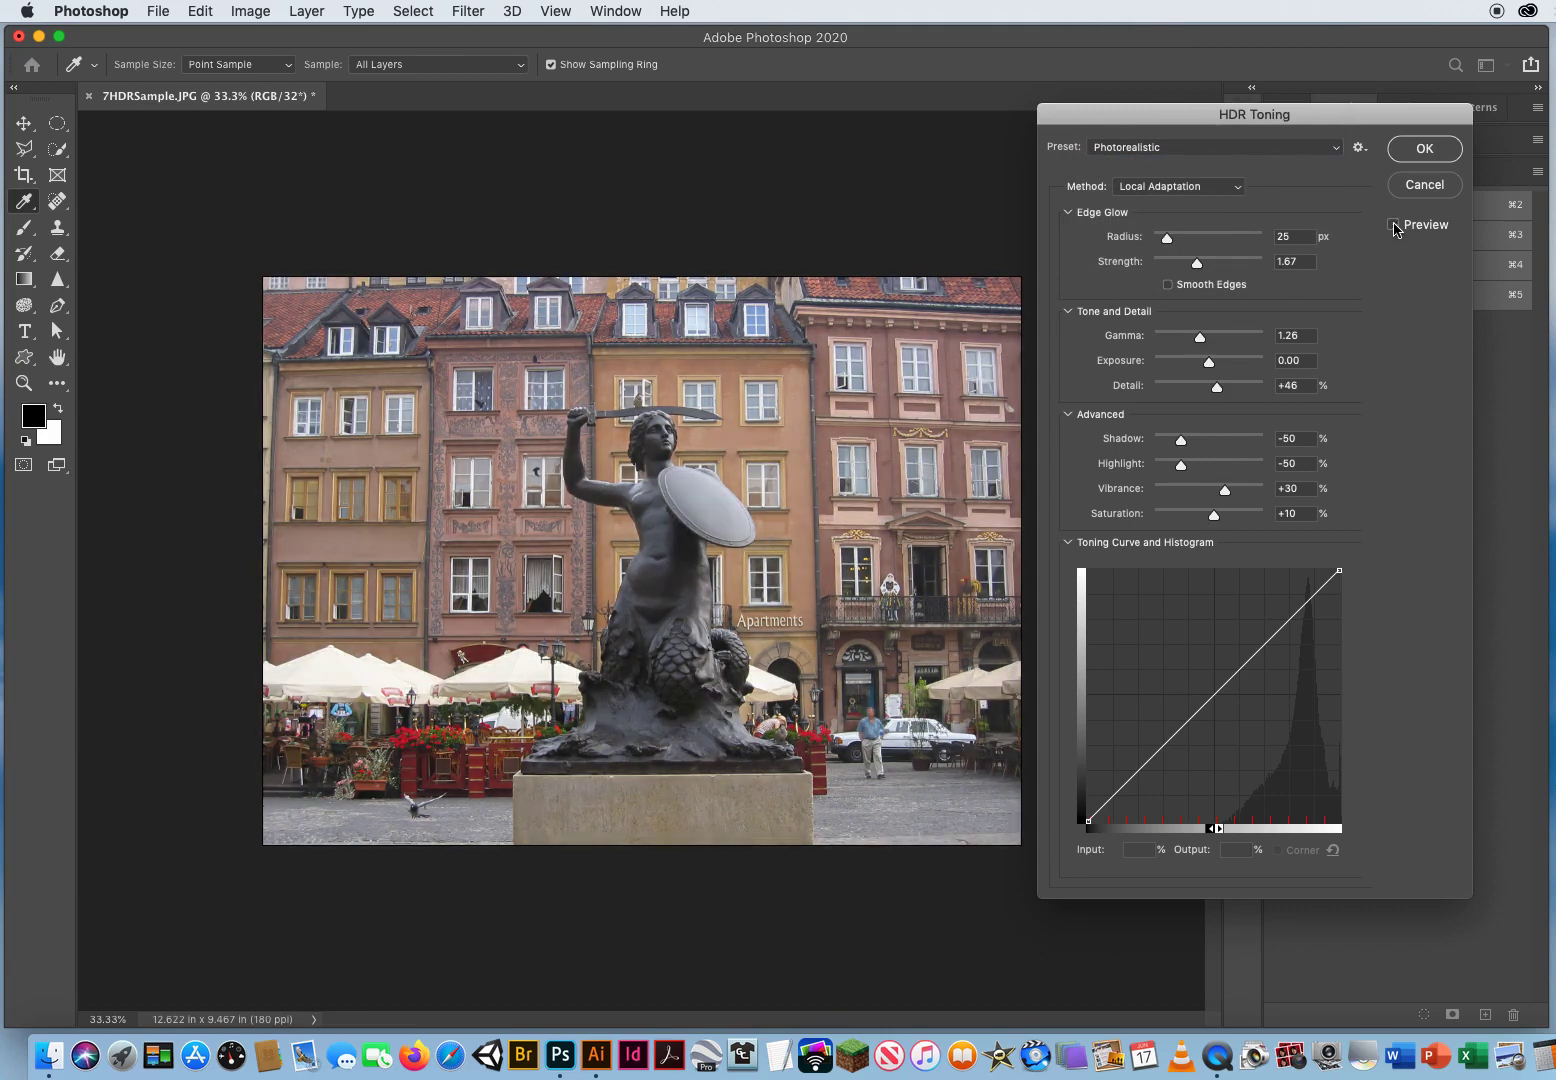
{"action": "left_click", "coordinate": [1394, 226]}
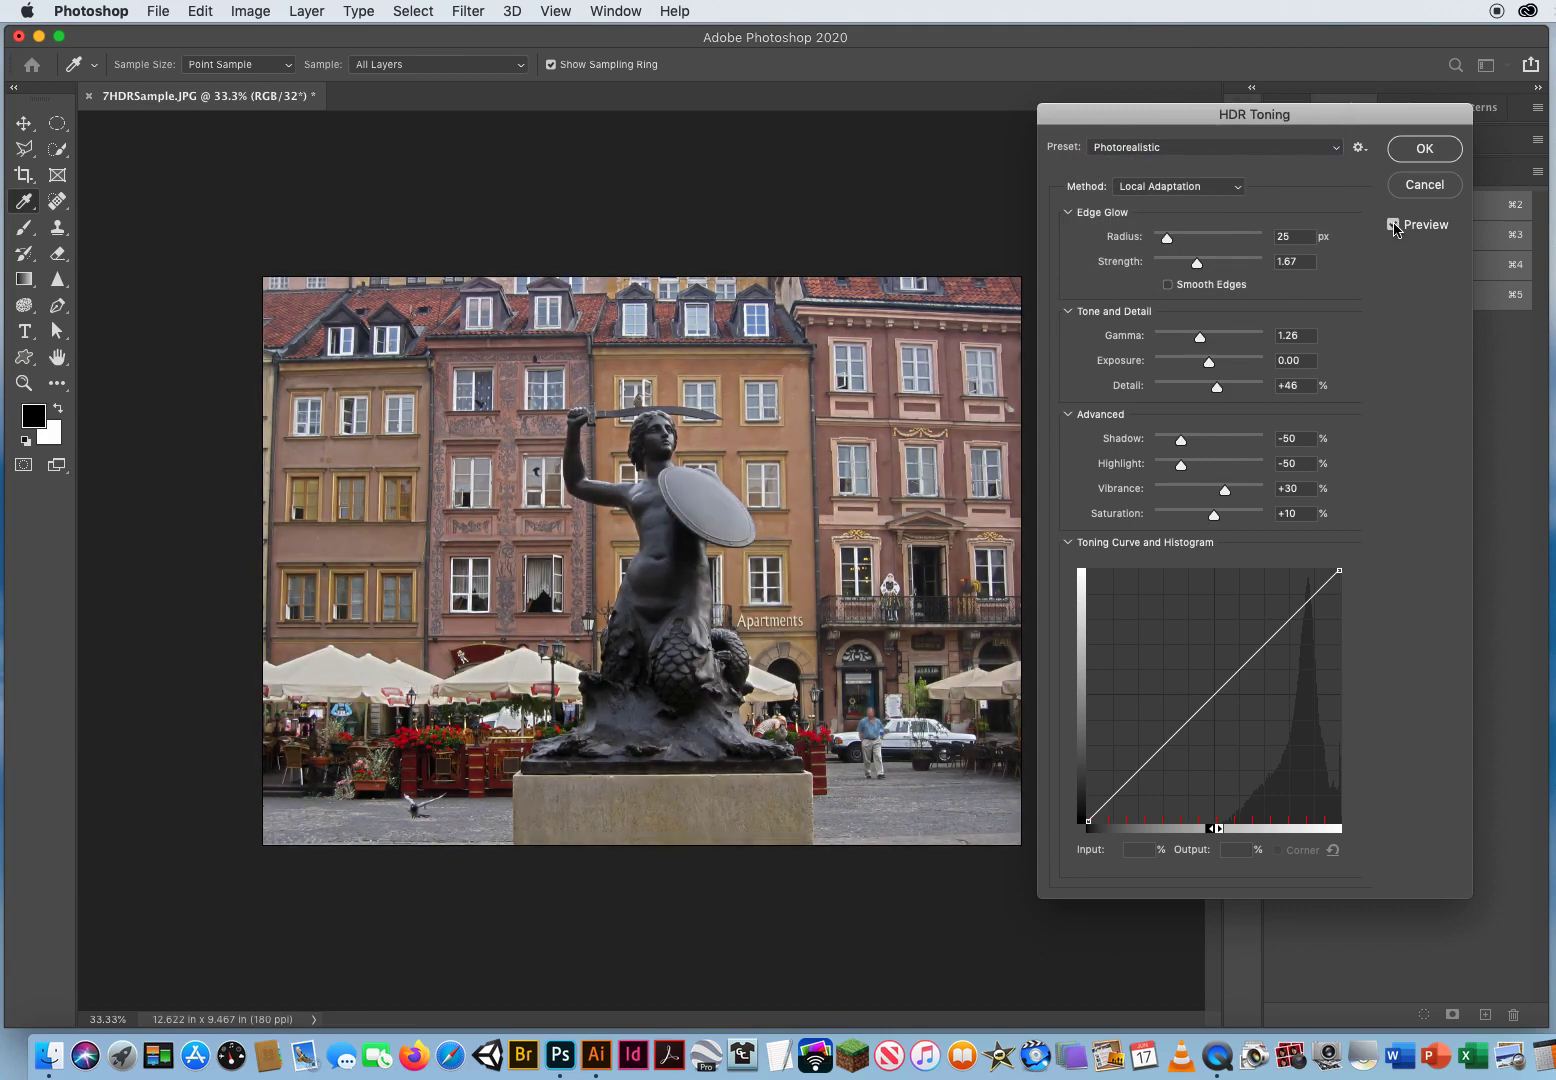
- Try the RC5 and Saturated toning presets on the photo
{"action": "left_click", "coordinate": [1165, 149]}
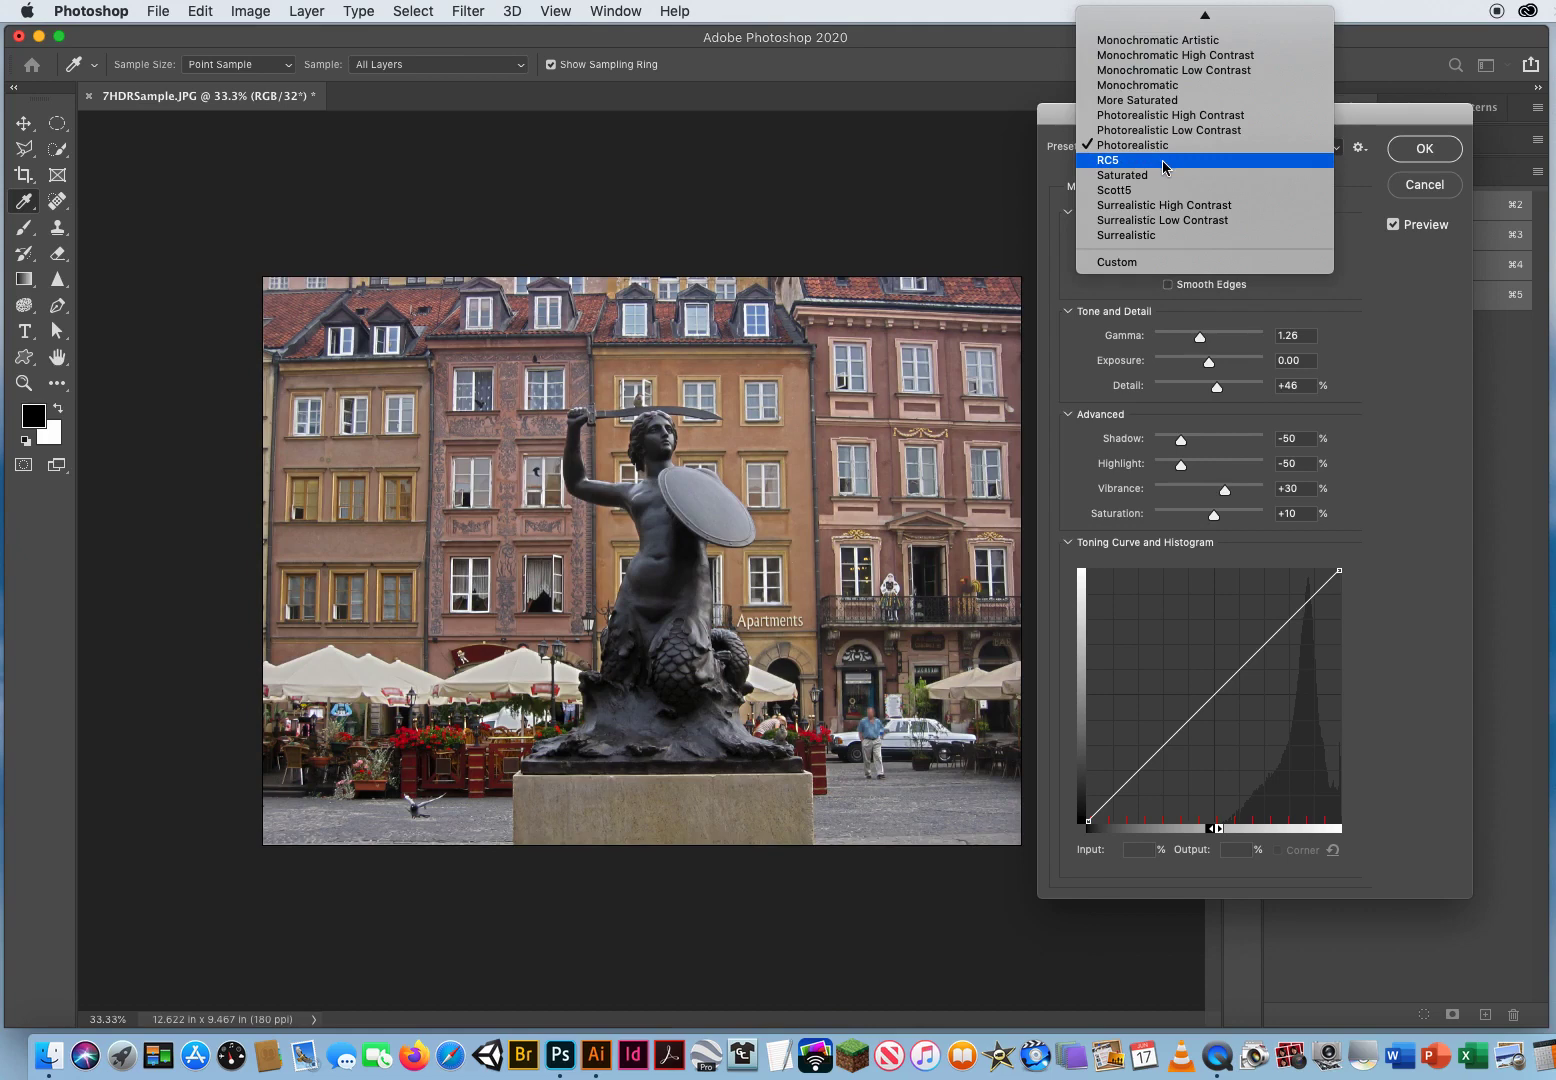
{"action": "left_click", "coordinate": [1163, 162]}
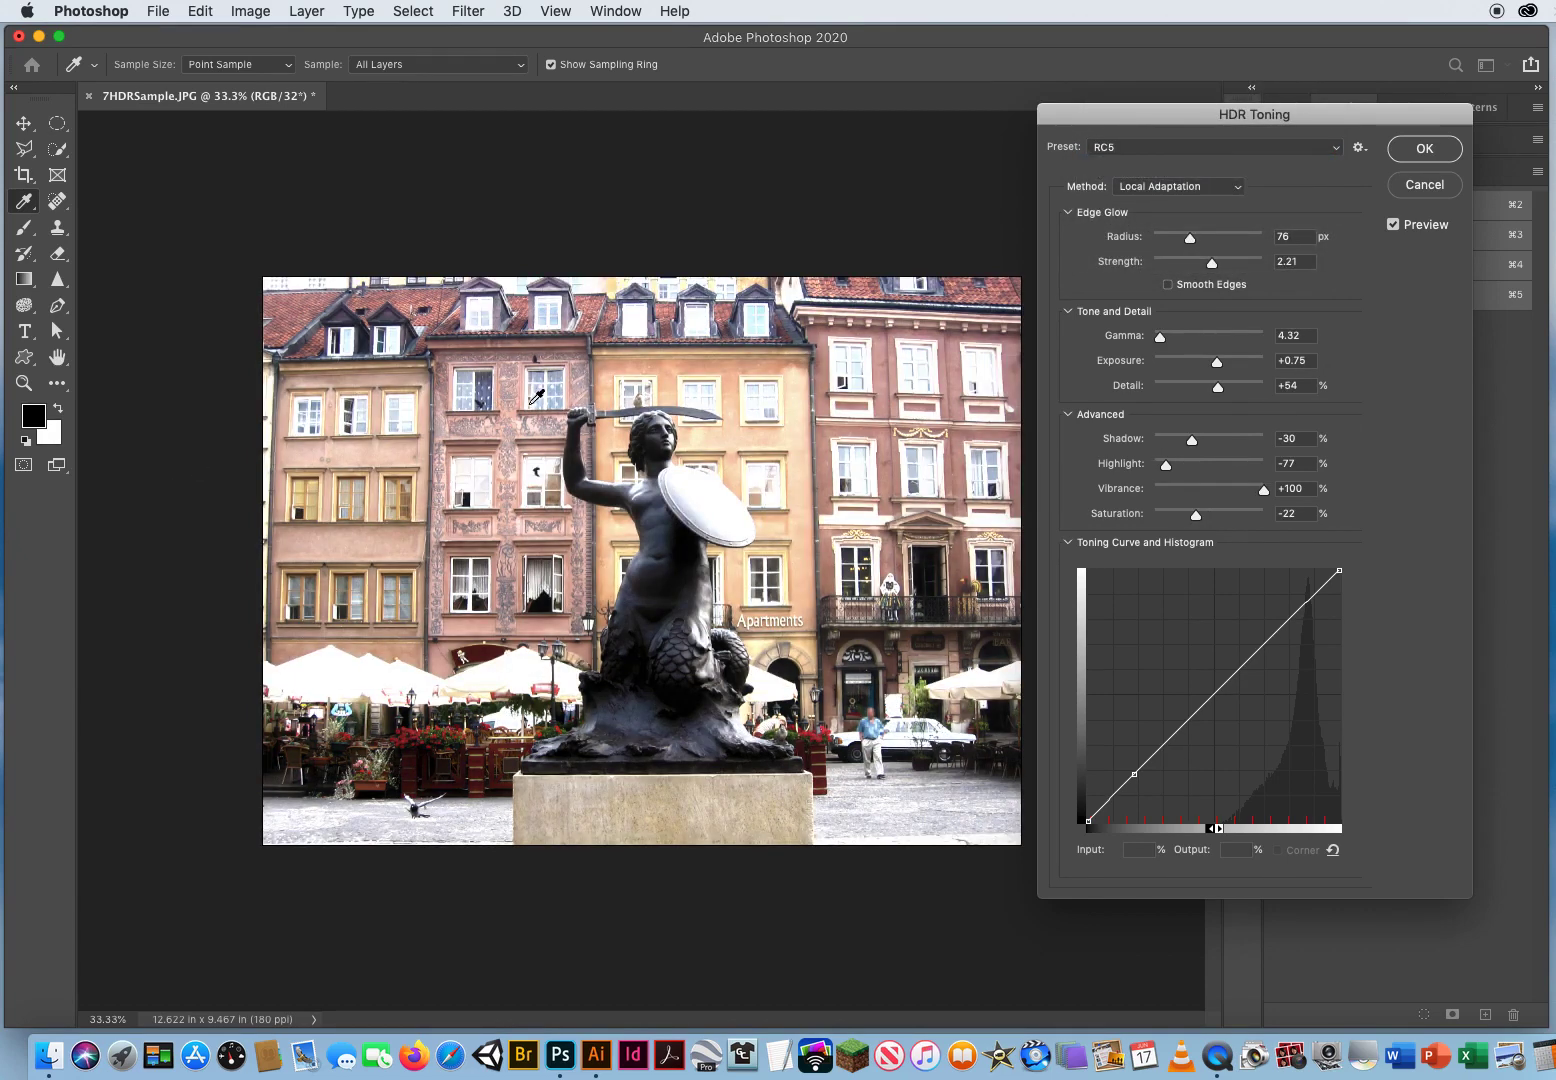
{"action": "left_click", "coordinate": [1133, 152]}
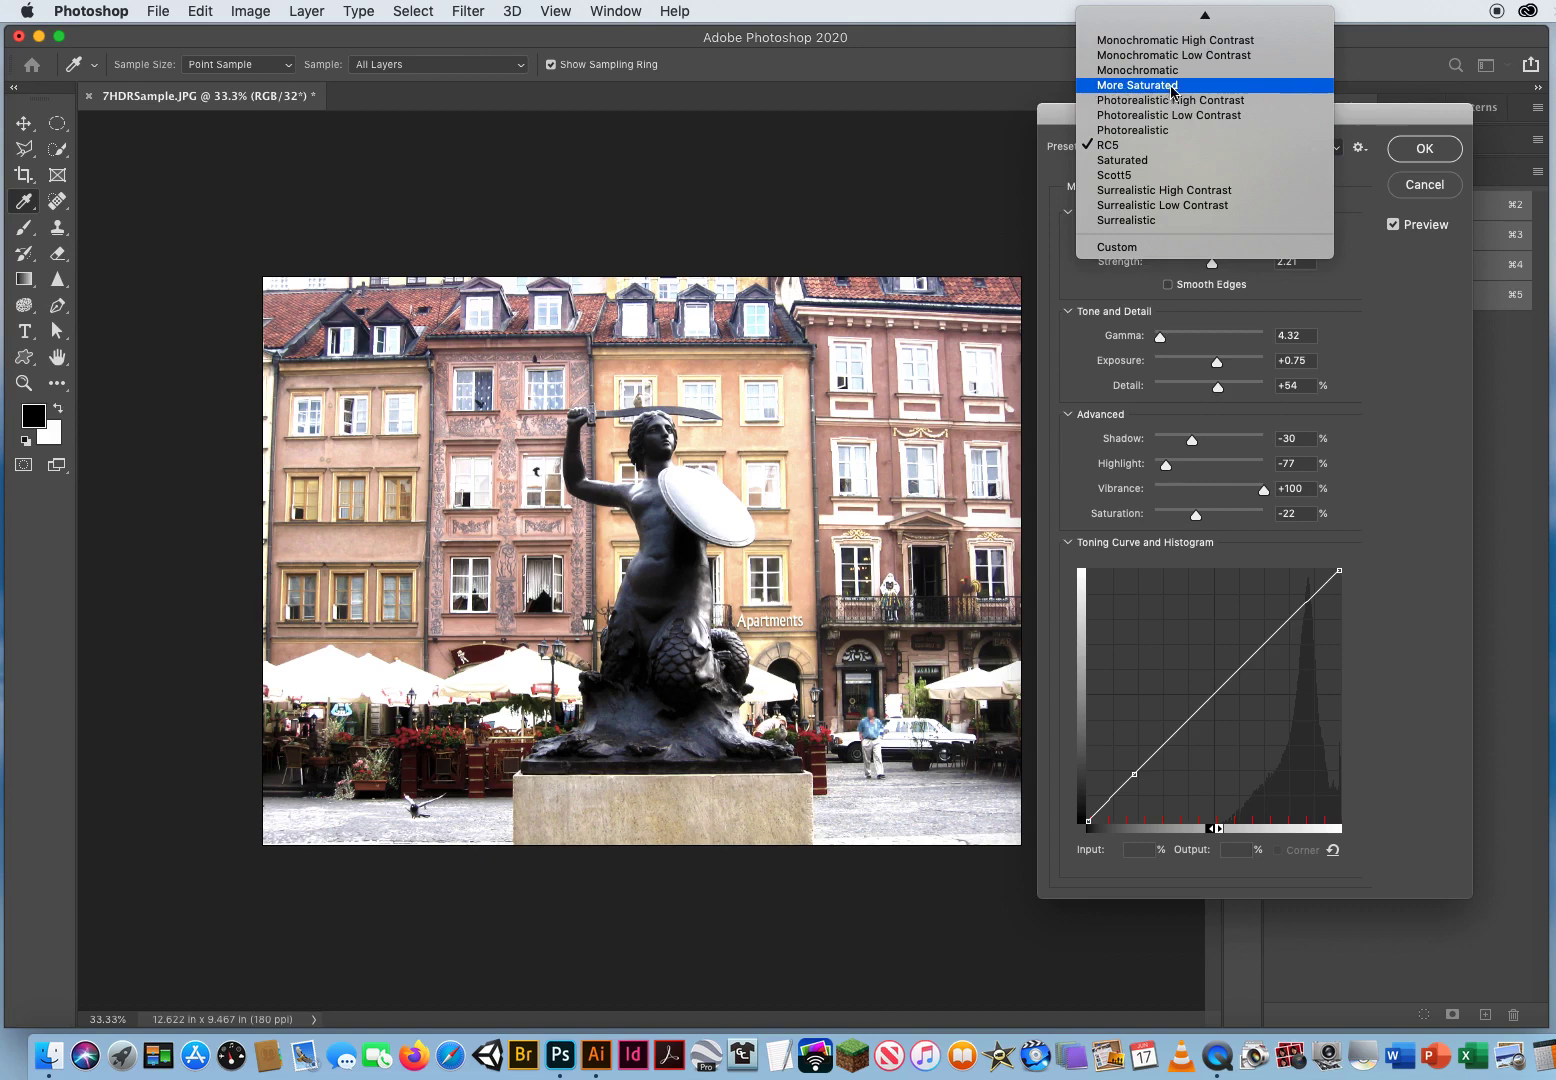
{"action": "left_click", "coordinate": [1161, 163]}
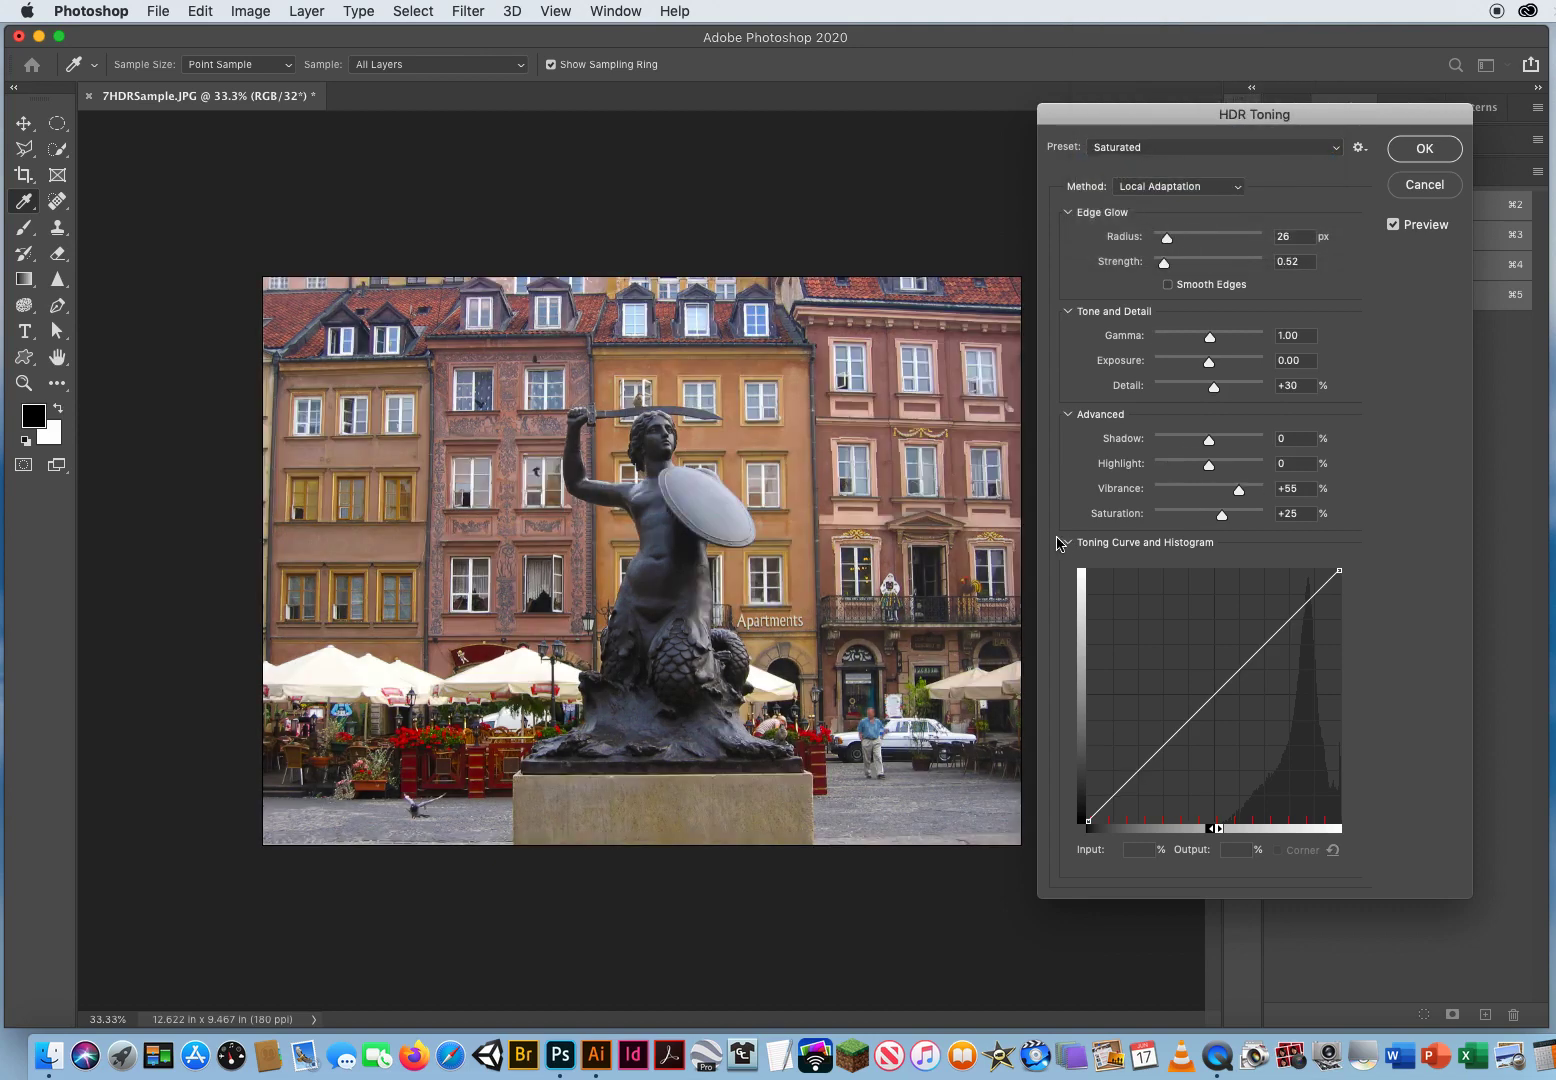
- Apply the Scott5 preset and compare it with the original by switching the preview off and on several times
{"action": "left_click", "coordinate": [1159, 155]}
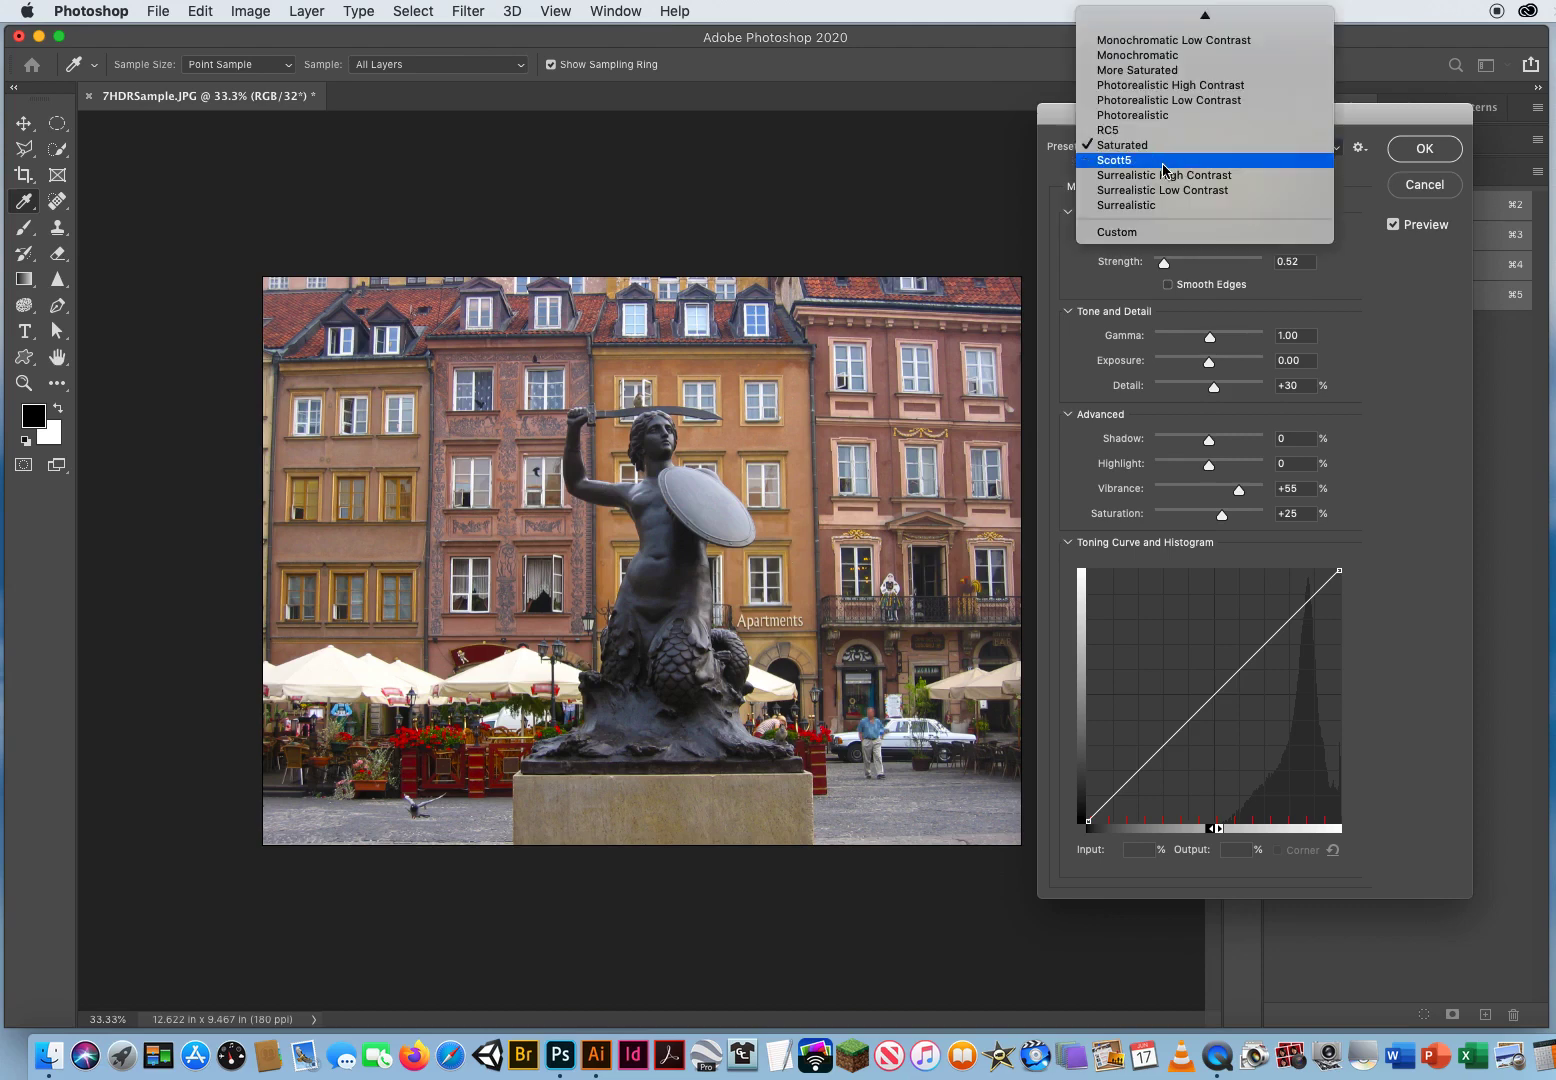
{"action": "left_click", "coordinate": [1163, 163]}
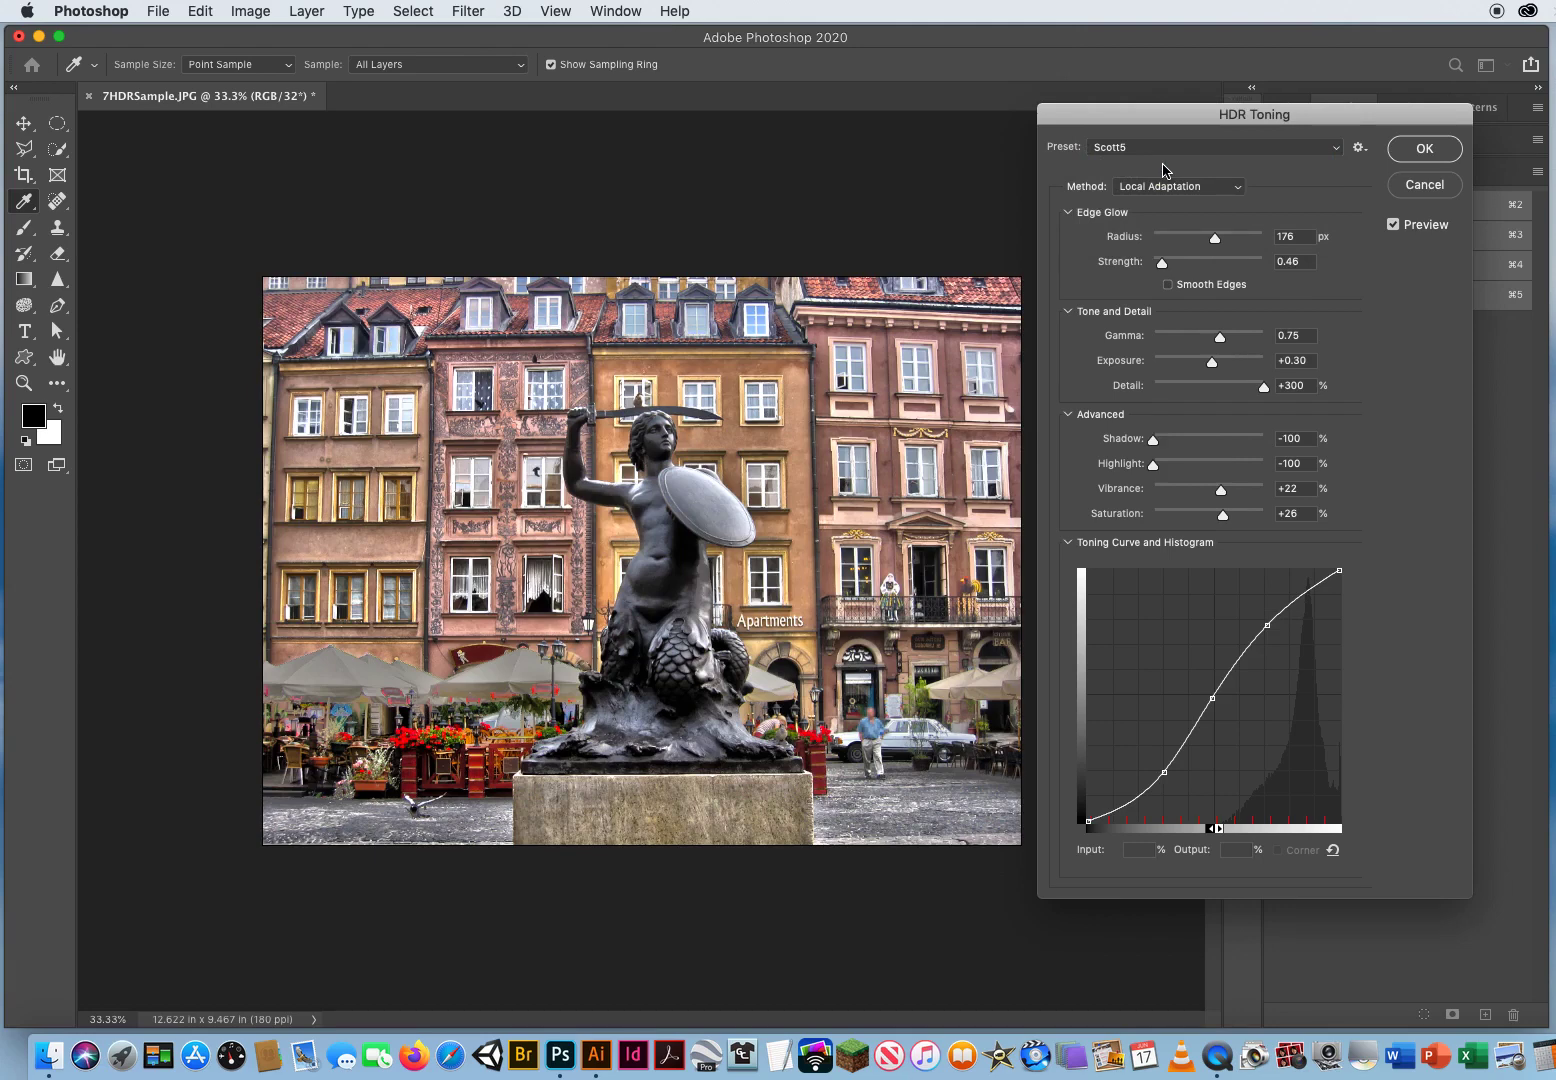
{"action": "left_click", "coordinate": [1394, 226]}
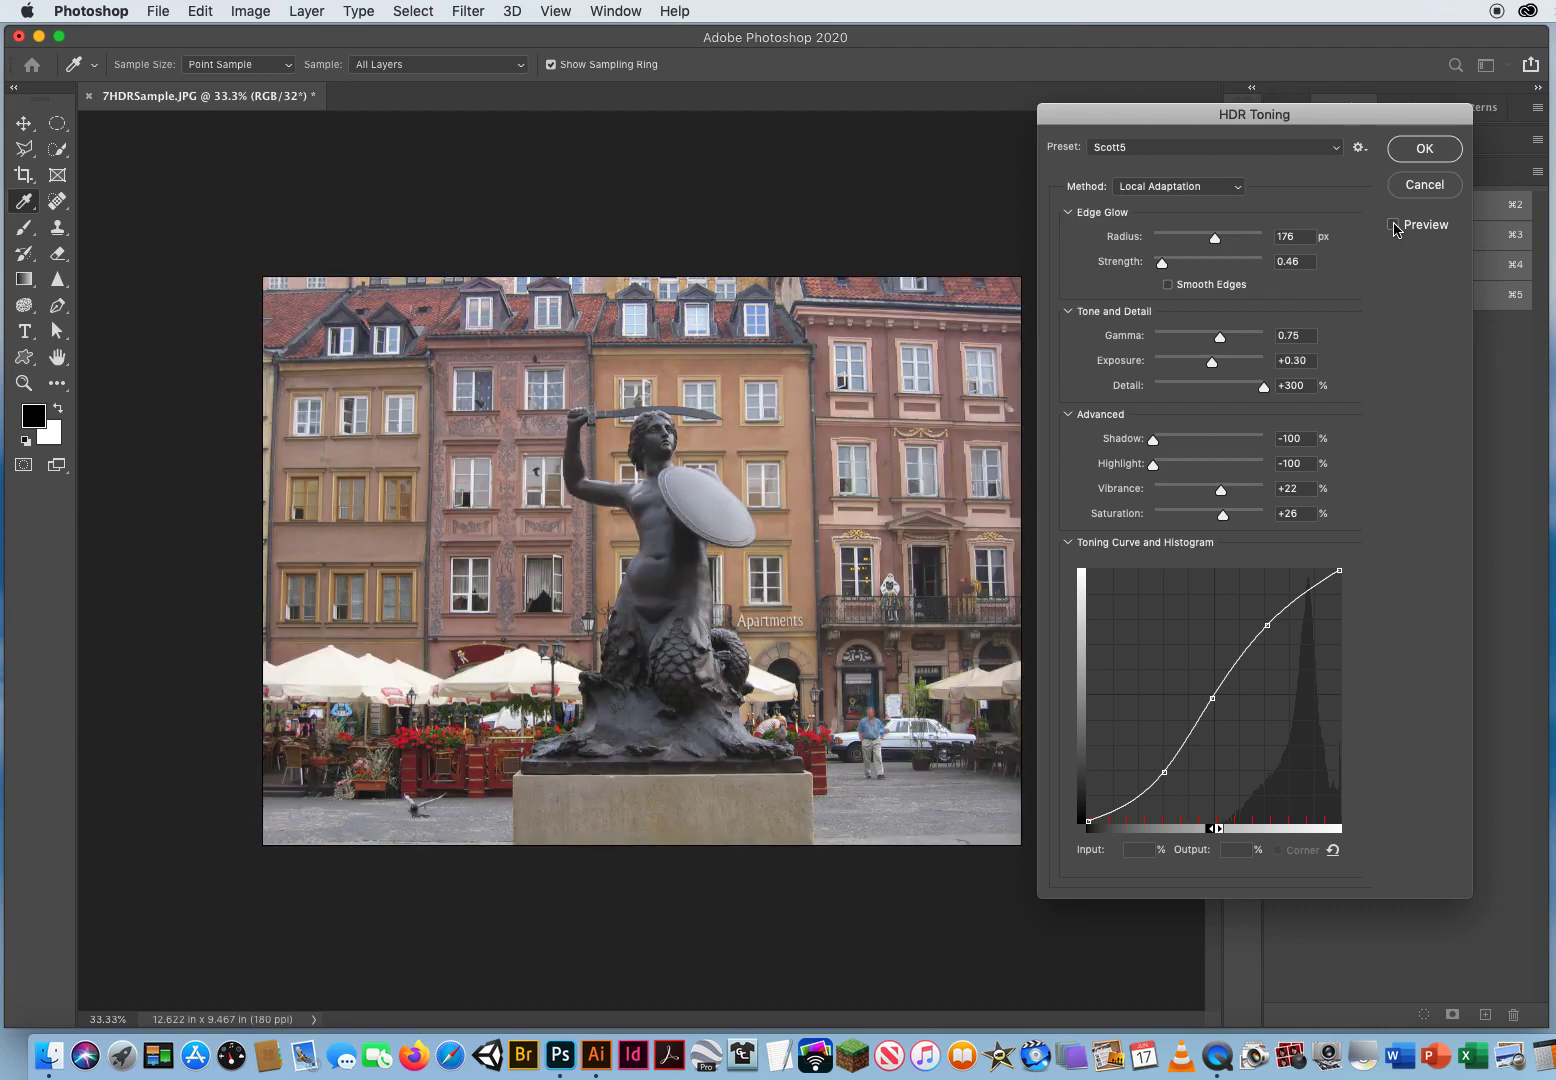
{"action": "left_click", "coordinate": [1394, 226]}
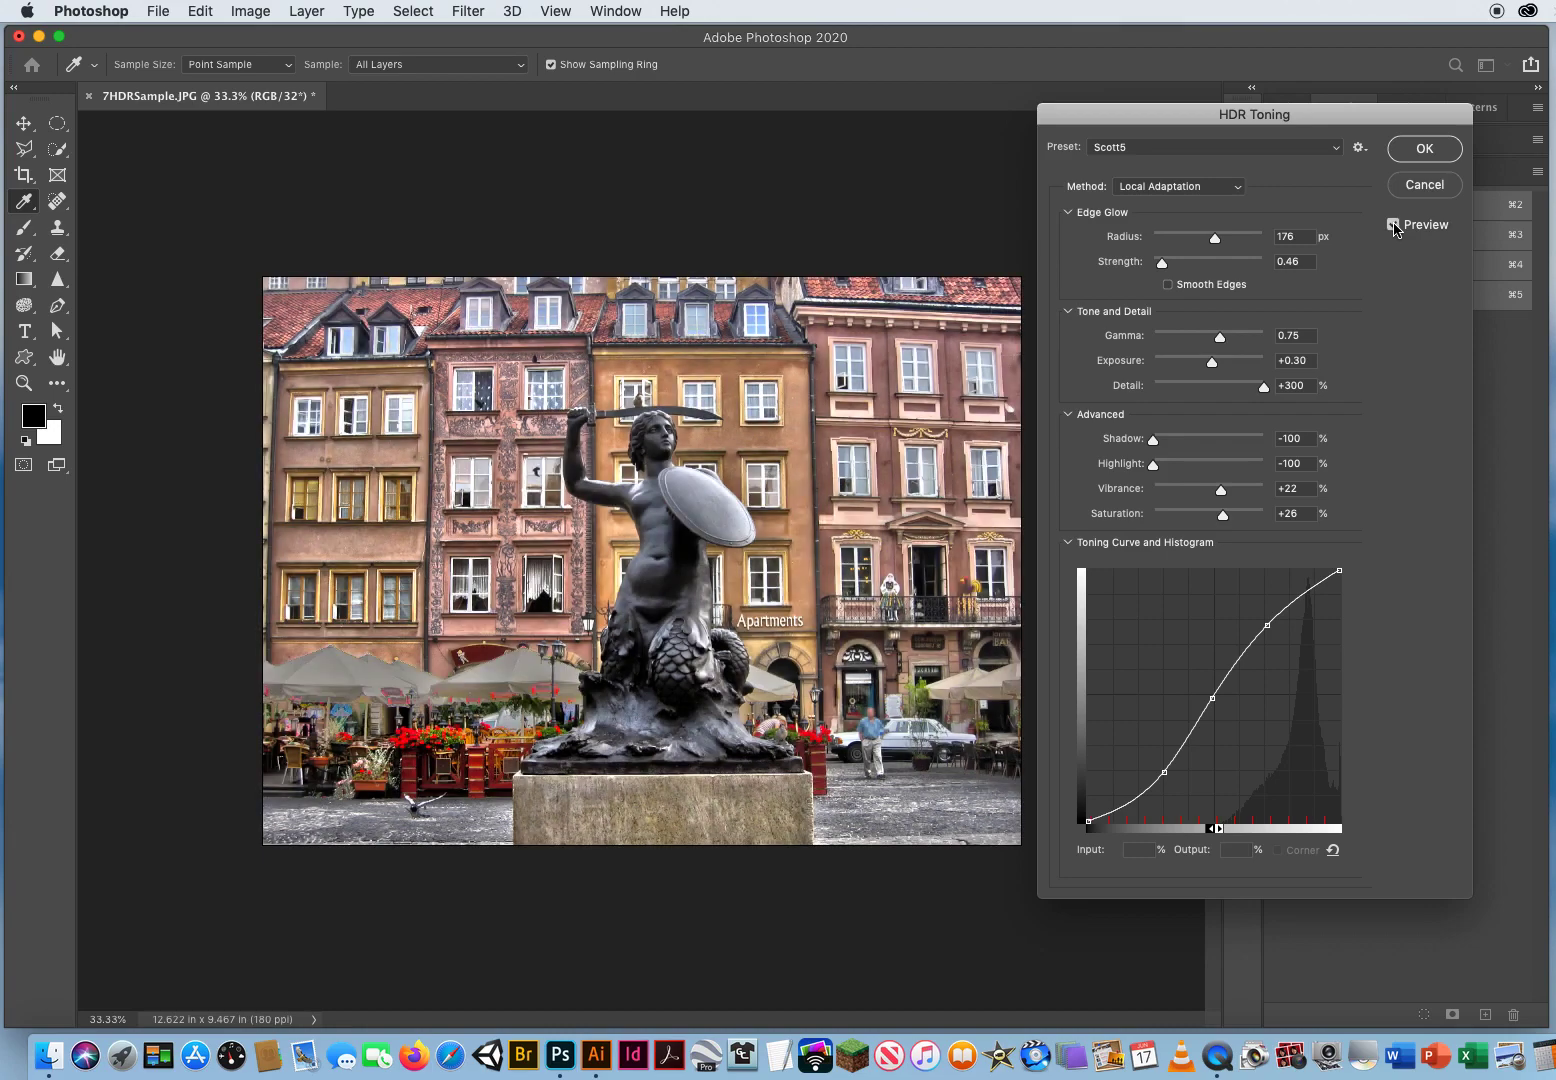
{"action": "left_click", "coordinate": [1394, 226]}
{"action": "left_click", "coordinate": [1394, 226]}
{"action": "left_click", "coordinate": [1394, 226]}
{"action": "left_click", "coordinate": [1394, 226]}
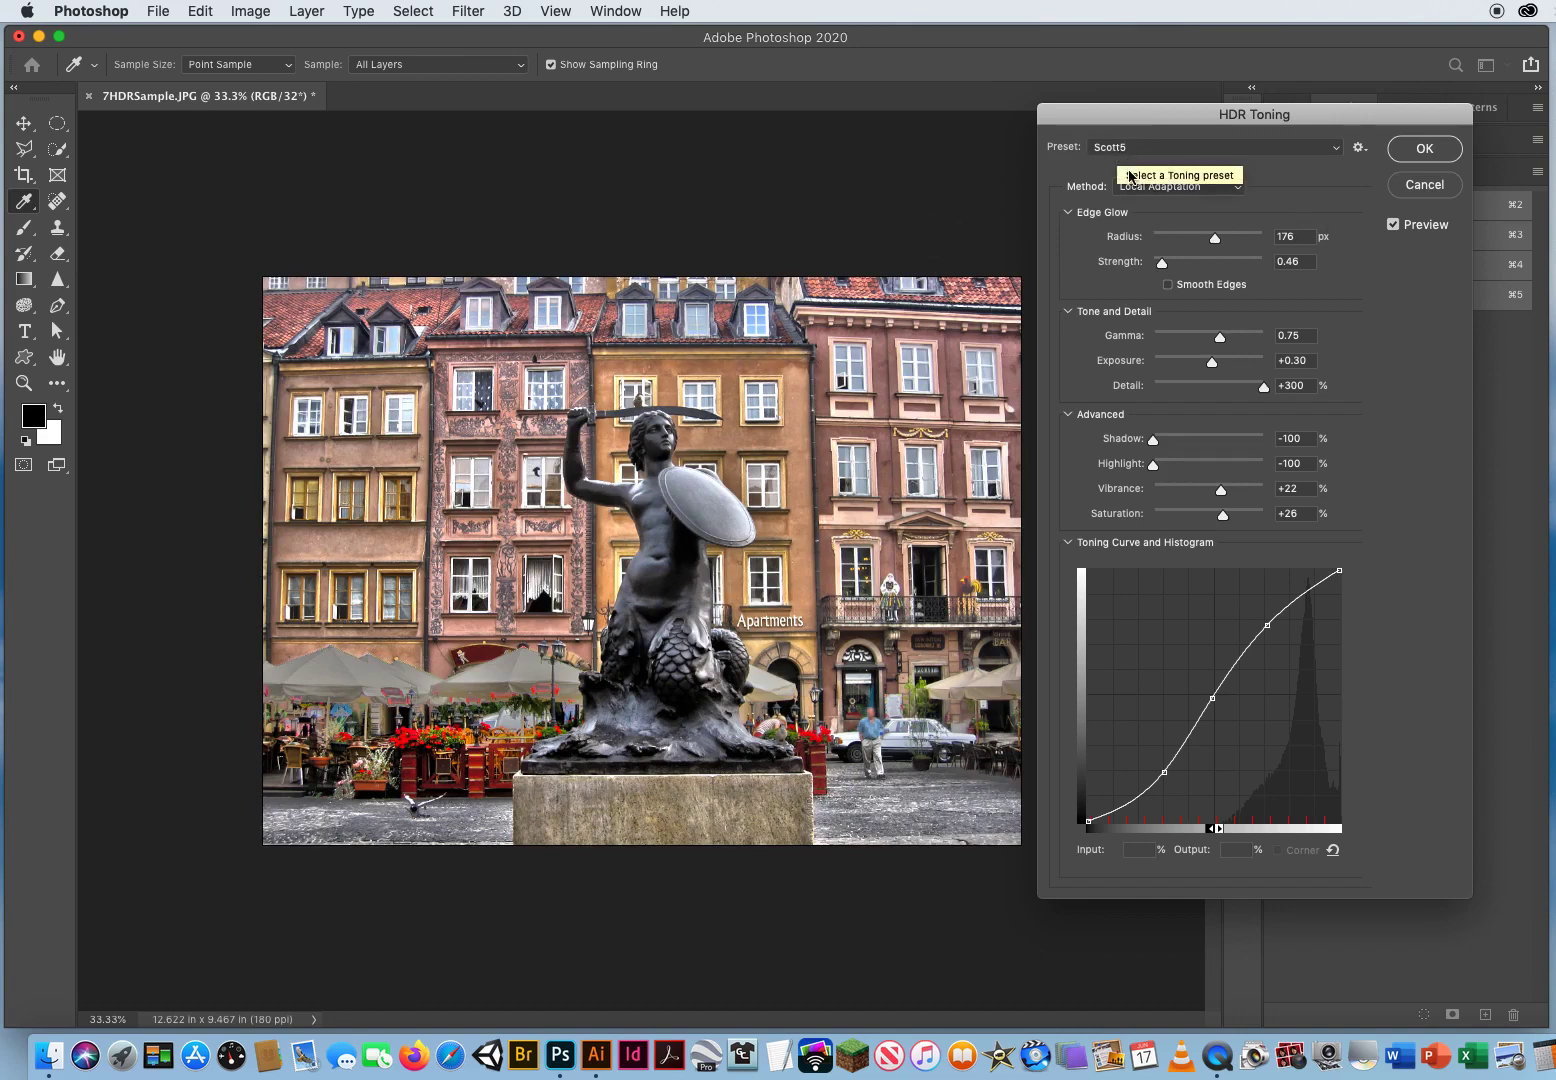
- Shift the HDR Toning dialog slightly and set the Edge Glow Radius to 94 px and Strength to 0.91
{"action": "left_click_drag", "start_coordinate": [1102, 123], "coordinate": [1112, 120]}
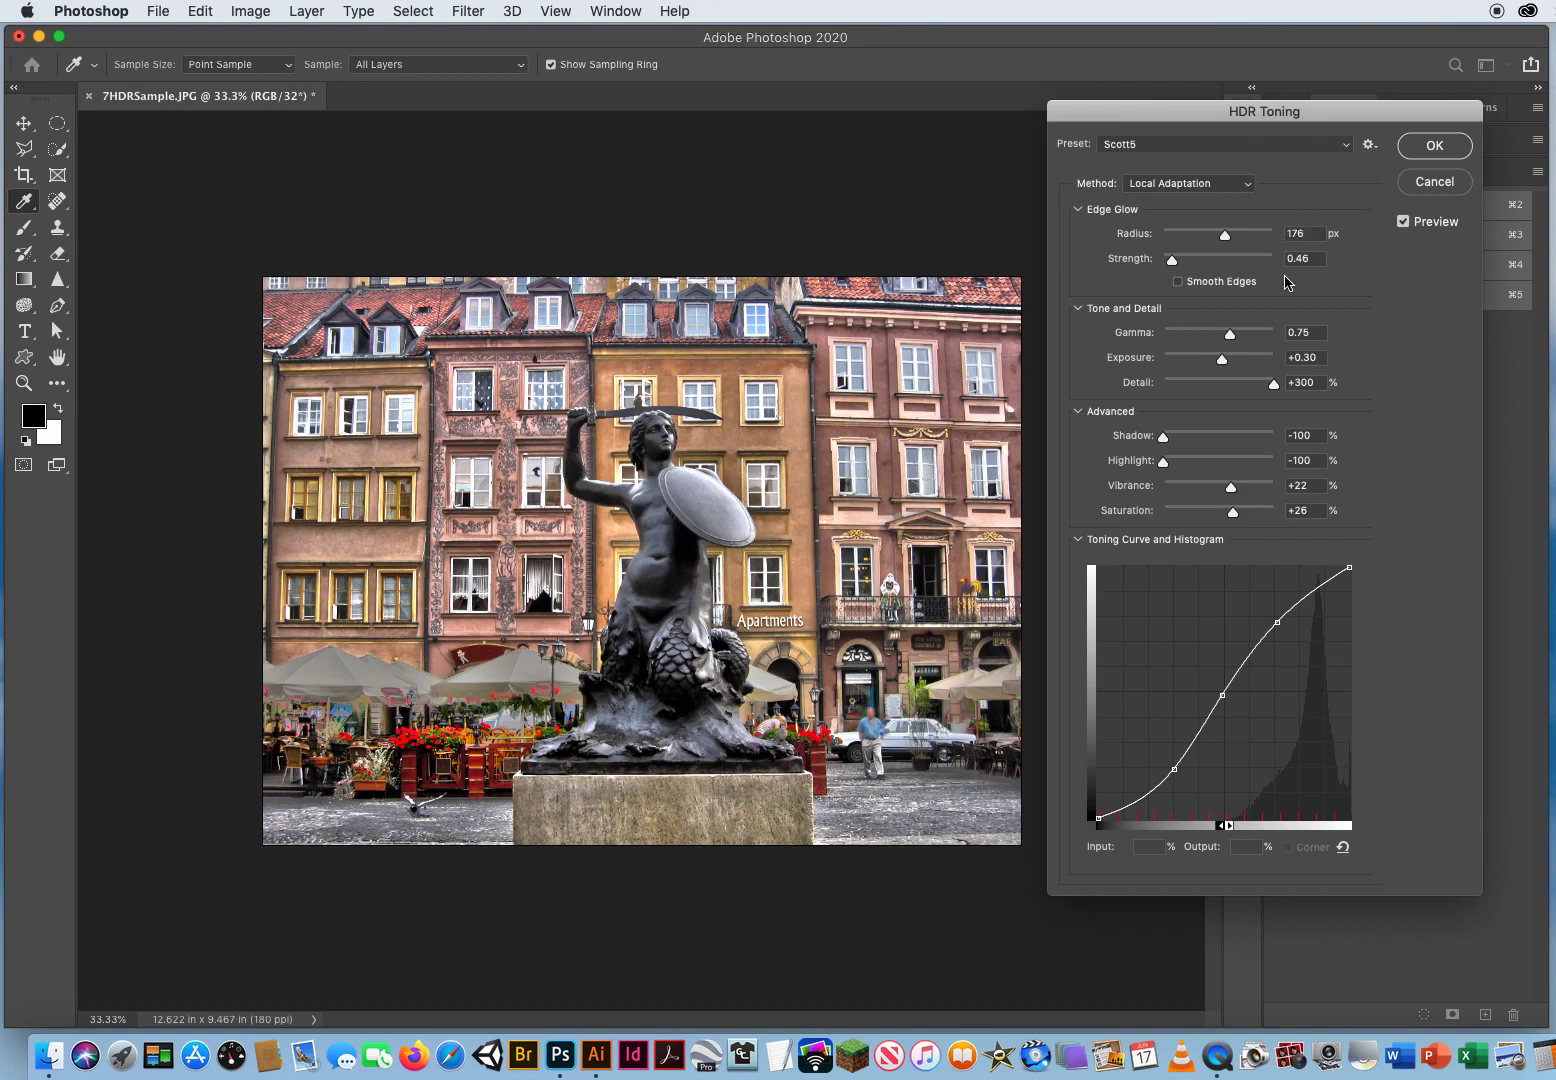
{"action": "mouse_move", "coordinate": [1225, 238]}
{"action": "left_mouse_down"}
{"action": "mouse_move", "coordinate": [1258, 242]}
{"action": "mouse_move", "coordinate": [1197, 241]}
{"action": "mouse_move", "coordinate": [1251, 248]}
{"action": "left_mouse_up"}
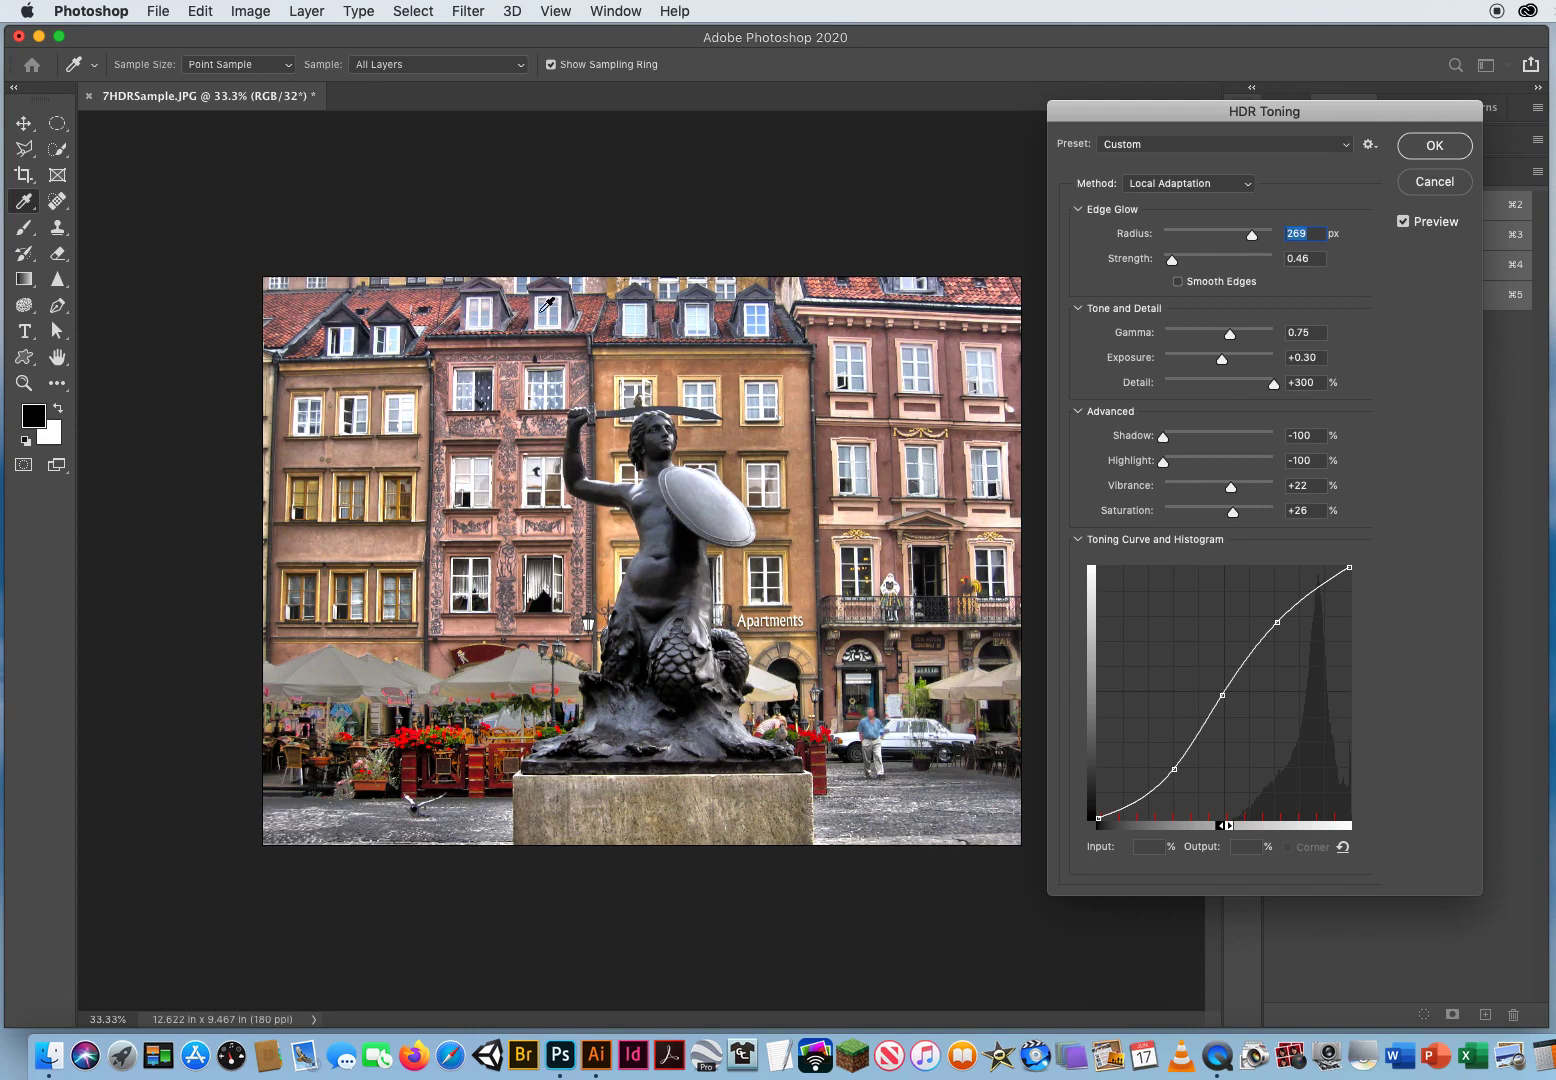
{"action": "left_click_drag", "start_coordinate": [1252, 240], "coordinate": [1214, 240]}
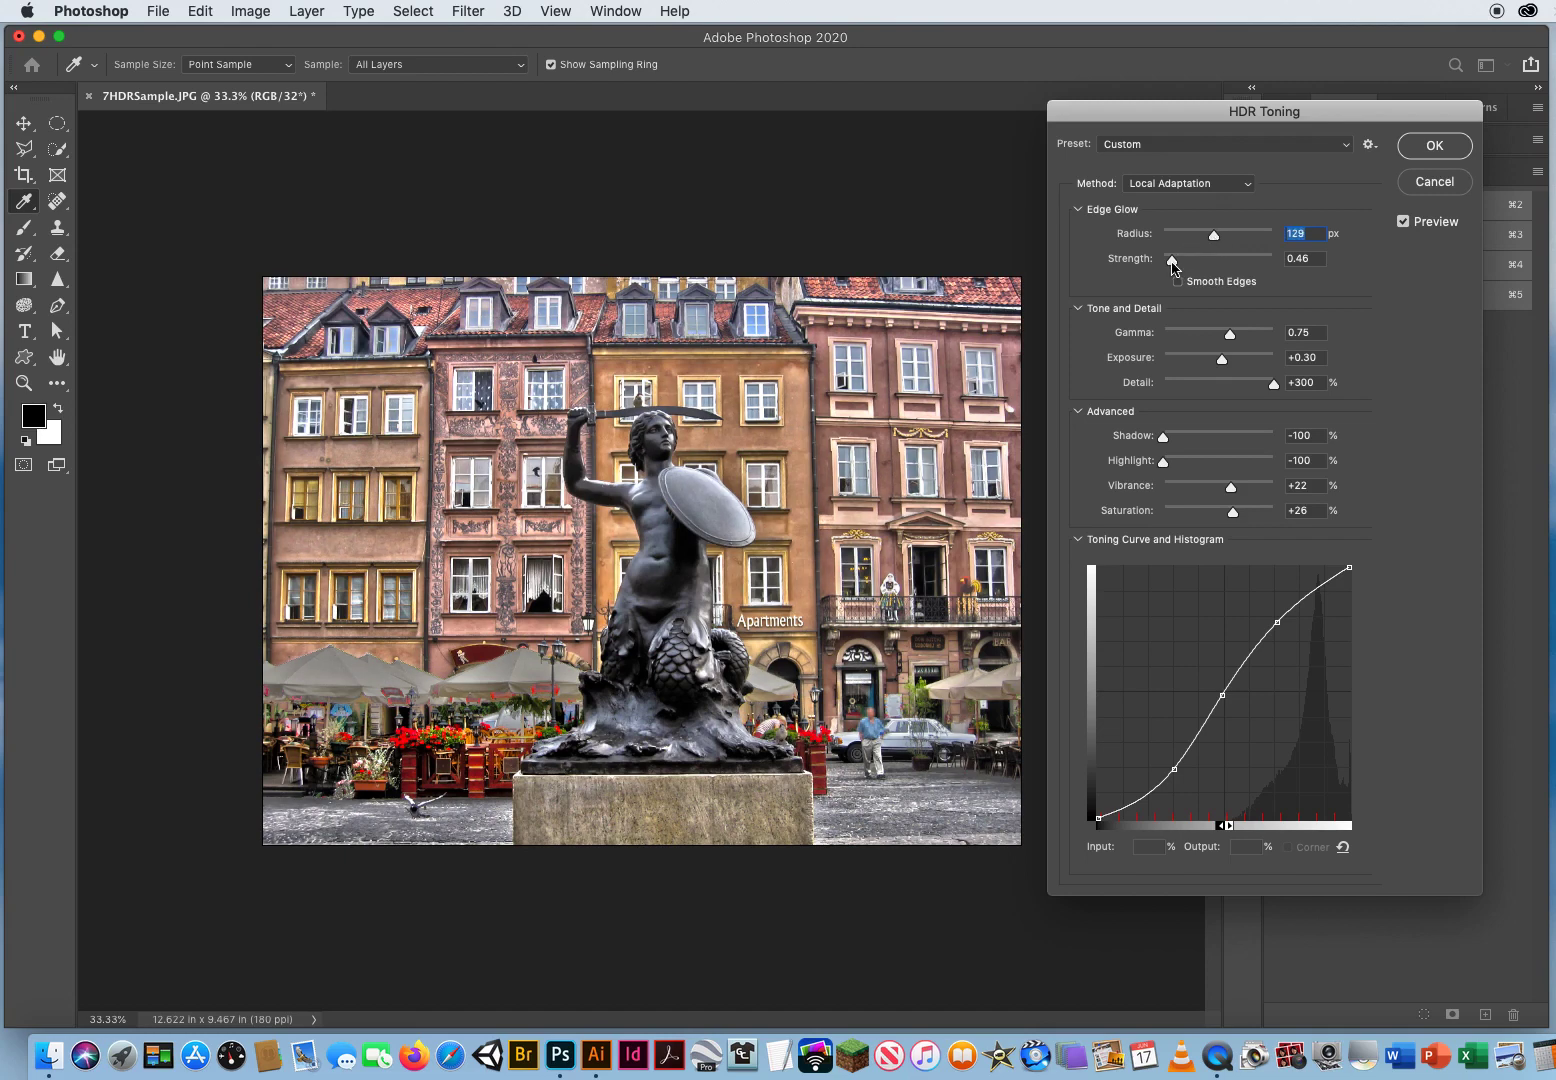
{"action": "left_click_drag", "start_coordinate": [1173, 263], "coordinate": [1205, 239]}
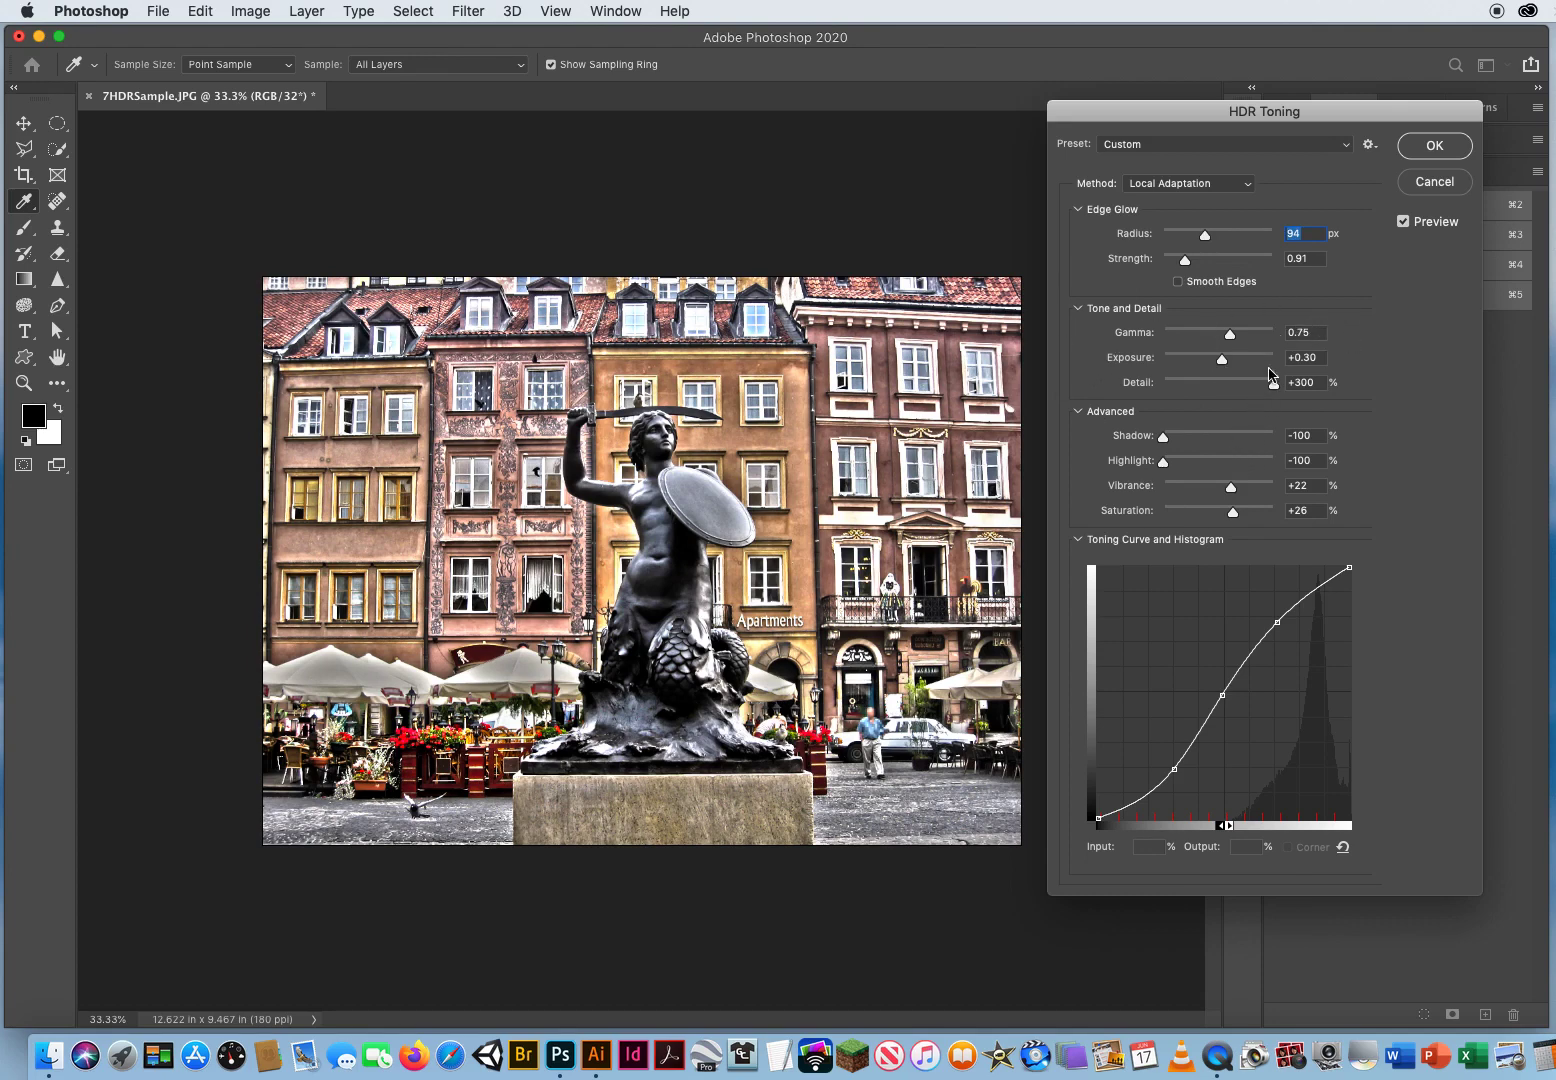
- Set the Tone and Detail values to Gamma 0.55, Exposure +0.41 and Detail +300%
{"action": "left_click", "coordinate": [1309, 333]}
{"action": "mouse_move", "coordinate": [1230, 337]}
{"action": "left_mouse_down"}
{"action": "mouse_move", "coordinate": [1213, 339]}
{"action": "mouse_move", "coordinate": [1241, 337]}
{"action": "left_mouse_up"}
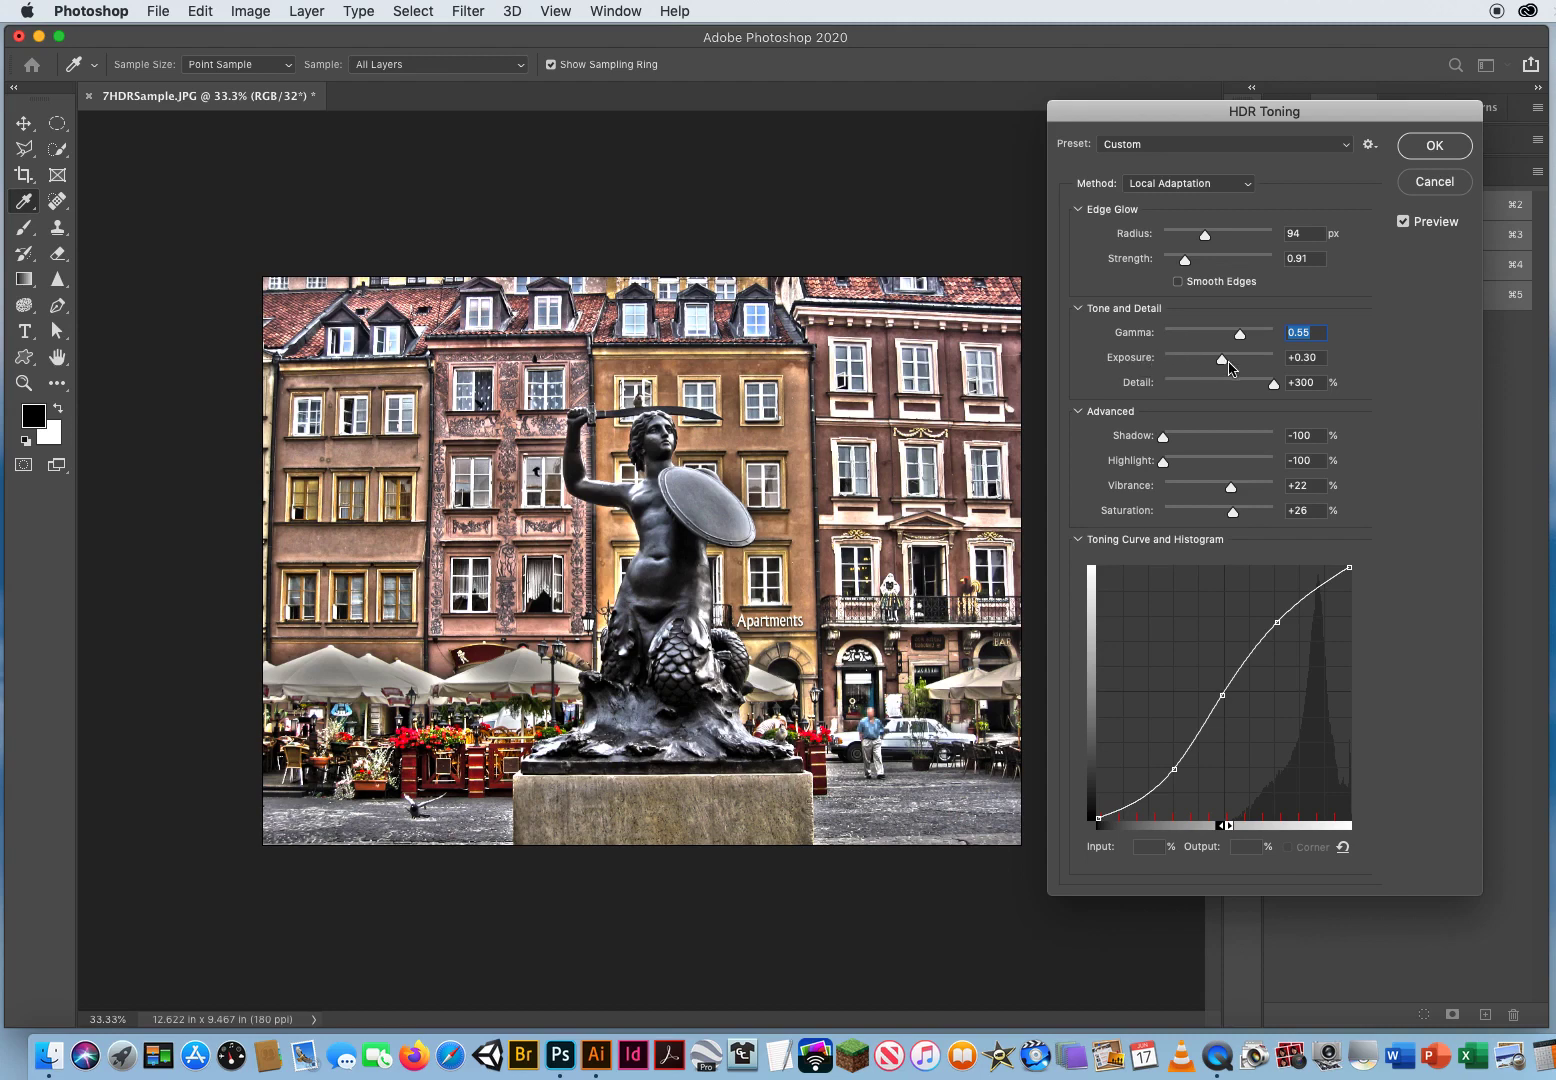
{"action": "mouse_move", "coordinate": [1222, 364]}
{"action": "left_mouse_down"}
{"action": "mouse_move", "coordinate": [1201, 365]}
{"action": "mouse_move", "coordinate": [1261, 366]}
{"action": "mouse_move", "coordinate": [1222, 363]}
{"action": "left_mouse_up"}
{"action": "mouse_move", "coordinate": [1275, 384]}
{"action": "left_mouse_down"}
{"action": "mouse_move", "coordinate": [1099, 386]}
{"action": "mouse_move", "coordinate": [1284, 391]}
{"action": "left_mouse_up"}
- Set Shadow to +44% and Highlight to -17%, checking the statue base and café umbrellas at 100% magnification
{"action": "key", "text": "super+equal"}
{"action": "key", "text": "super+equal"}
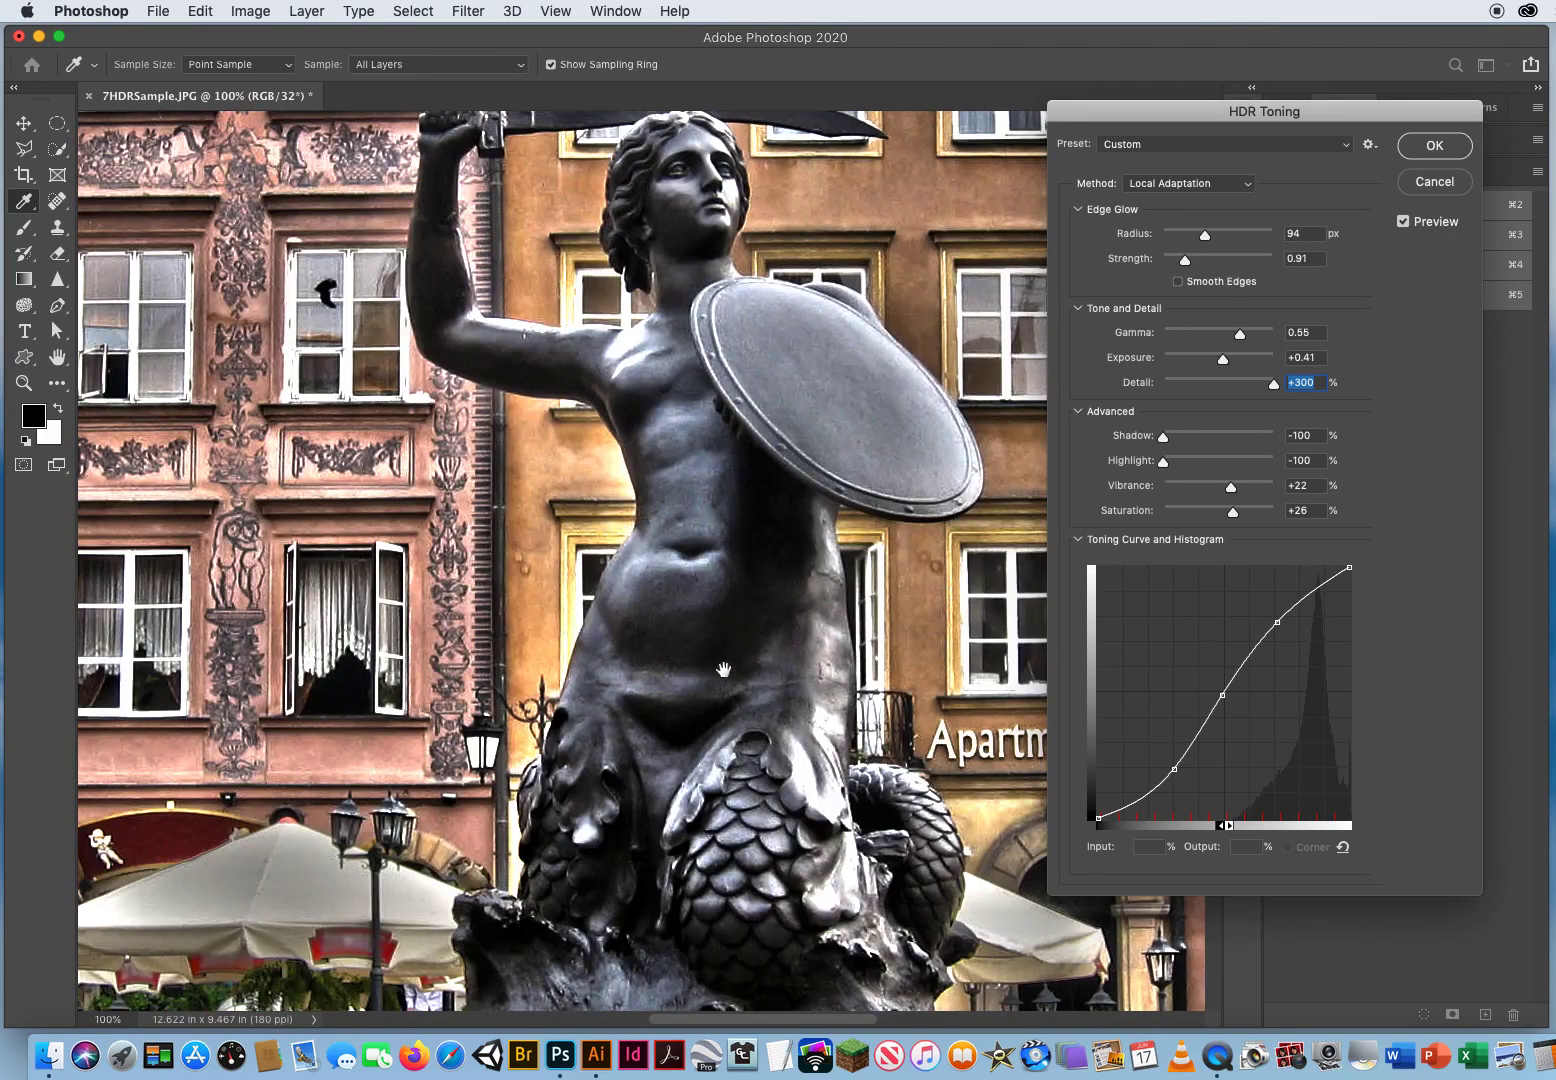
{"action": "key", "text": "super+equal"}
{"action": "scroll", "coordinate": [594, 469], "scroll_direction": "down", "scroll_amount": 3}
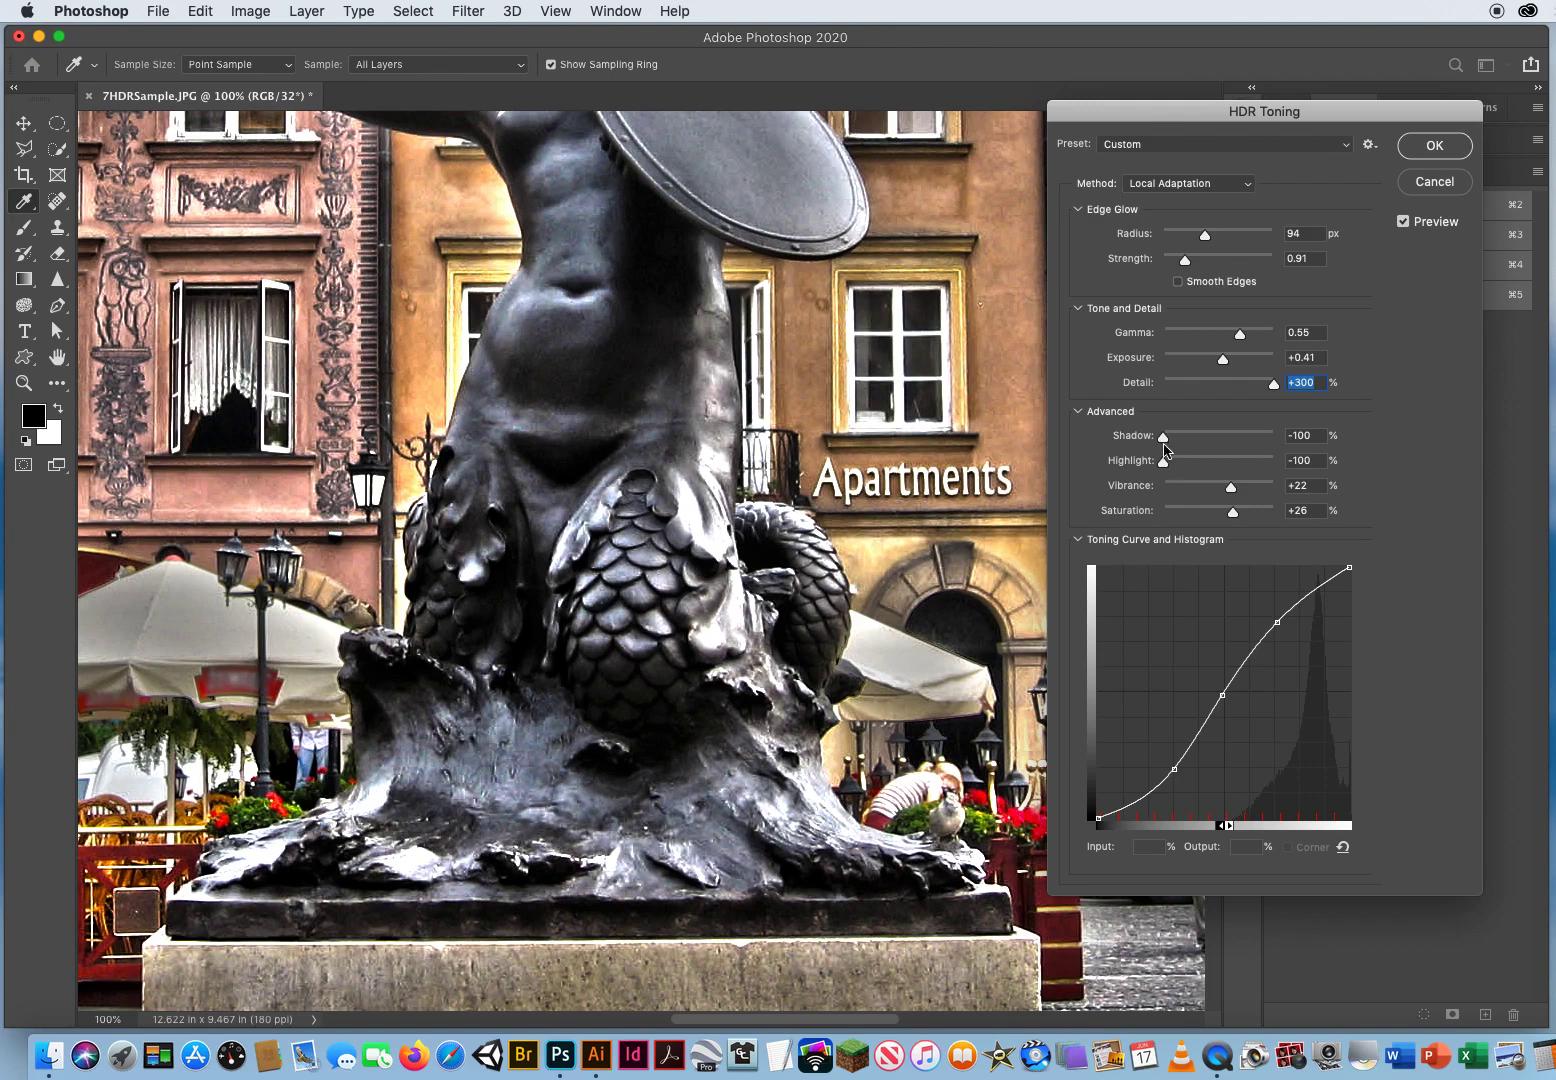
{"action": "left_click_drag", "start_coordinate": [1162, 440], "coordinate": [1230, 444]}
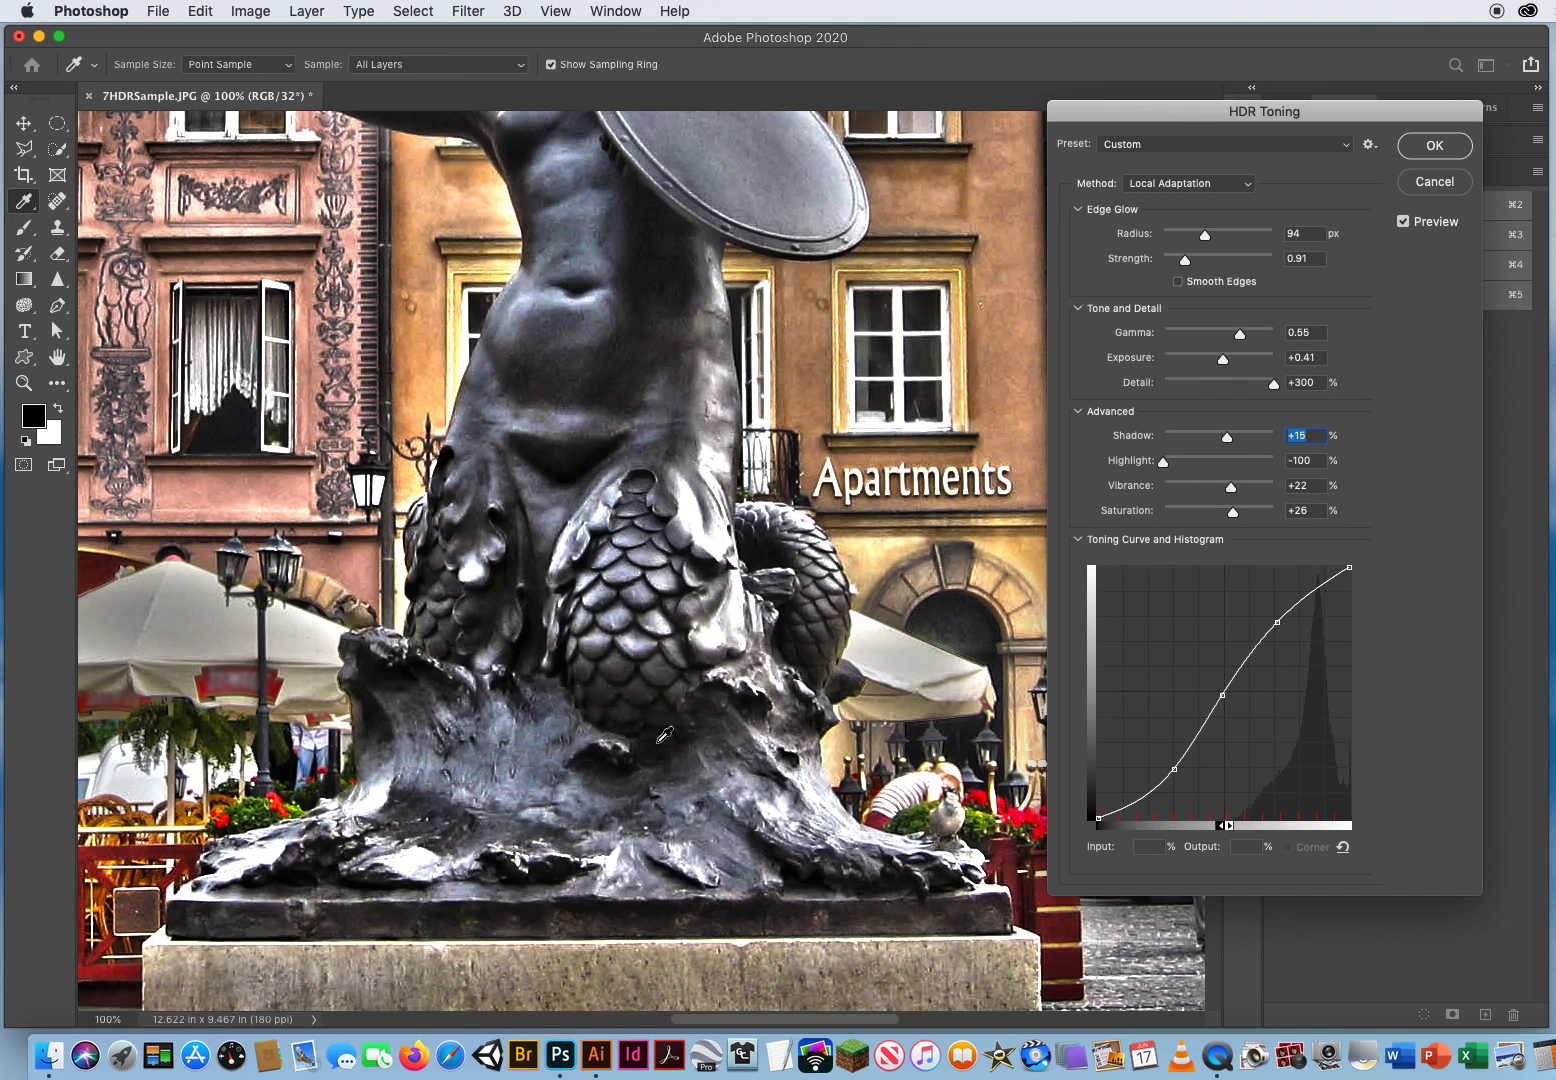
{"action": "left_click_drag", "start_coordinate": [258, 668], "coordinate": [851, 596]}
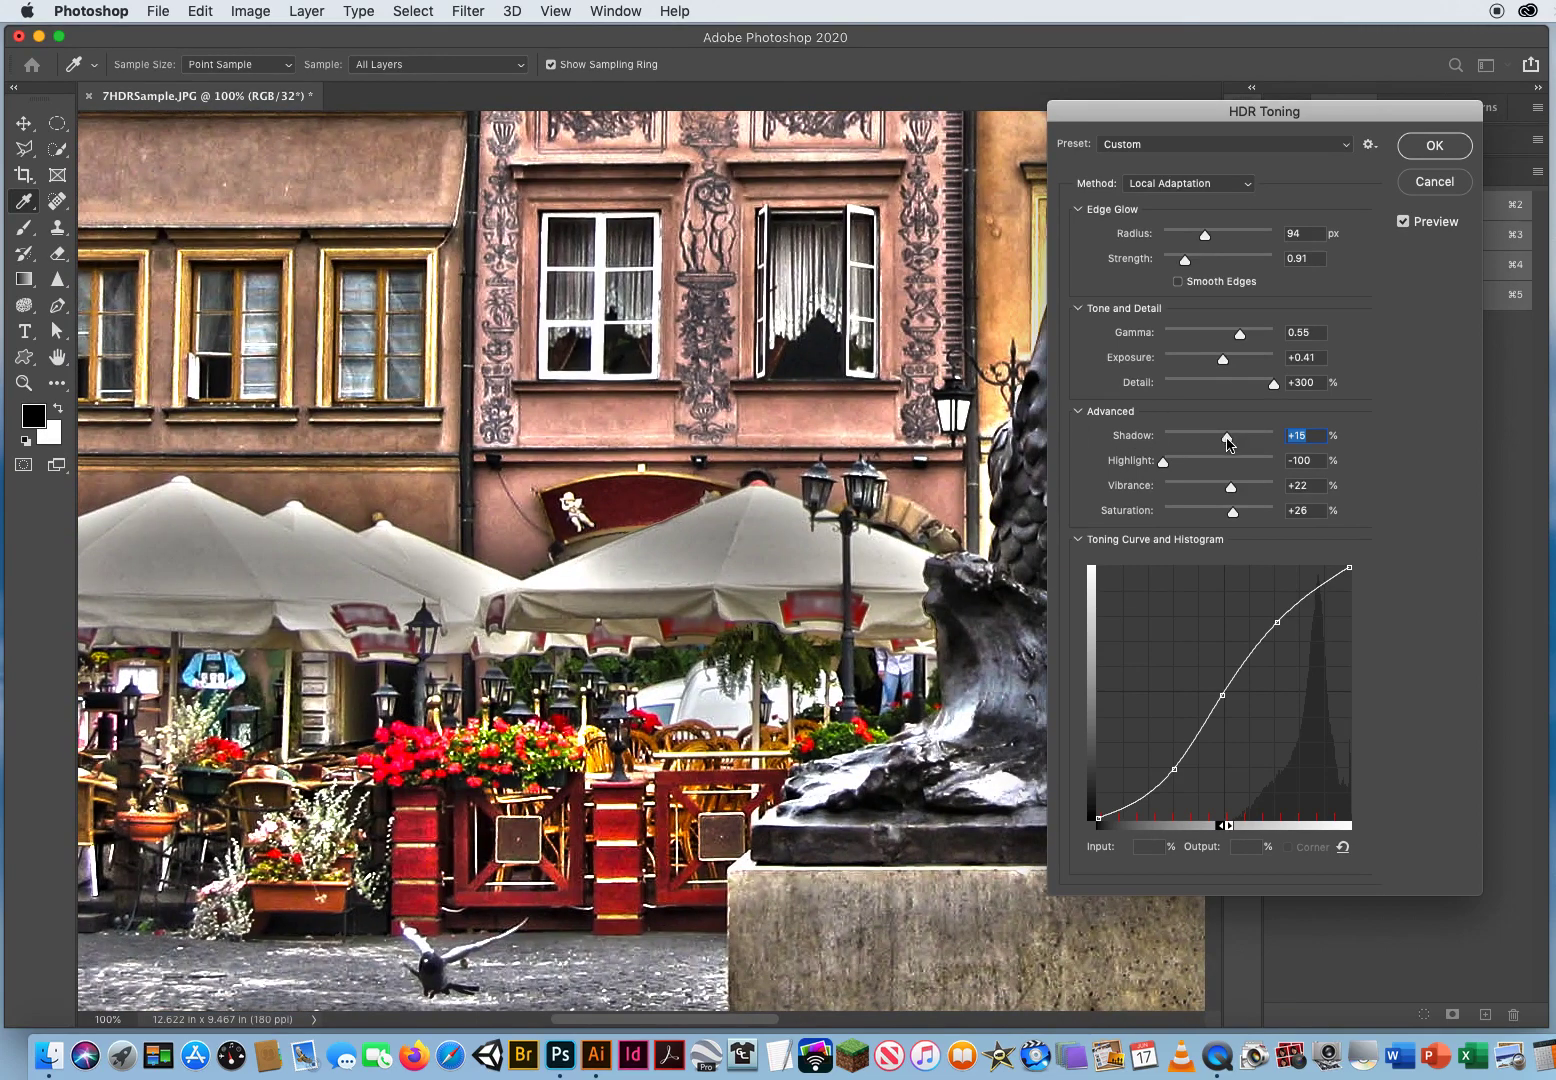
{"action": "mouse_move", "coordinate": [1228, 443]}
{"action": "left_mouse_down"}
{"action": "mouse_move", "coordinate": [1258, 443]}
{"action": "mouse_move", "coordinate": [1178, 463]}
{"action": "mouse_move", "coordinate": [1210, 468]}
{"action": "left_mouse_up"}
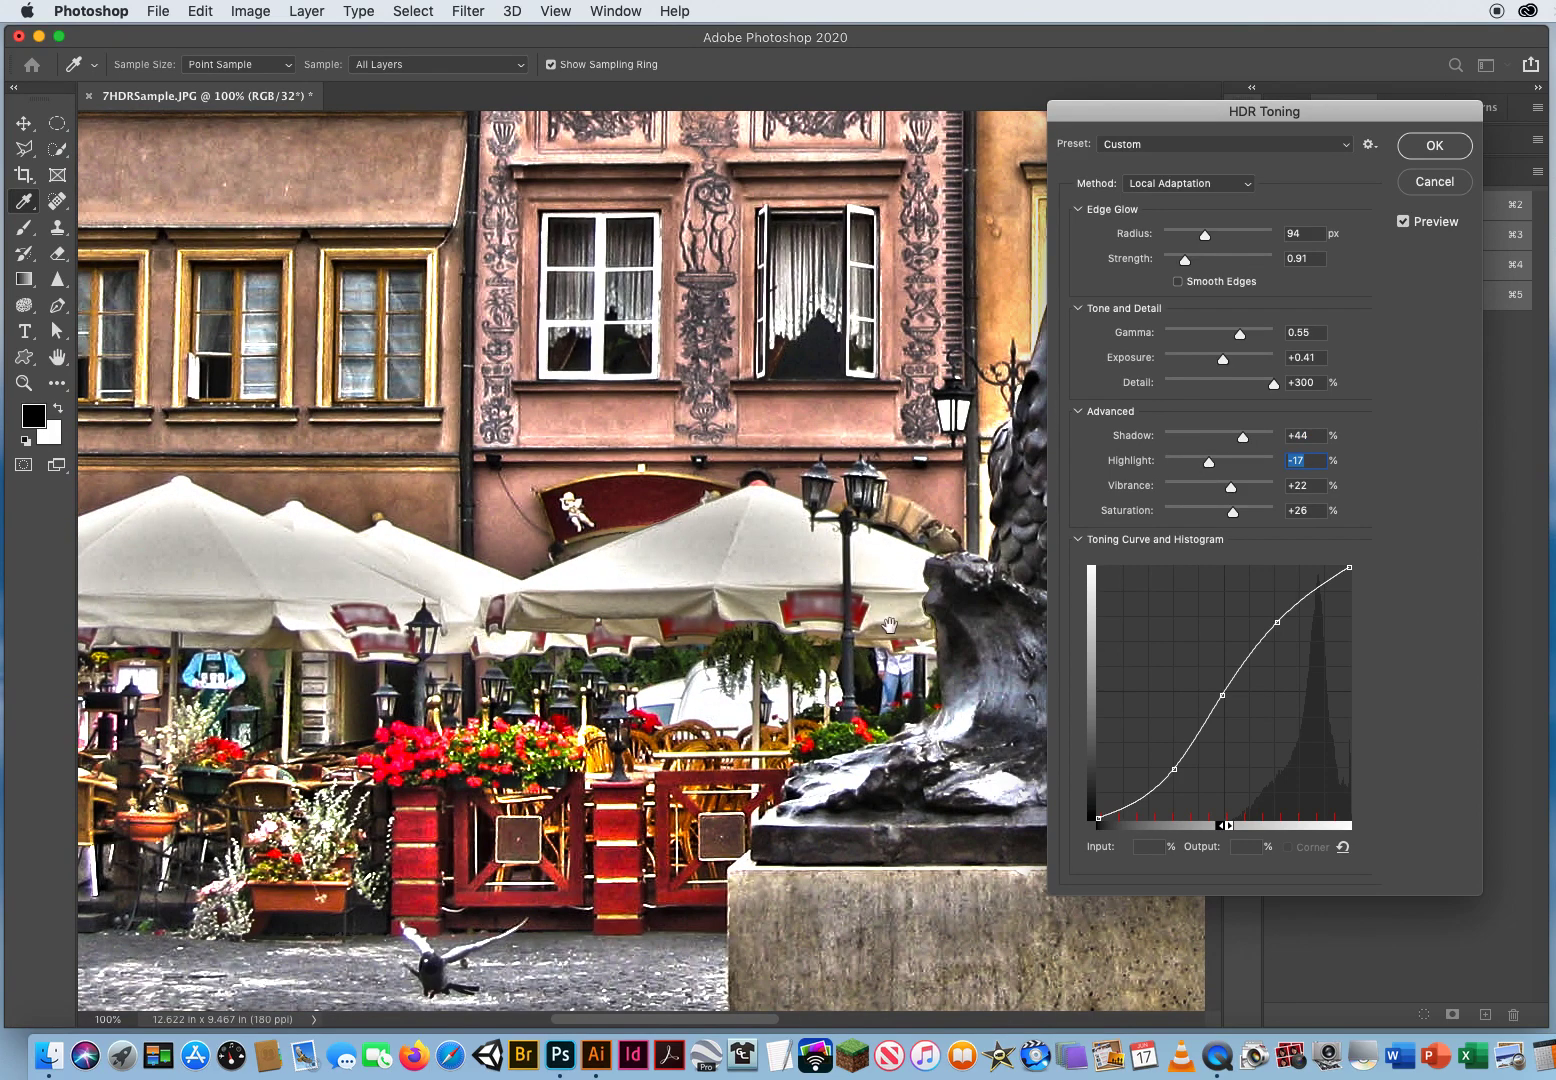
{"action": "left_click_drag", "start_coordinate": [889, 626], "coordinate": [220, 637]}
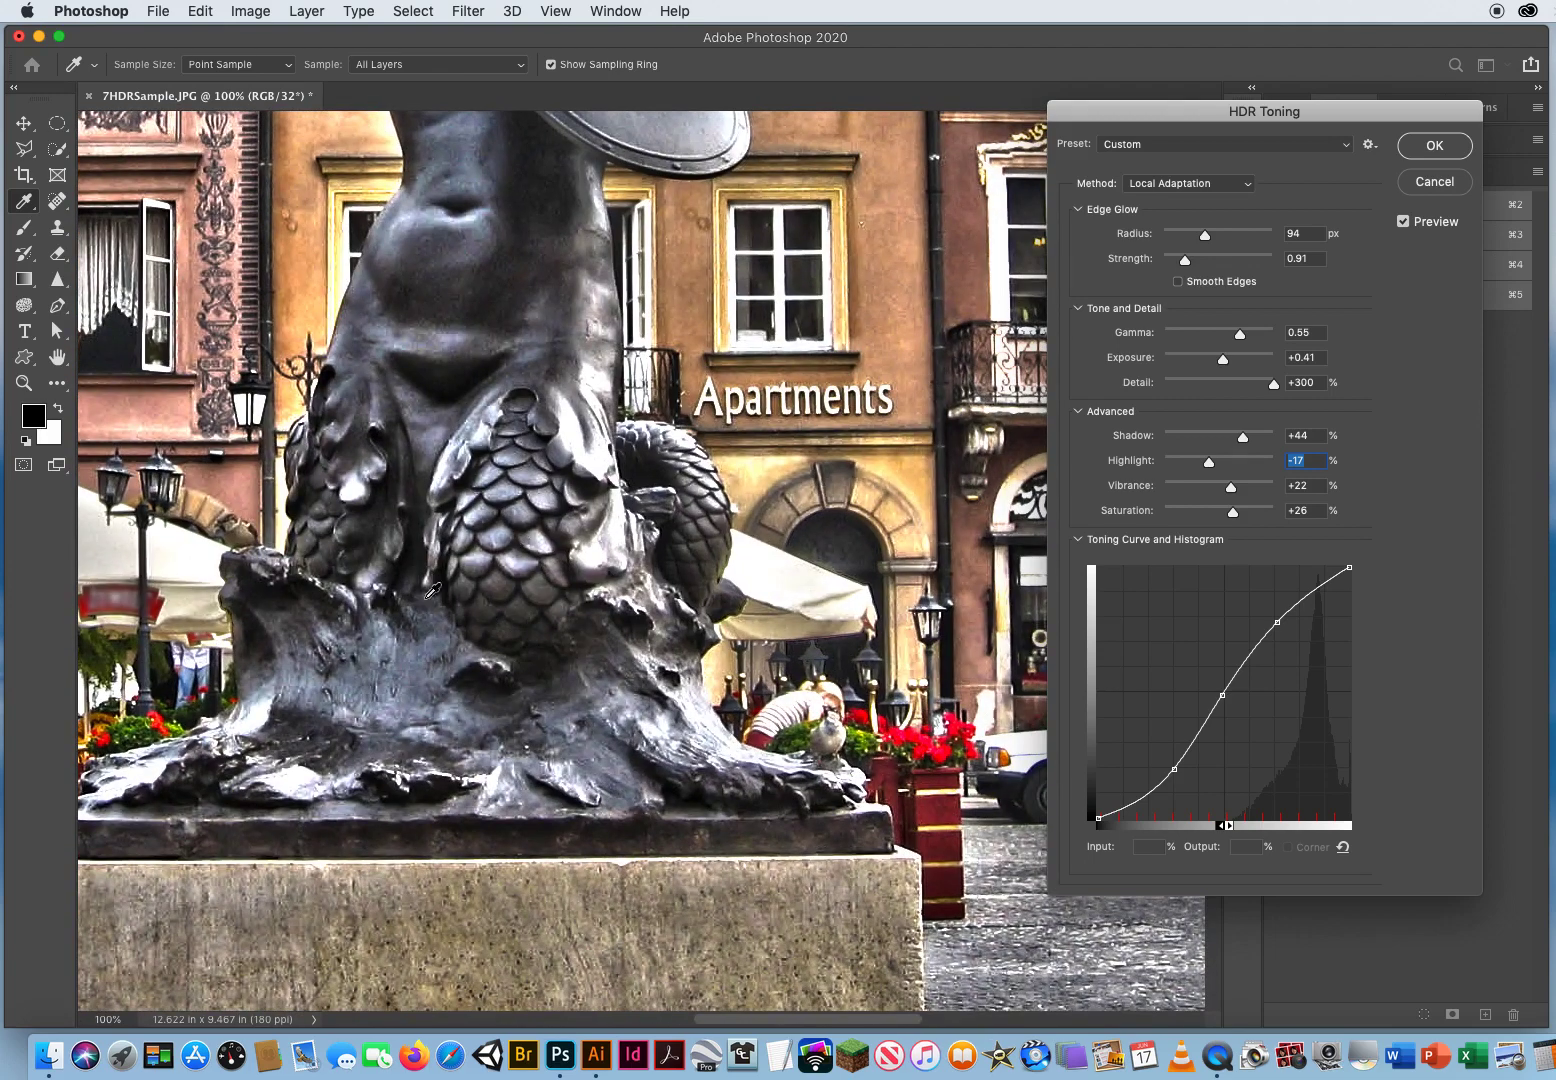
{"action": "scroll", "coordinate": [568, 530], "scroll_direction": "down", "scroll_amount": 3}
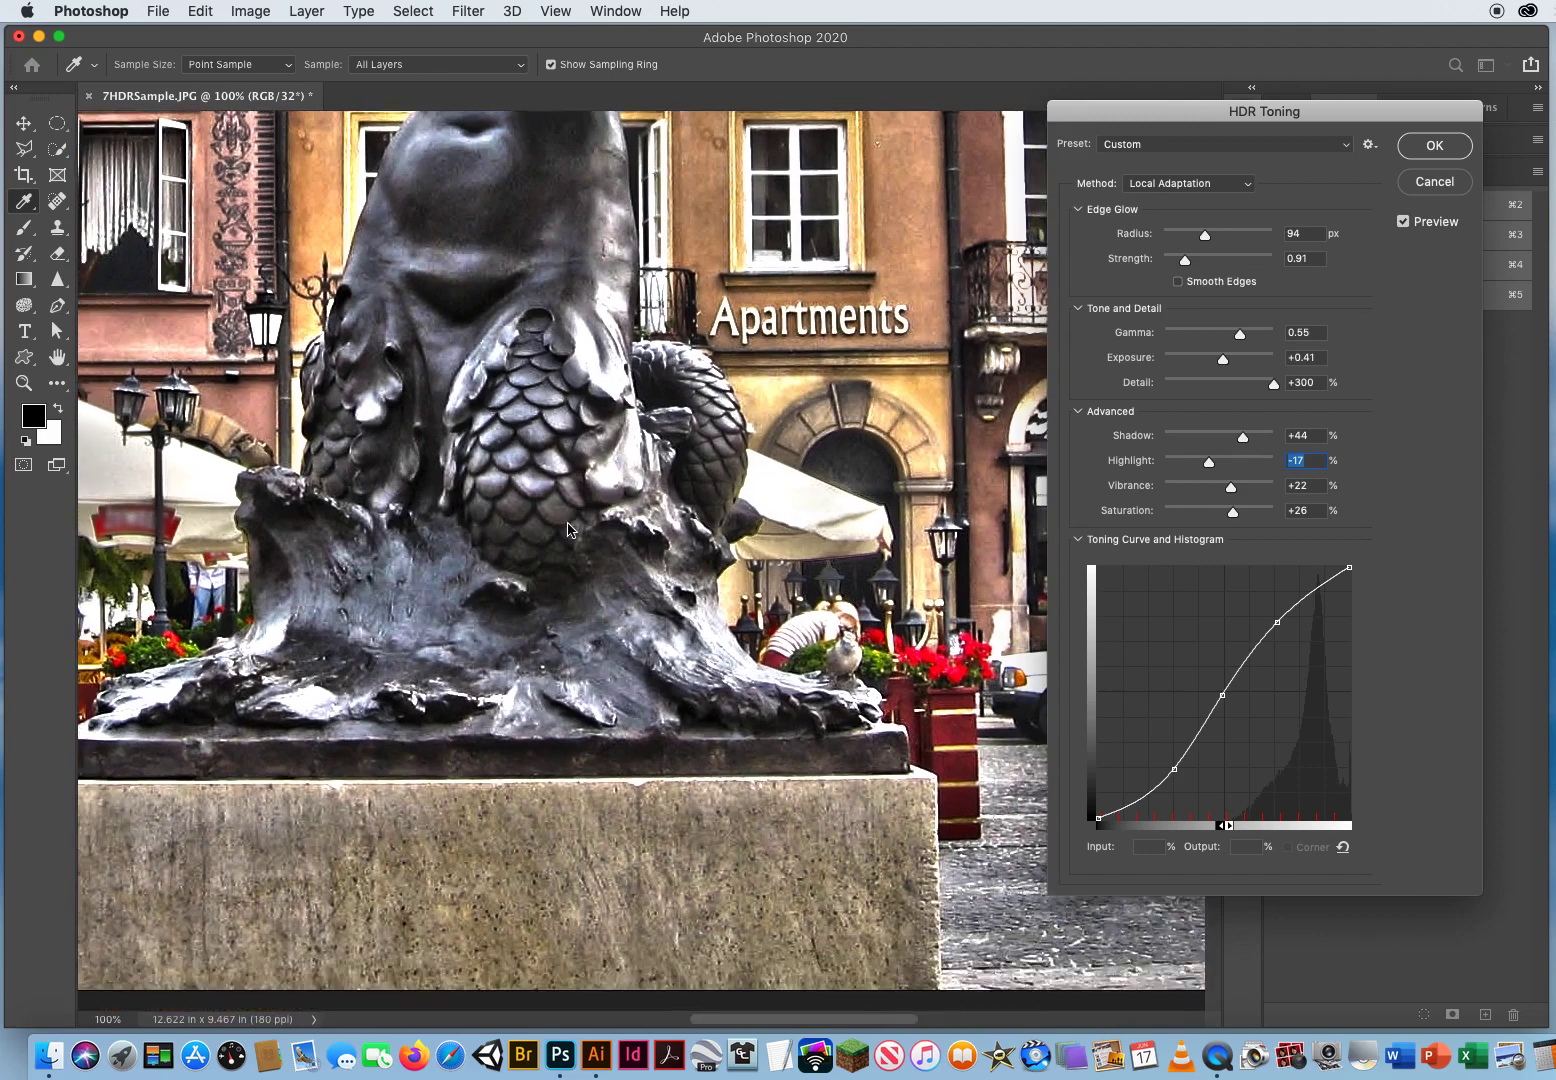
{"action": "scroll", "coordinate": [568, 530], "scroll_direction": "down", "scroll_amount": 5}
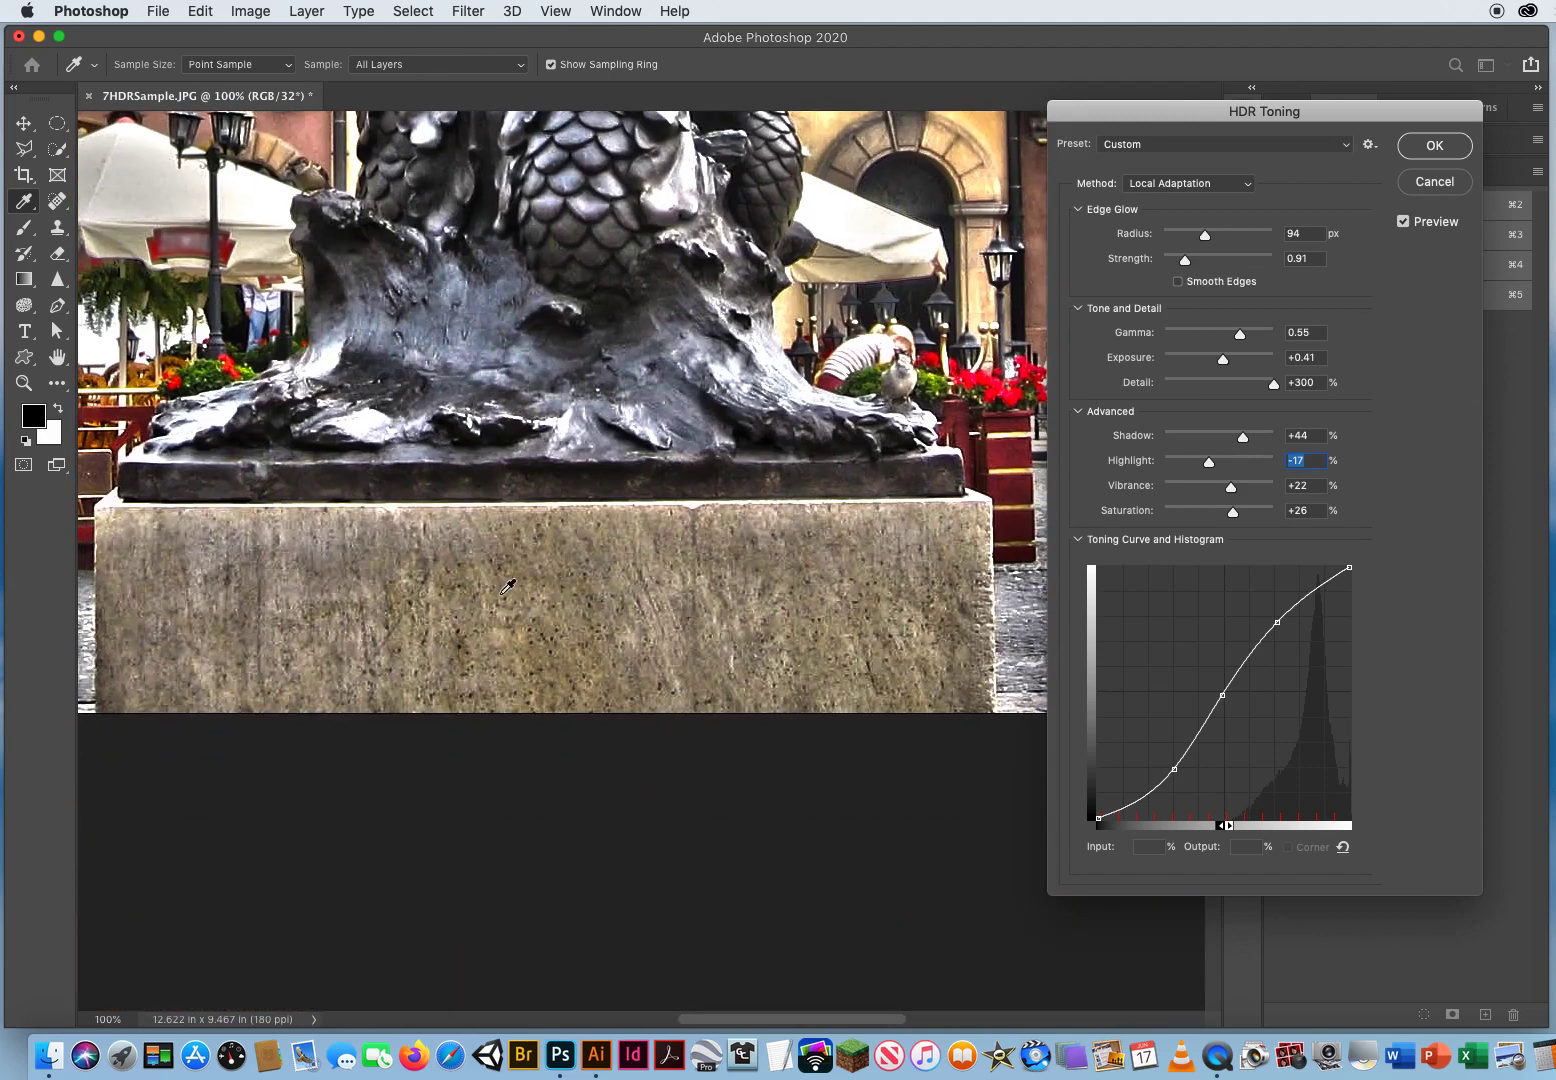
{"action": "scroll", "coordinate": [640, 602], "scroll_direction": "left", "scroll_amount": 3}
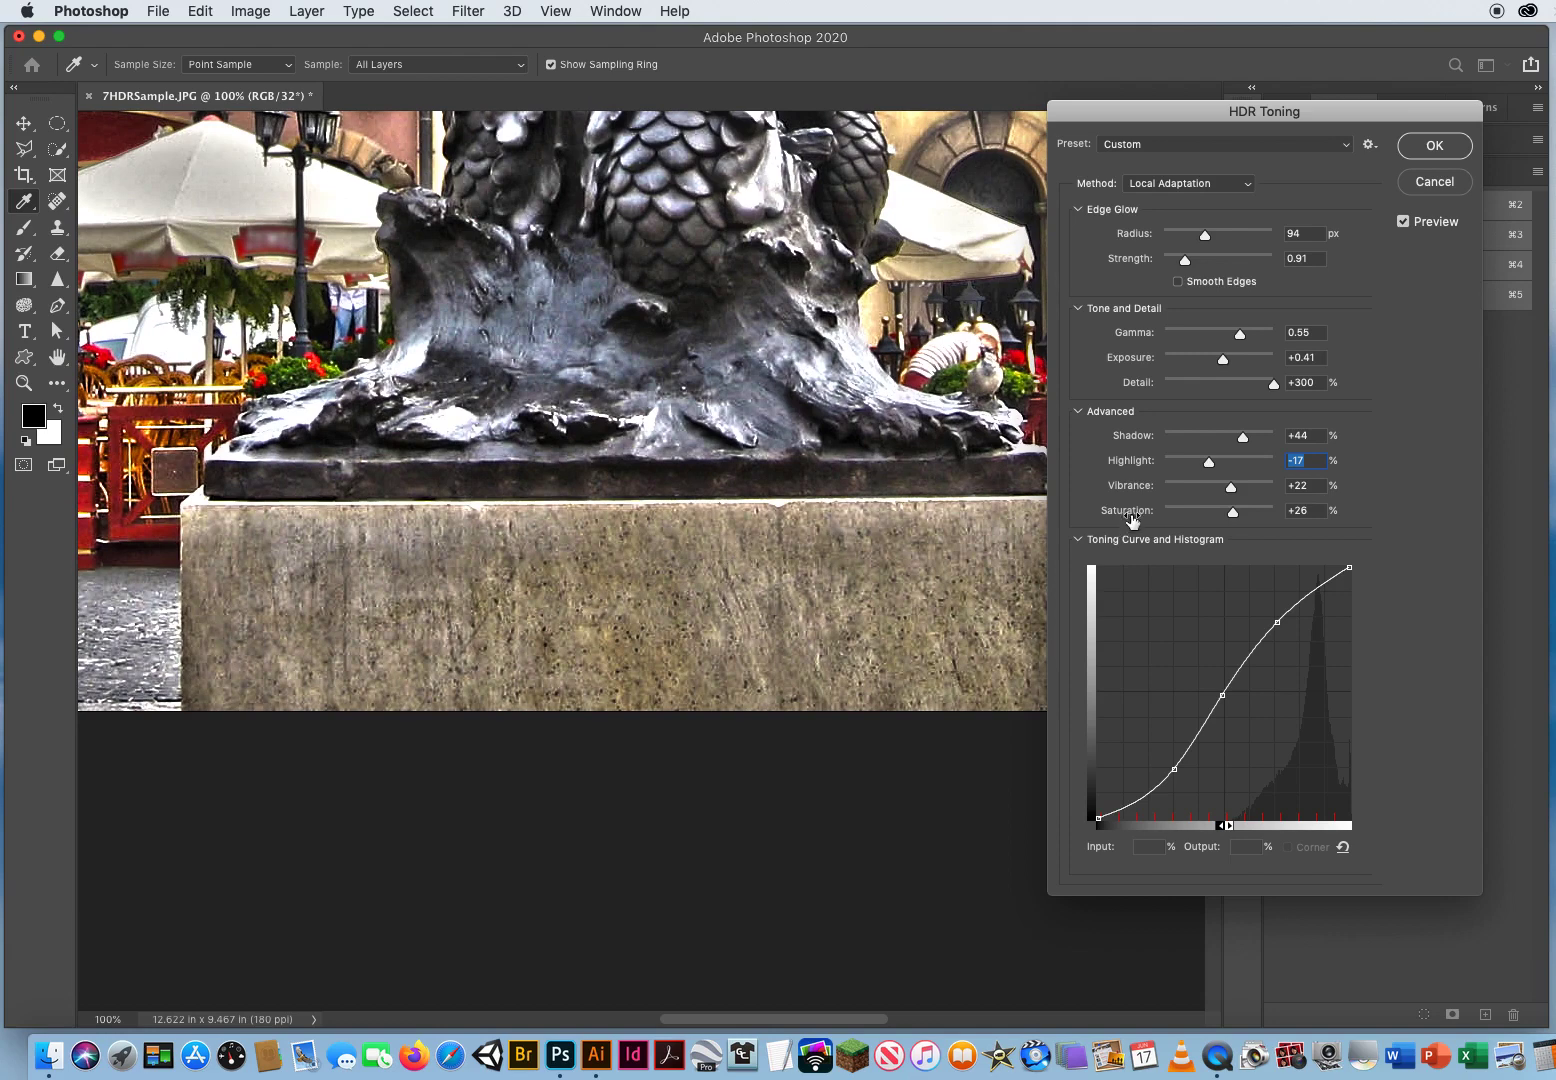
- Compare the toned statue base and umbrellas with the original at 100% magnification by switching the preview off and on
{"action": "scroll", "coordinate": [782, 535], "scroll_direction": "right", "scroll_amount": 2}
{"action": "scroll", "coordinate": [782, 535], "scroll_direction": "up", "scroll_amount": 1}
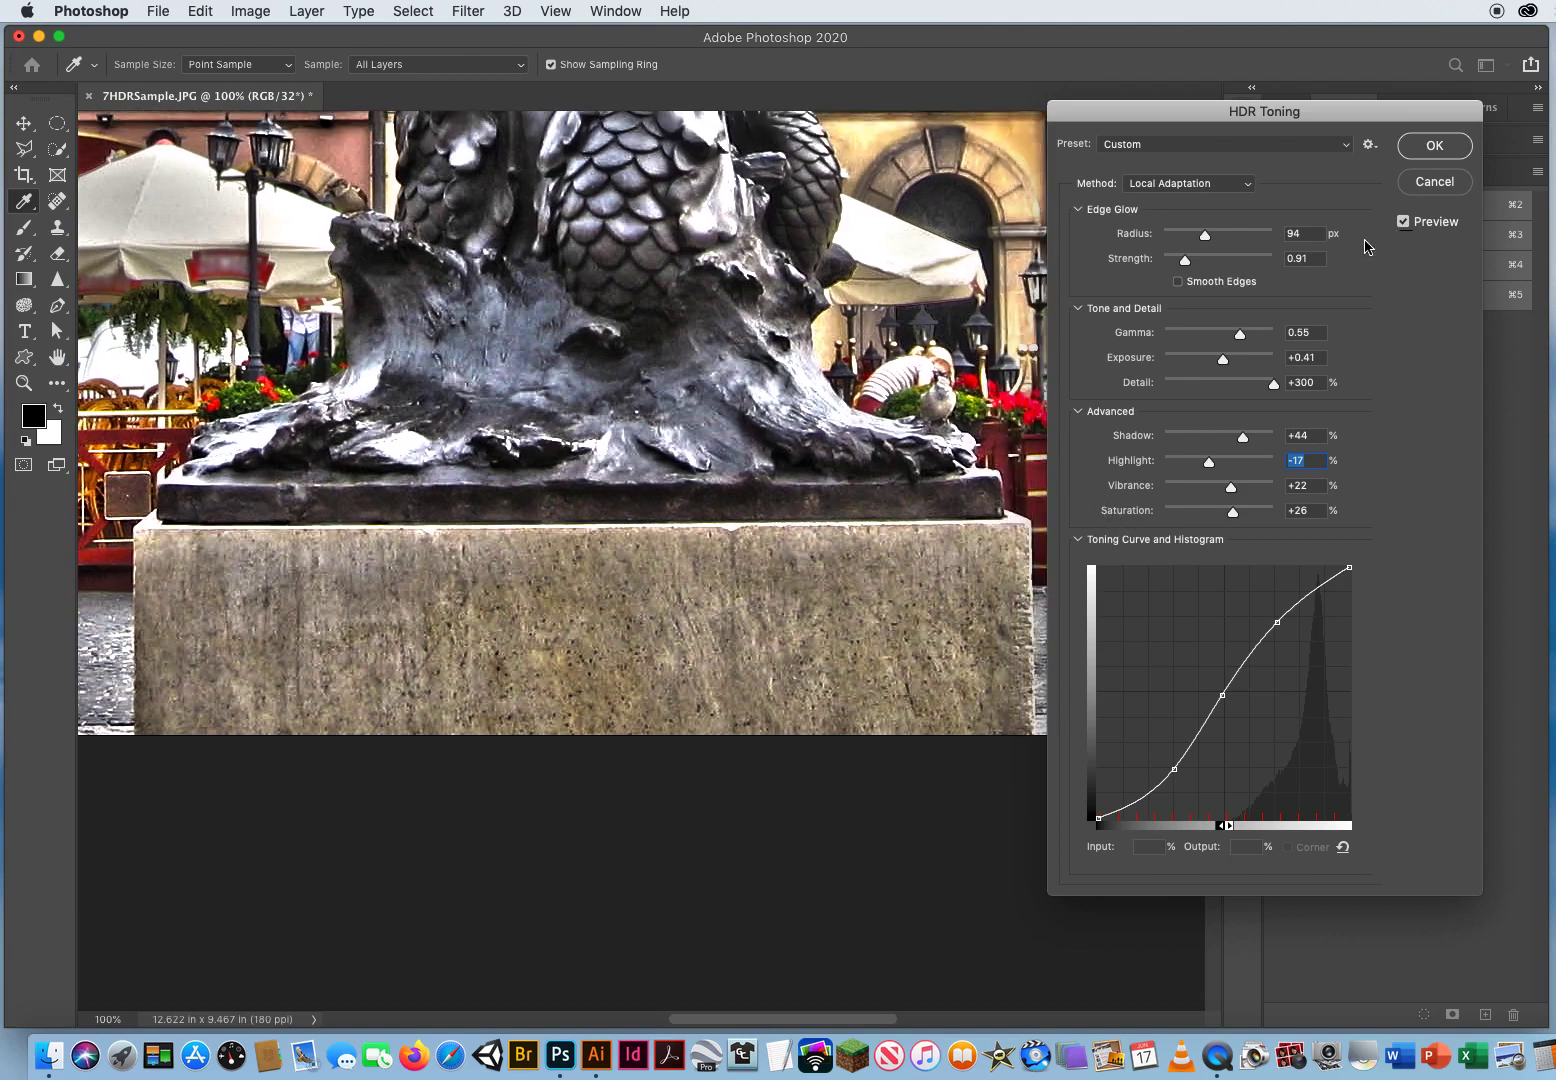
{"action": "left_click", "coordinate": [1403, 222]}
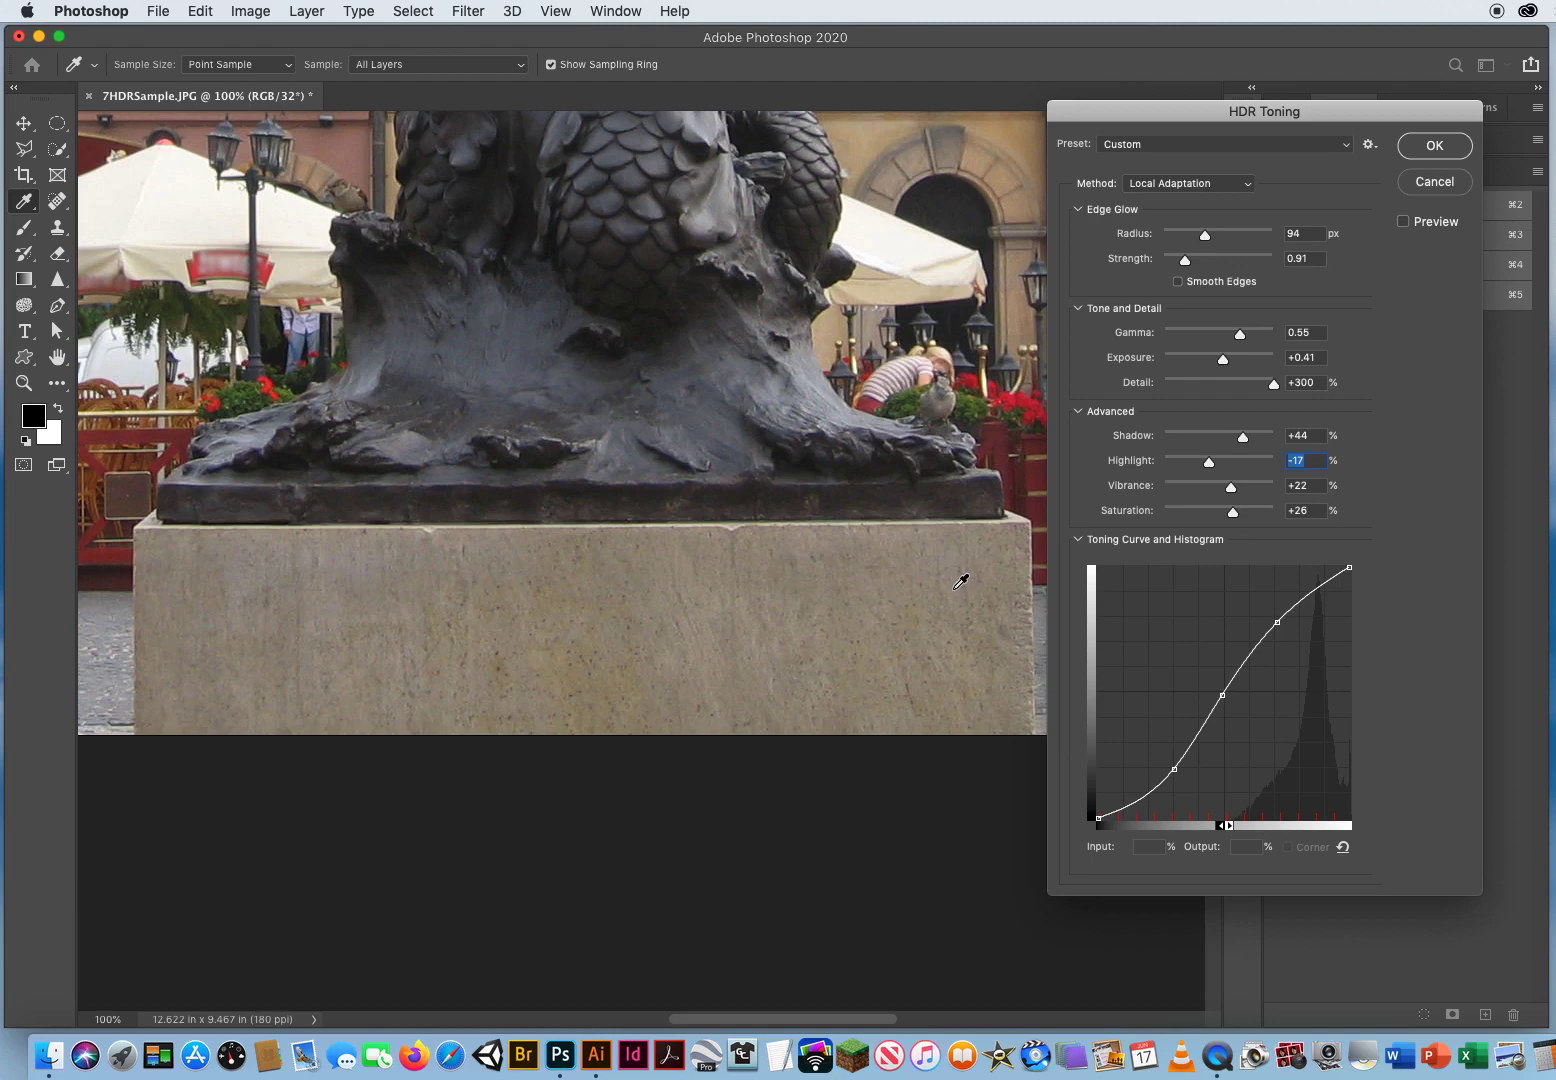
{"action": "left_click", "coordinate": [1403, 222]}
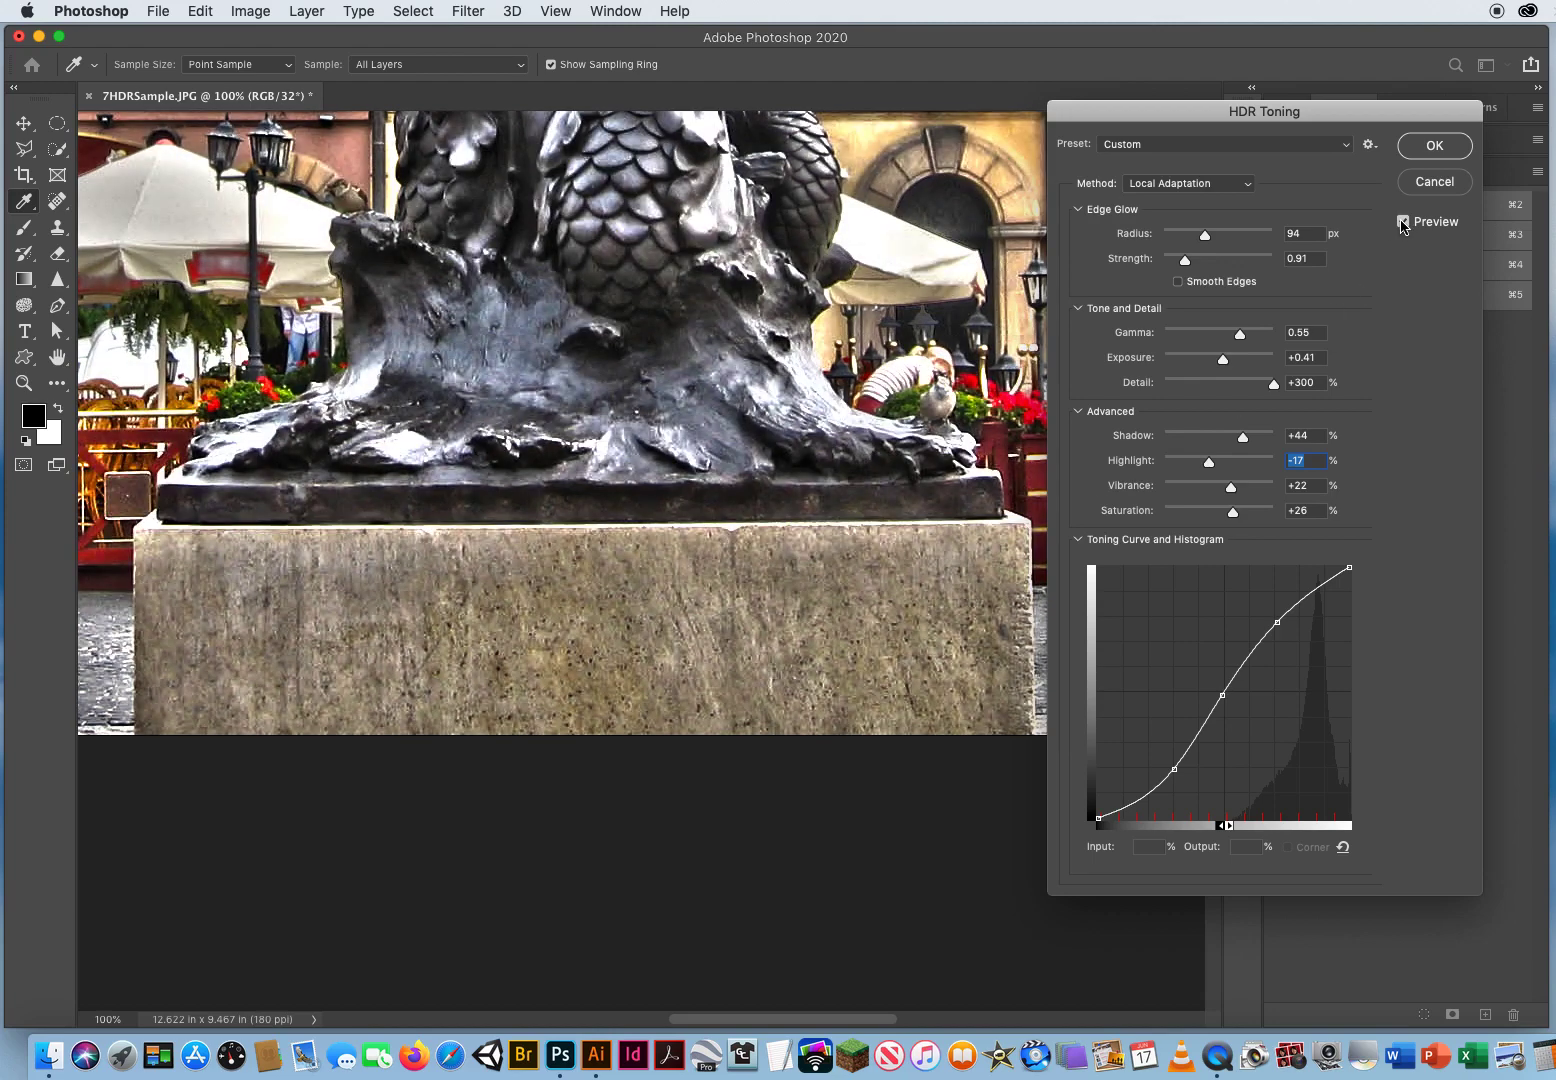
{"action": "left_click", "coordinate": [1403, 222]}
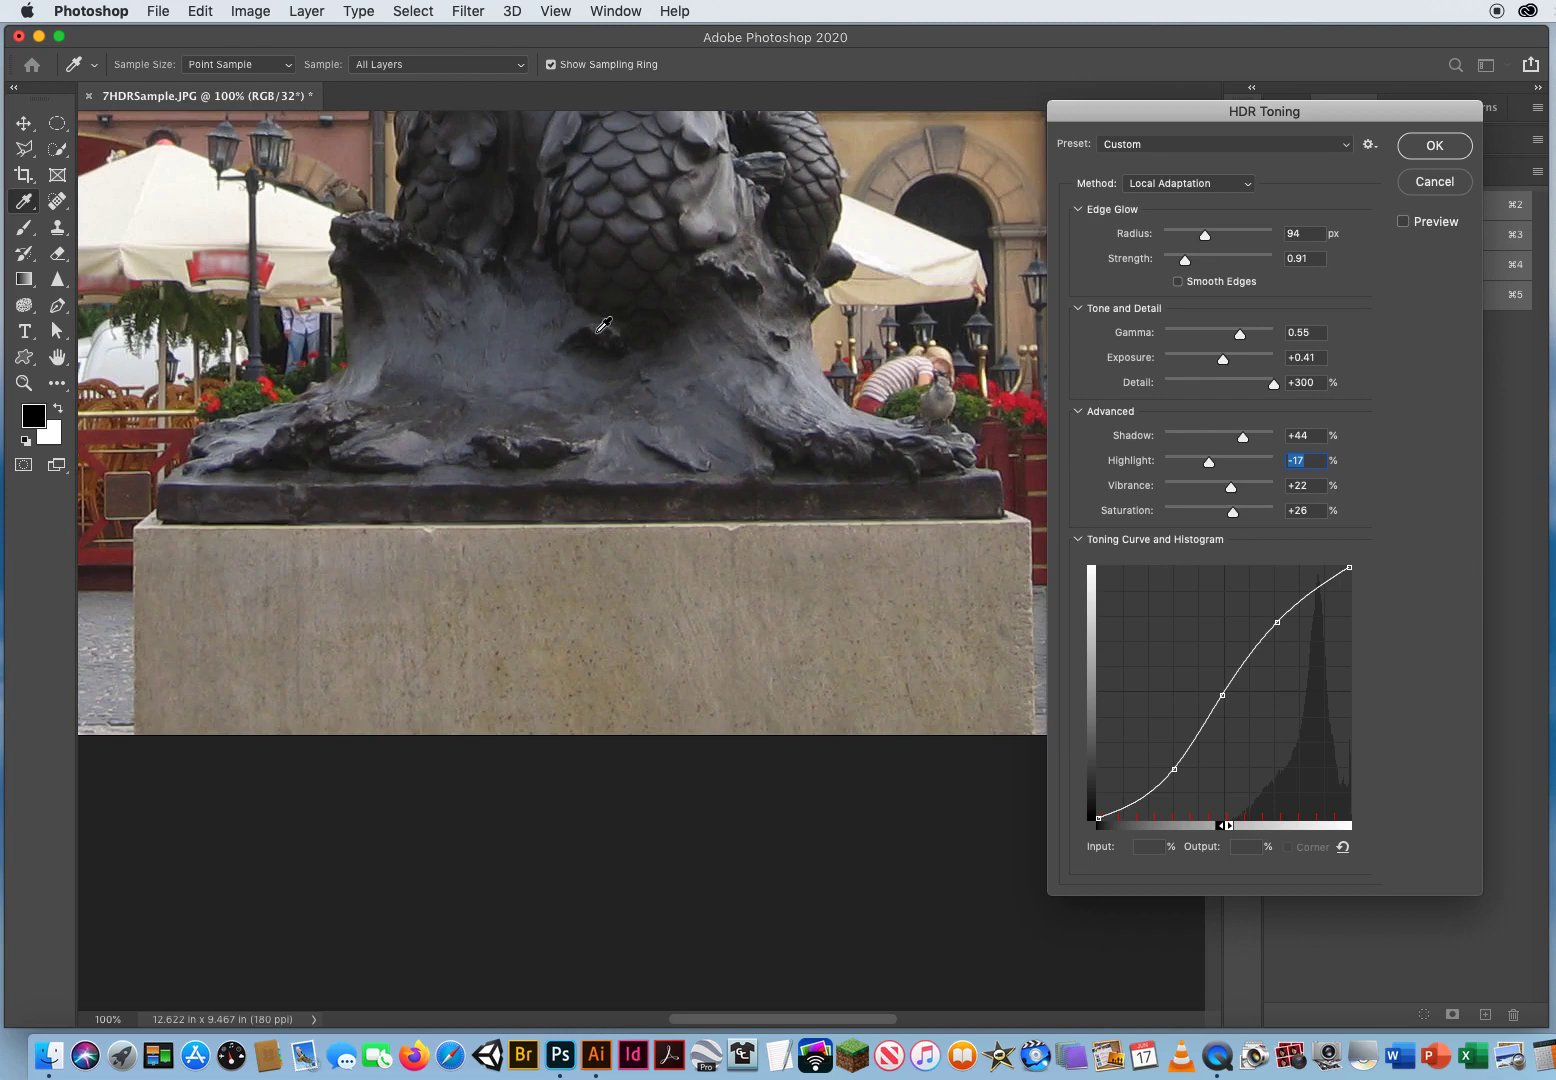
{"action": "left_click", "coordinate": [1403, 222]}
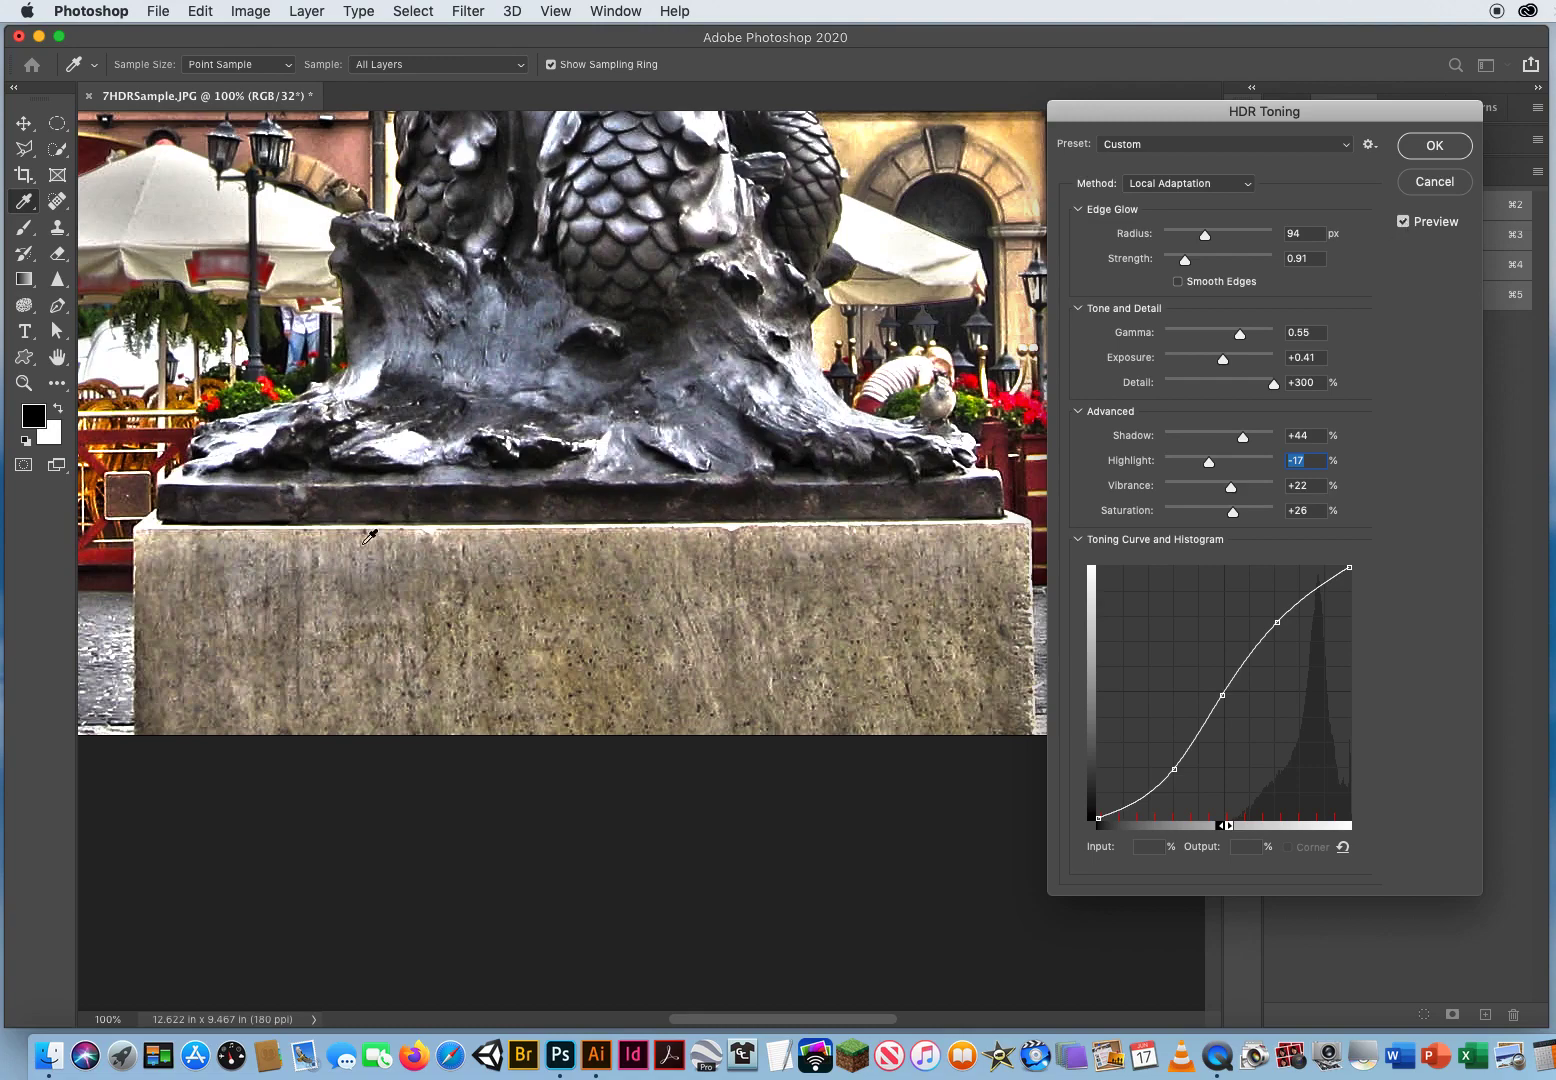
- Compare the toned cobblestones, white car and café chairs with the original by toggling the preview several times
{"action": "scroll", "coordinate": [833, 527], "scroll_direction": "right", "scroll_amount": 10}
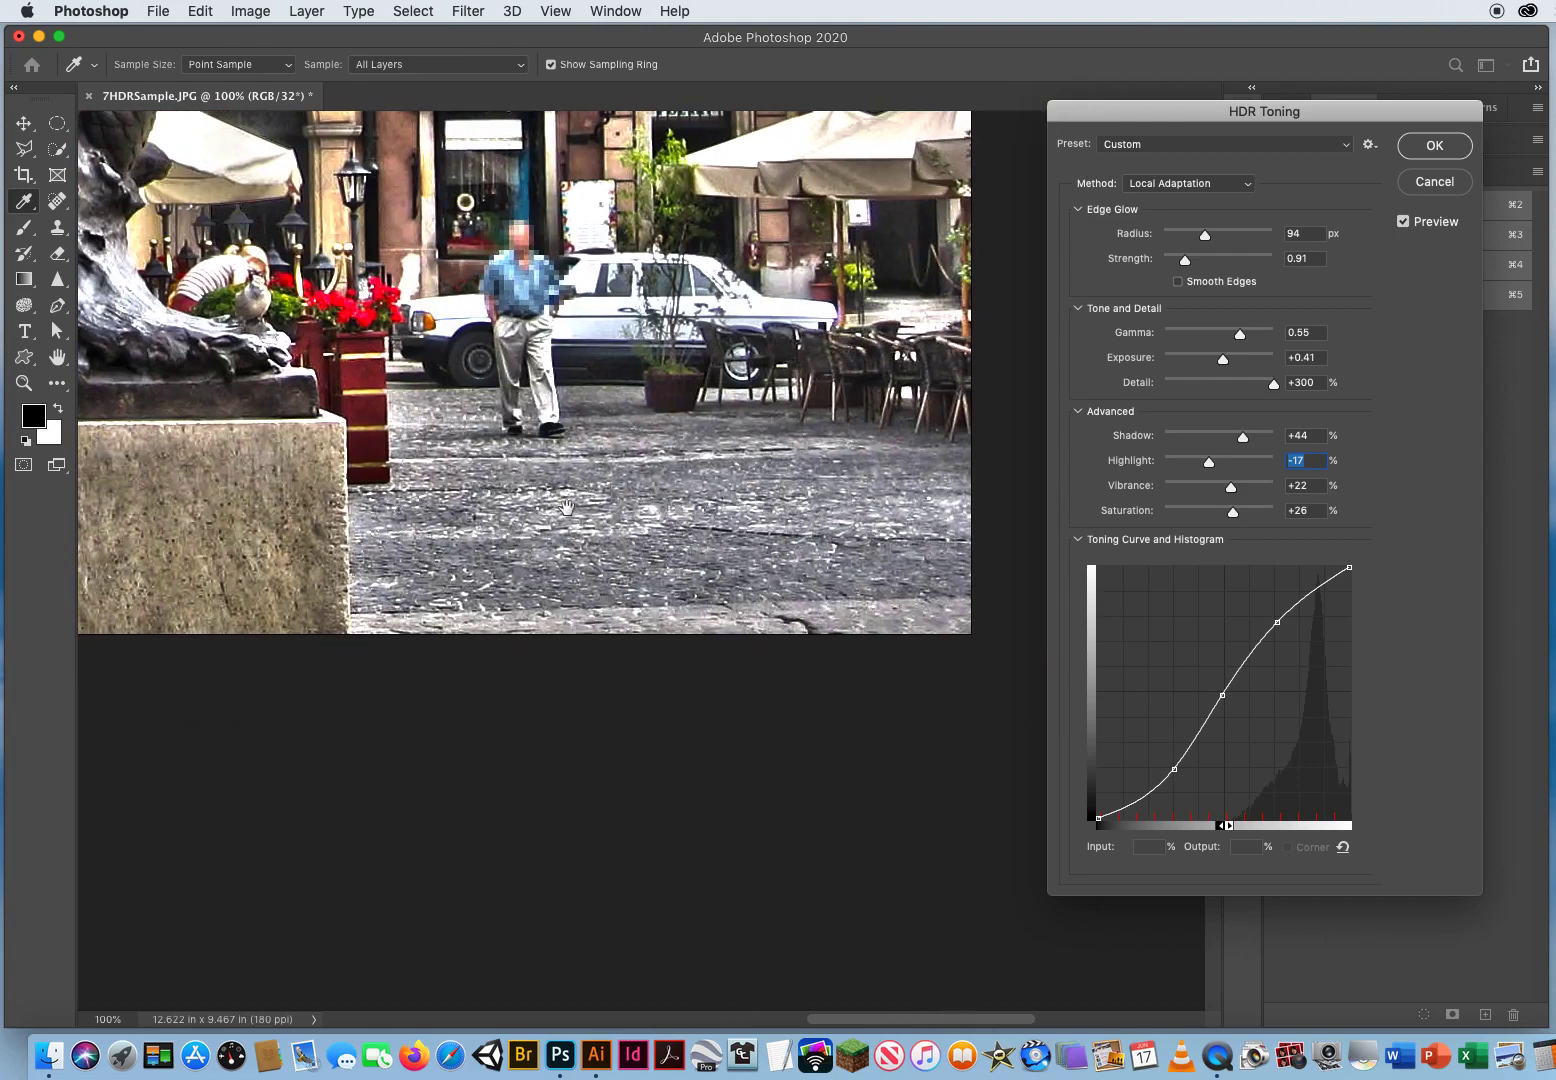
{"action": "left_click", "coordinate": [1404, 222]}
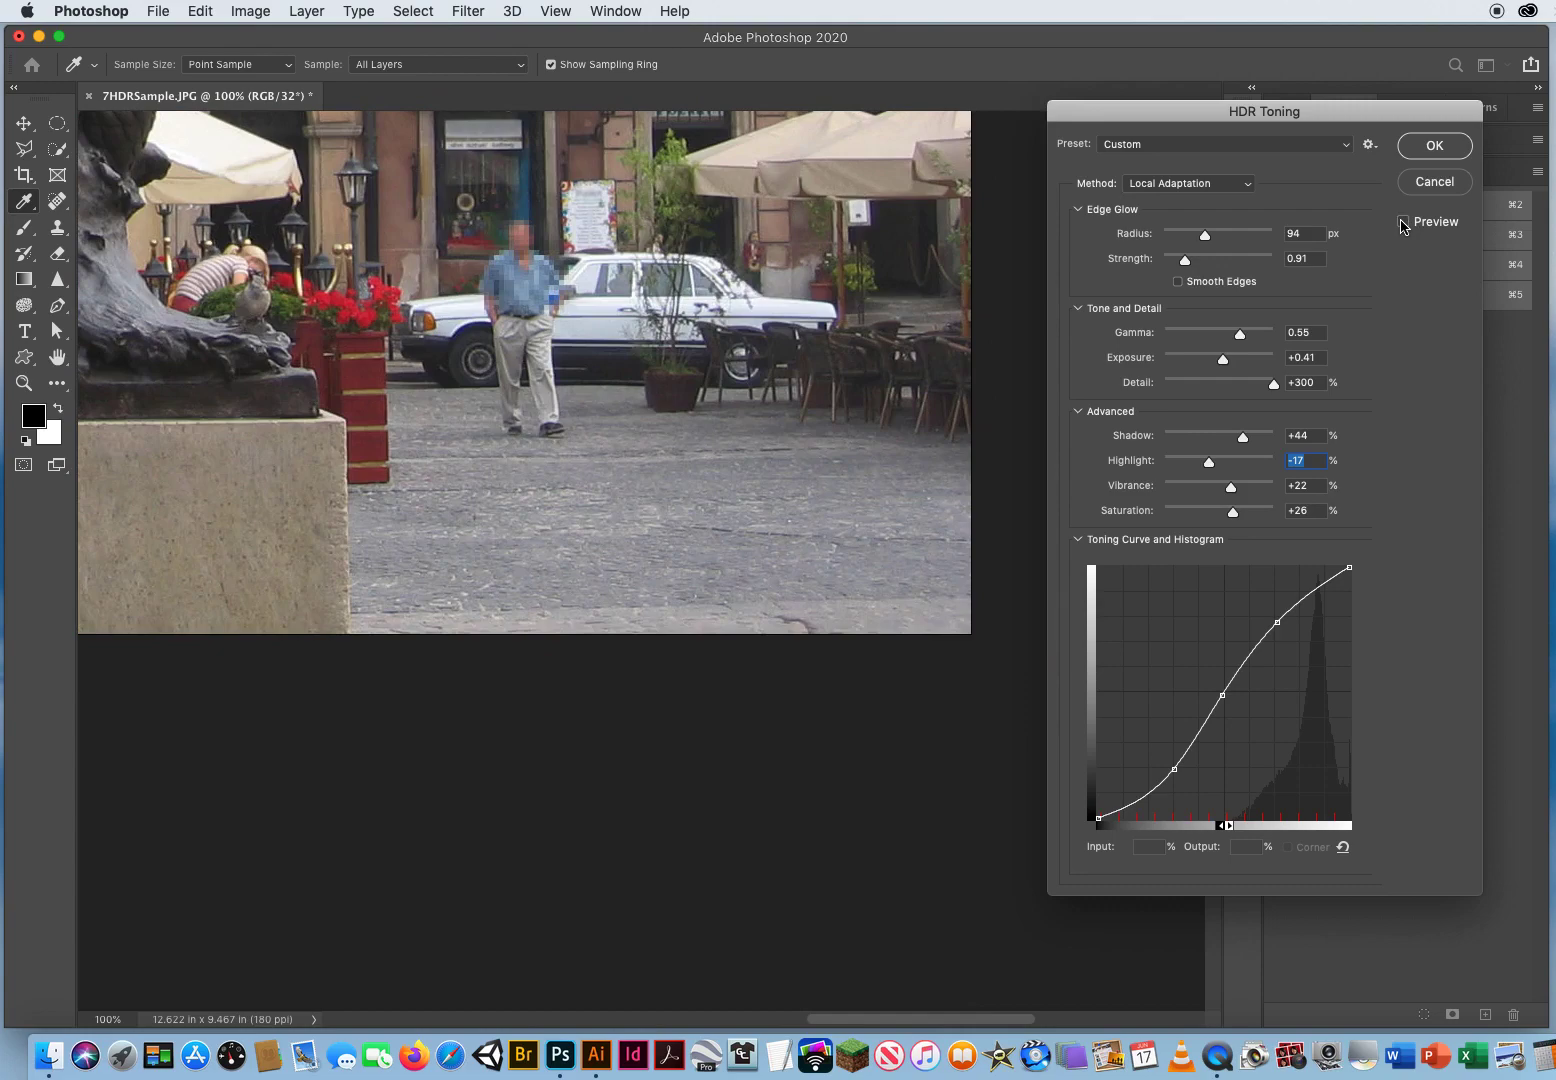
{"action": "left_click", "coordinate": [1403, 222]}
{"action": "left_click", "coordinate": [1403, 222]}
{"action": "left_click", "coordinate": [1403, 222]}
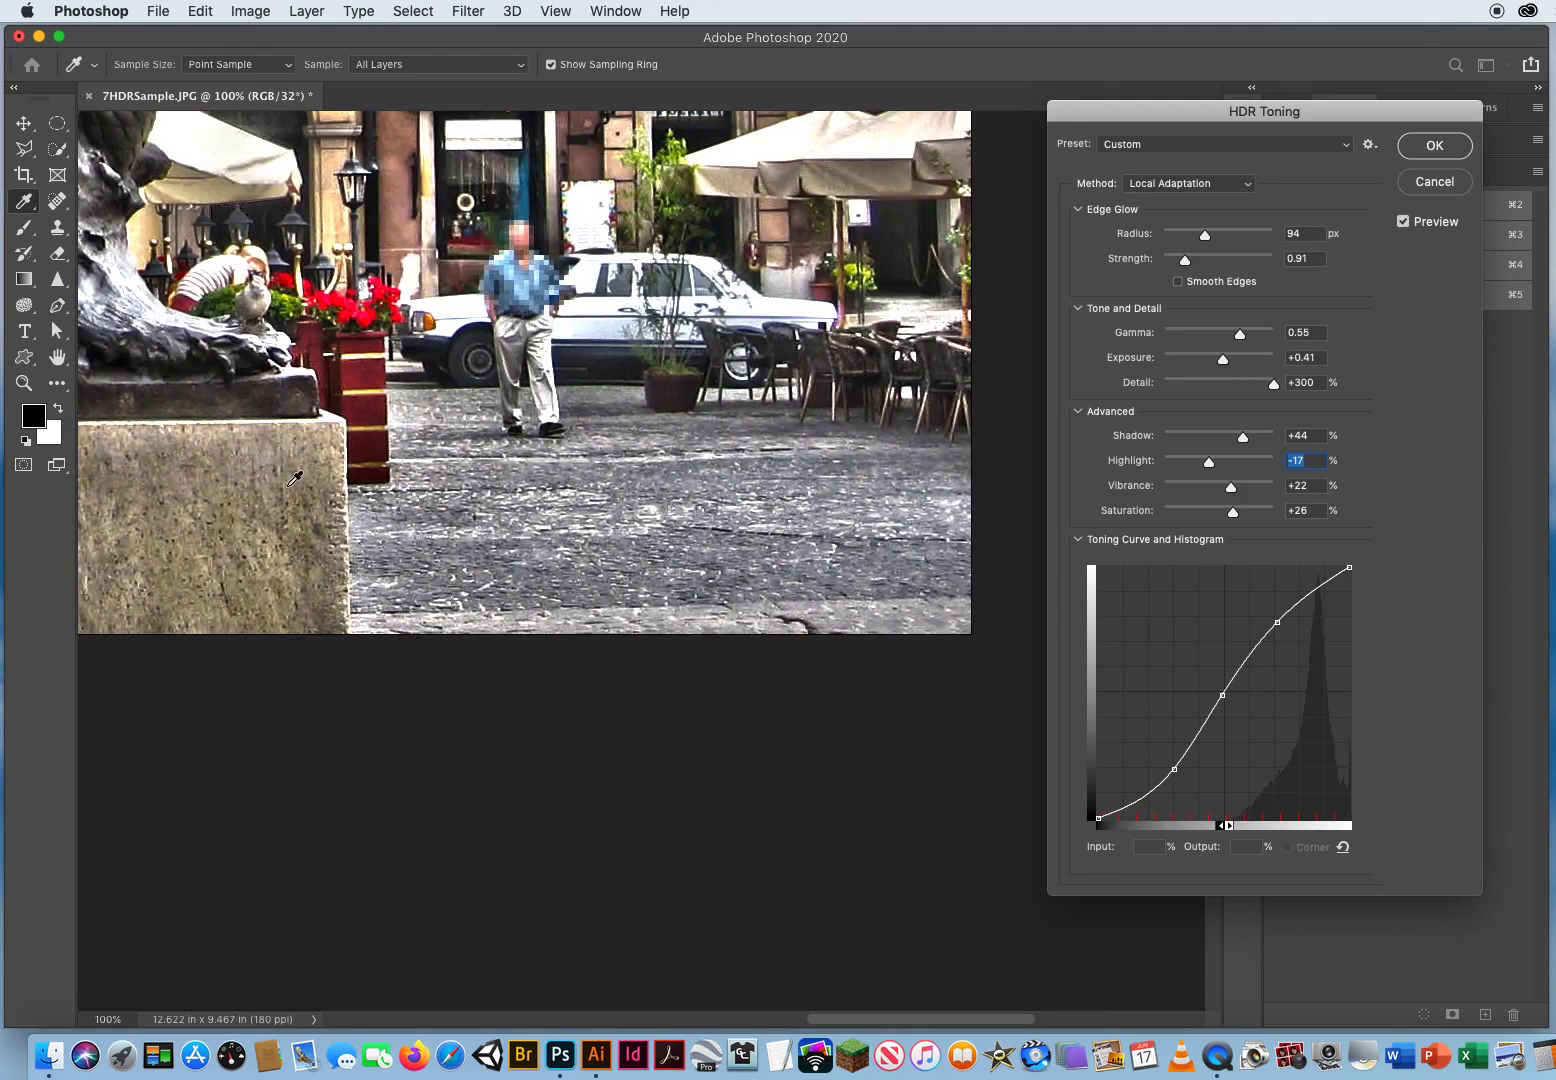
- Set Vibrance to +66% and Saturation to +26%, comparing the whole photo with the original
{"action": "key", "text": "super+minus"}
{"action": "key", "text": "super+minus"}
{"action": "key", "text": "super+minus"}
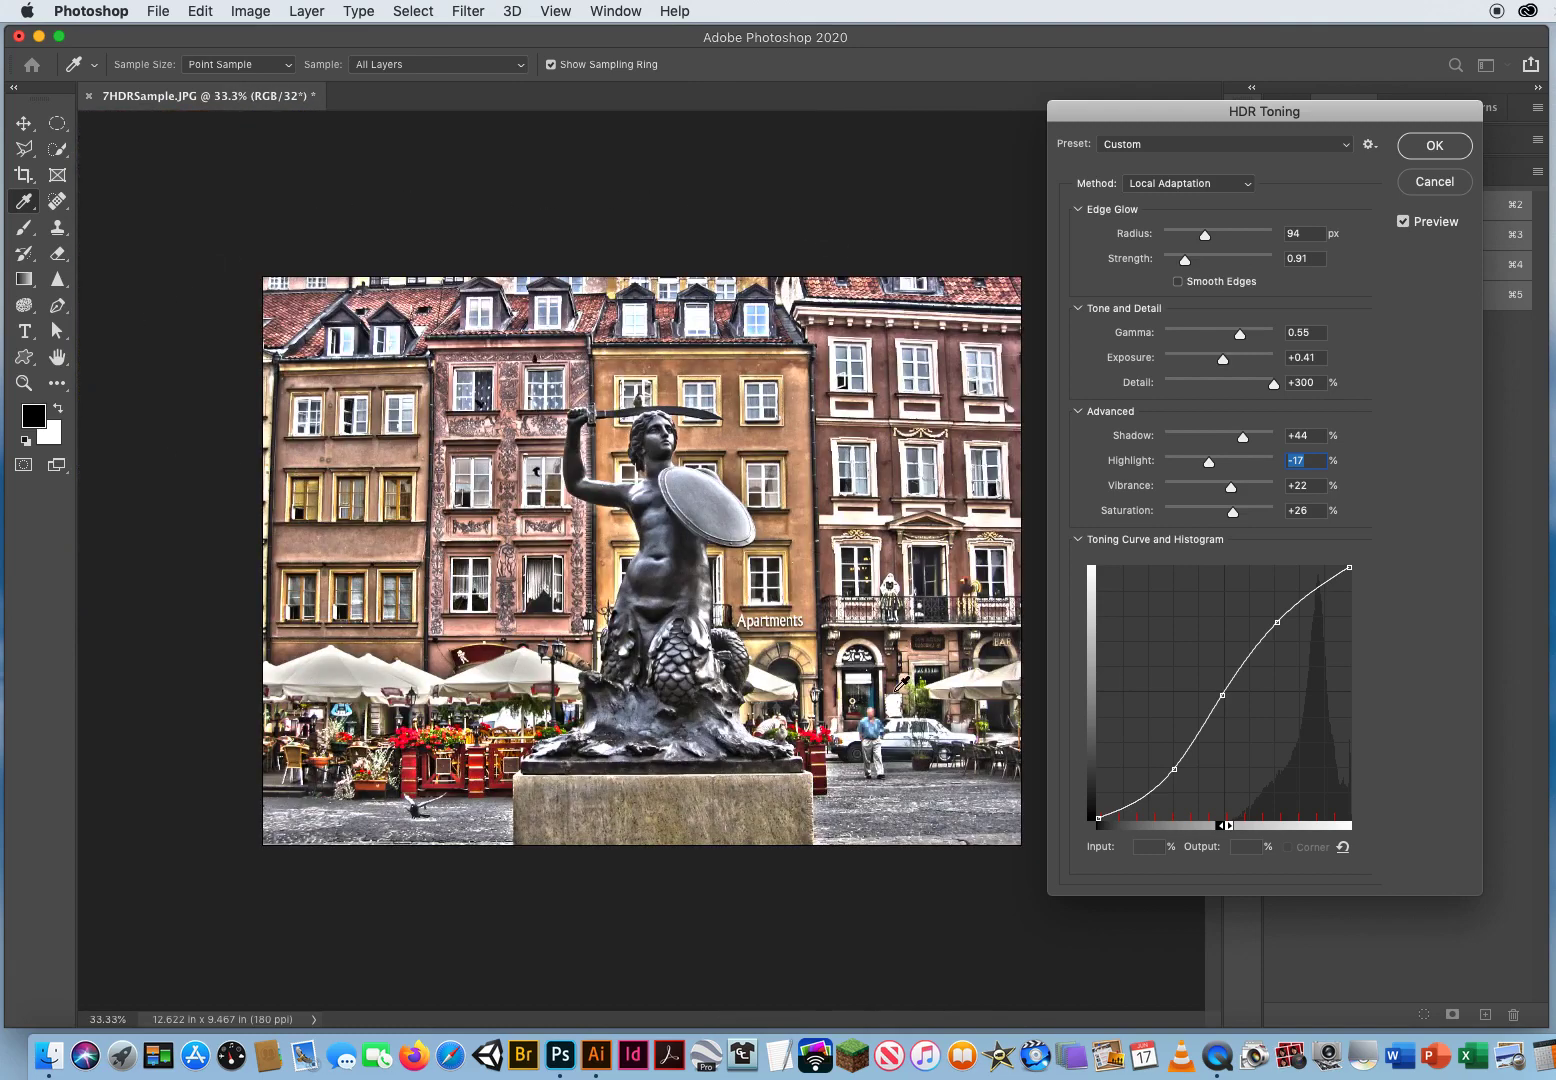
{"action": "mouse_move", "coordinate": [1147, 117]}
{"action": "left_mouse_down"}
{"action": "mouse_move", "coordinate": [1185, 104]}
{"action": "mouse_move", "coordinate": [1122, 103]}
{"action": "left_mouse_up"}
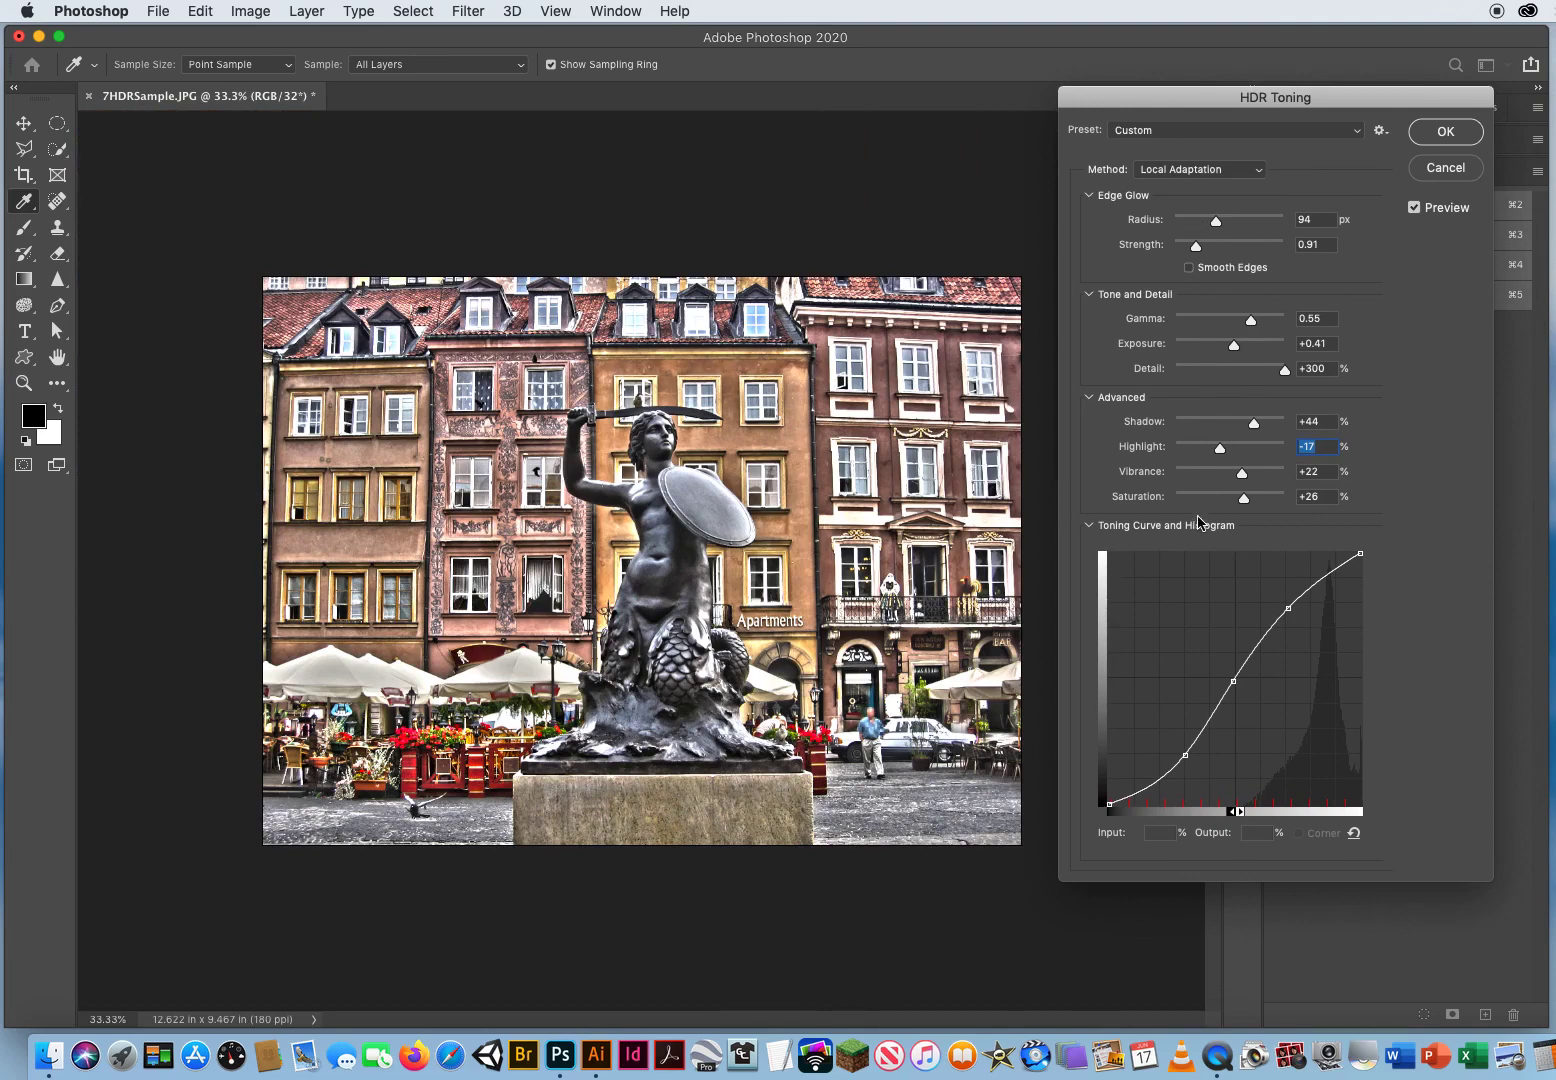
{"action": "left_click_drag", "start_coordinate": [1243, 479], "coordinate": [1265, 478]}
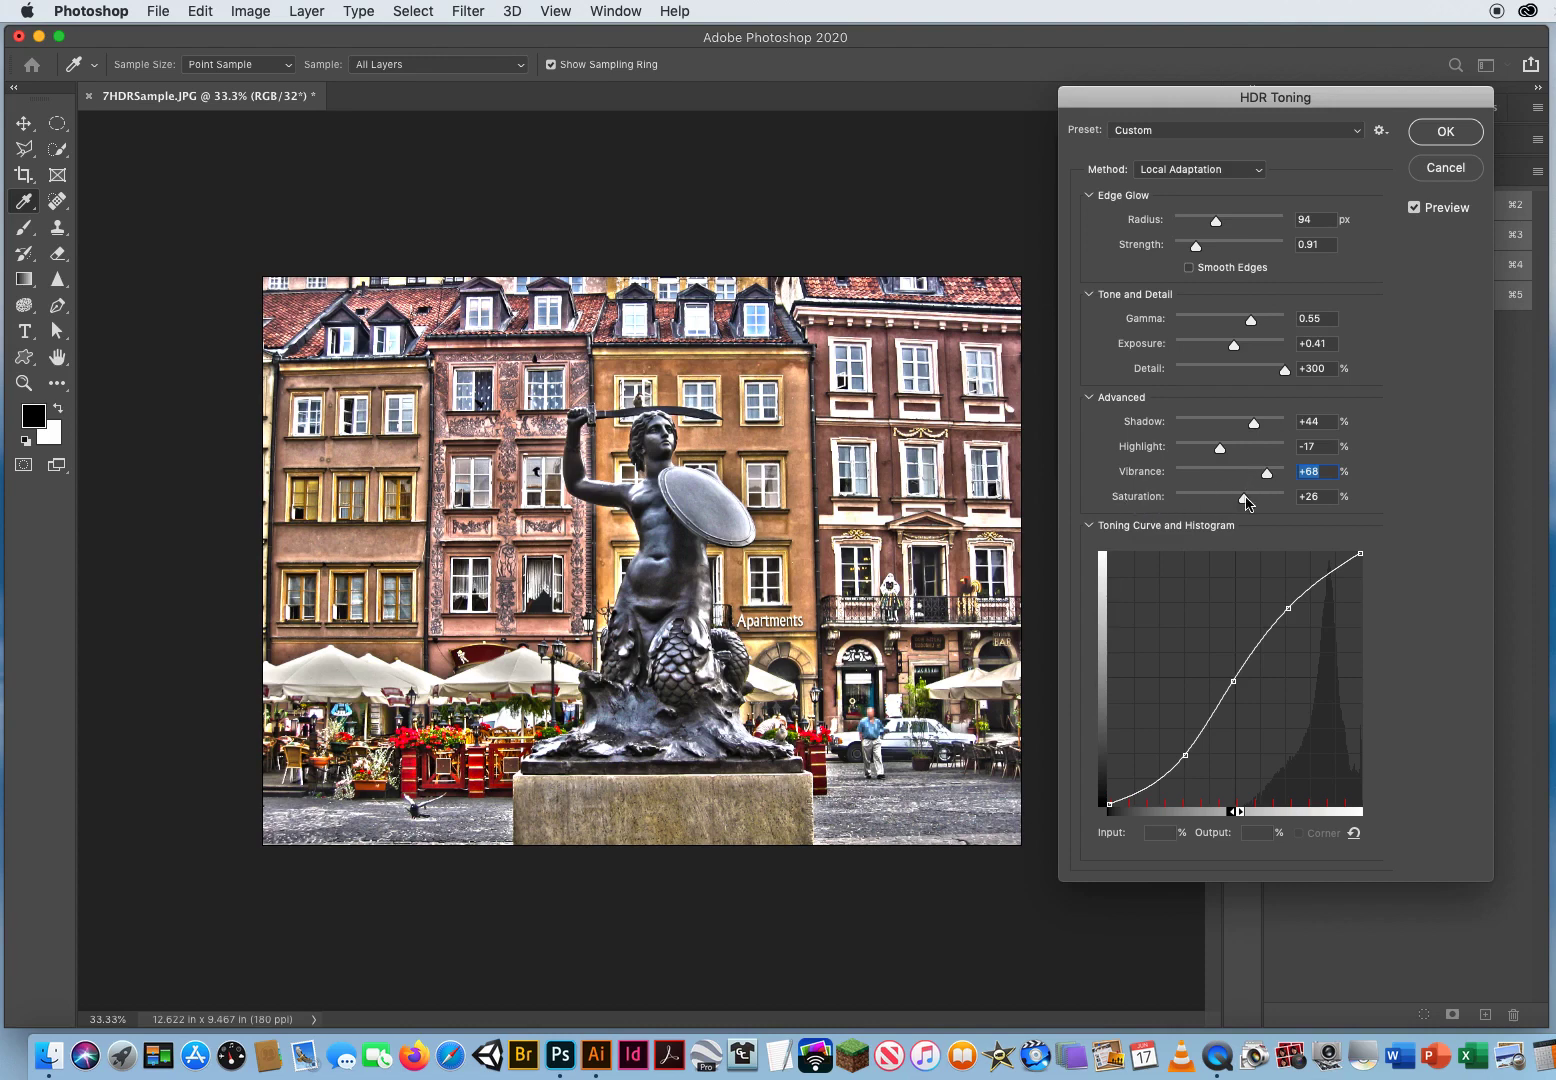
{"action": "left_click_drag", "start_coordinate": [1244, 498], "coordinate": [1300, 497]}
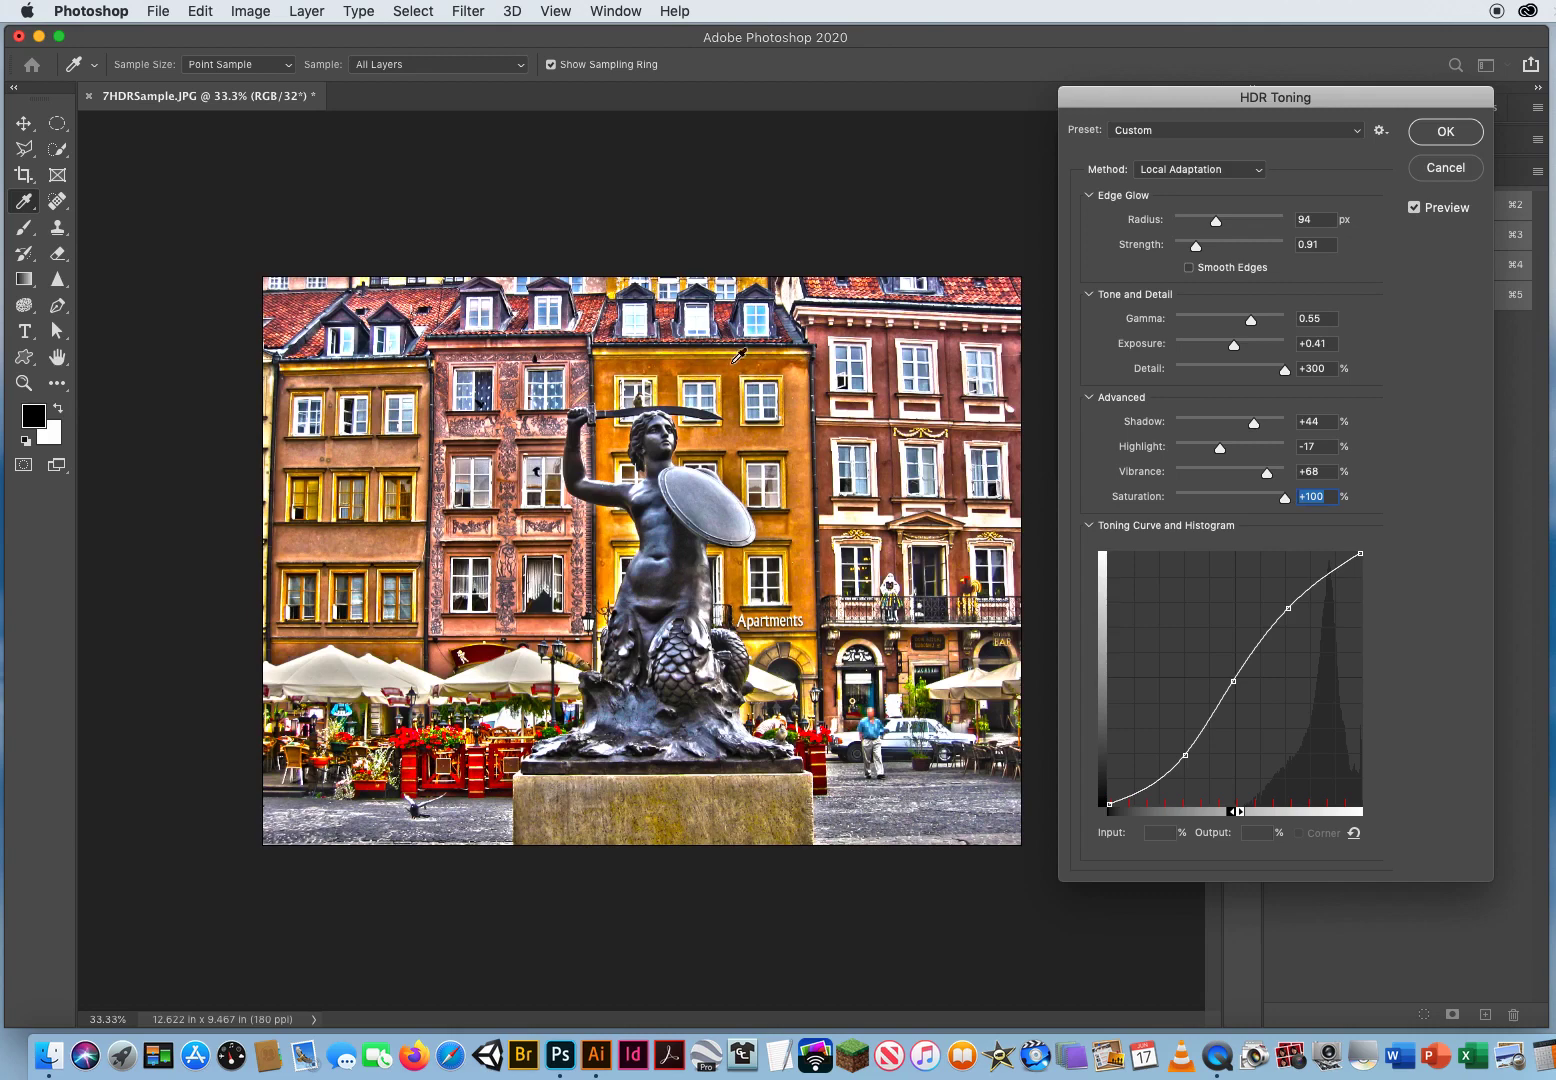
{"action": "mouse_move", "coordinate": [1286, 500]}
{"action": "left_mouse_down"}
{"action": "mouse_move", "coordinate": [1245, 504]}
{"action": "mouse_move", "coordinate": [1212, 478]}
{"action": "mouse_move", "coordinate": [1283, 478]}
{"action": "mouse_move", "coordinate": [1266, 478]}
{"action": "left_mouse_up"}
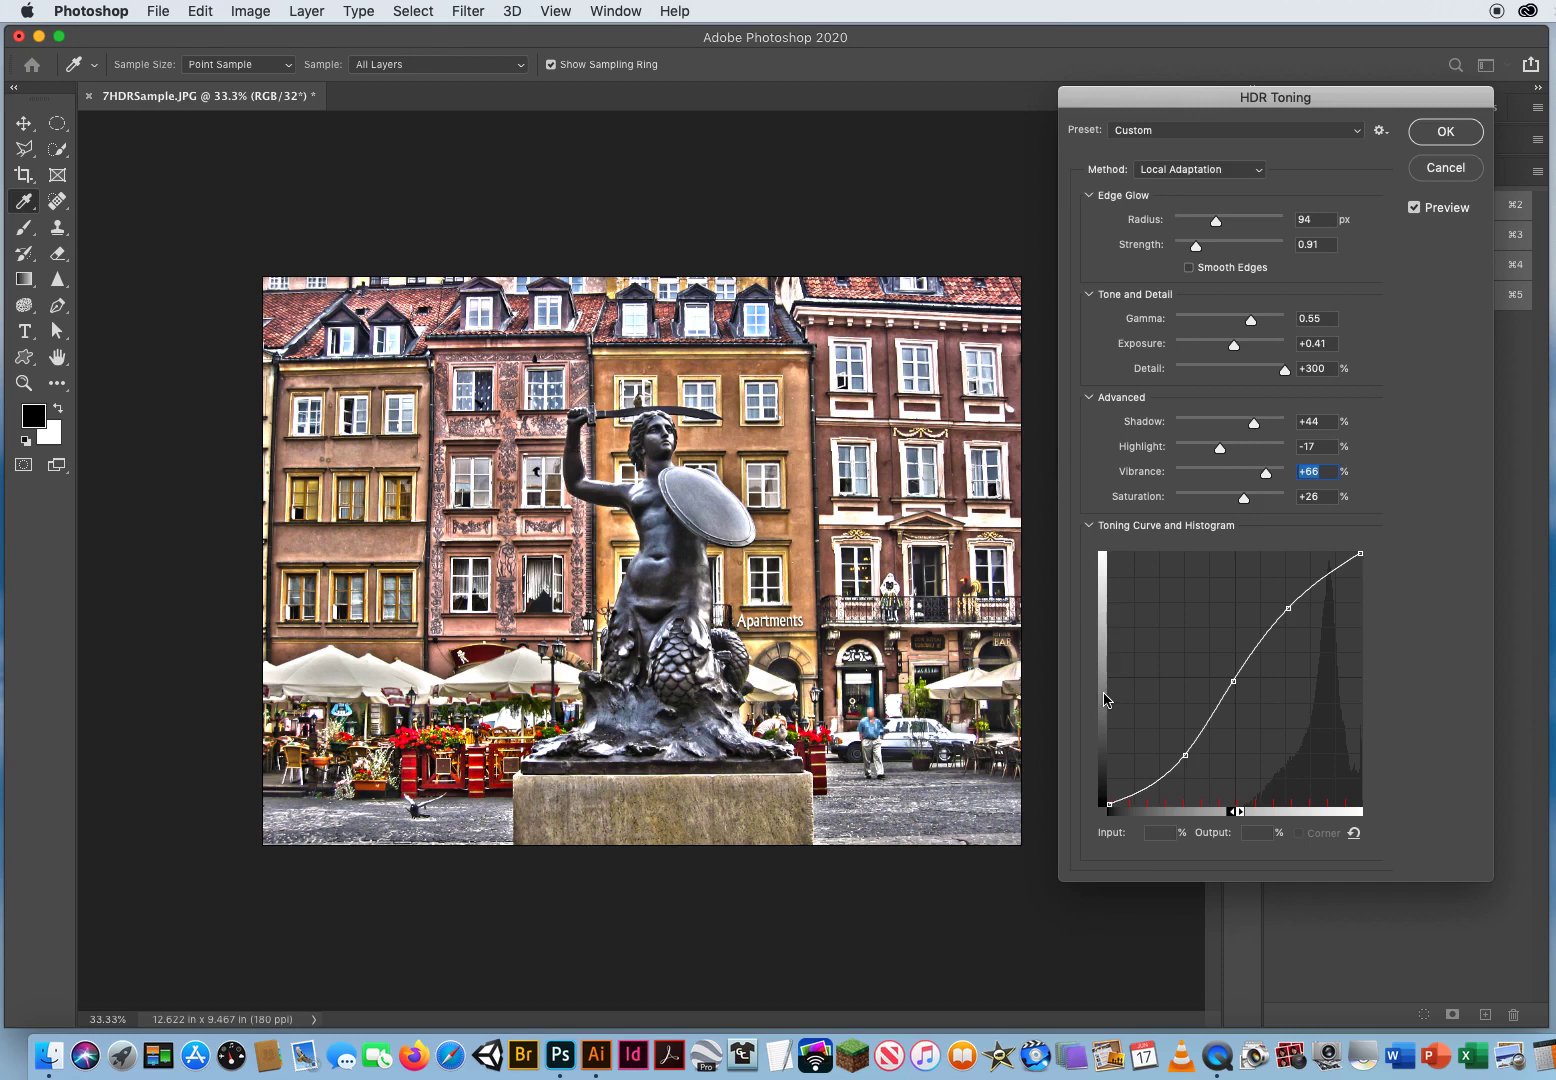
{"action": "key", "text": "super+p"}
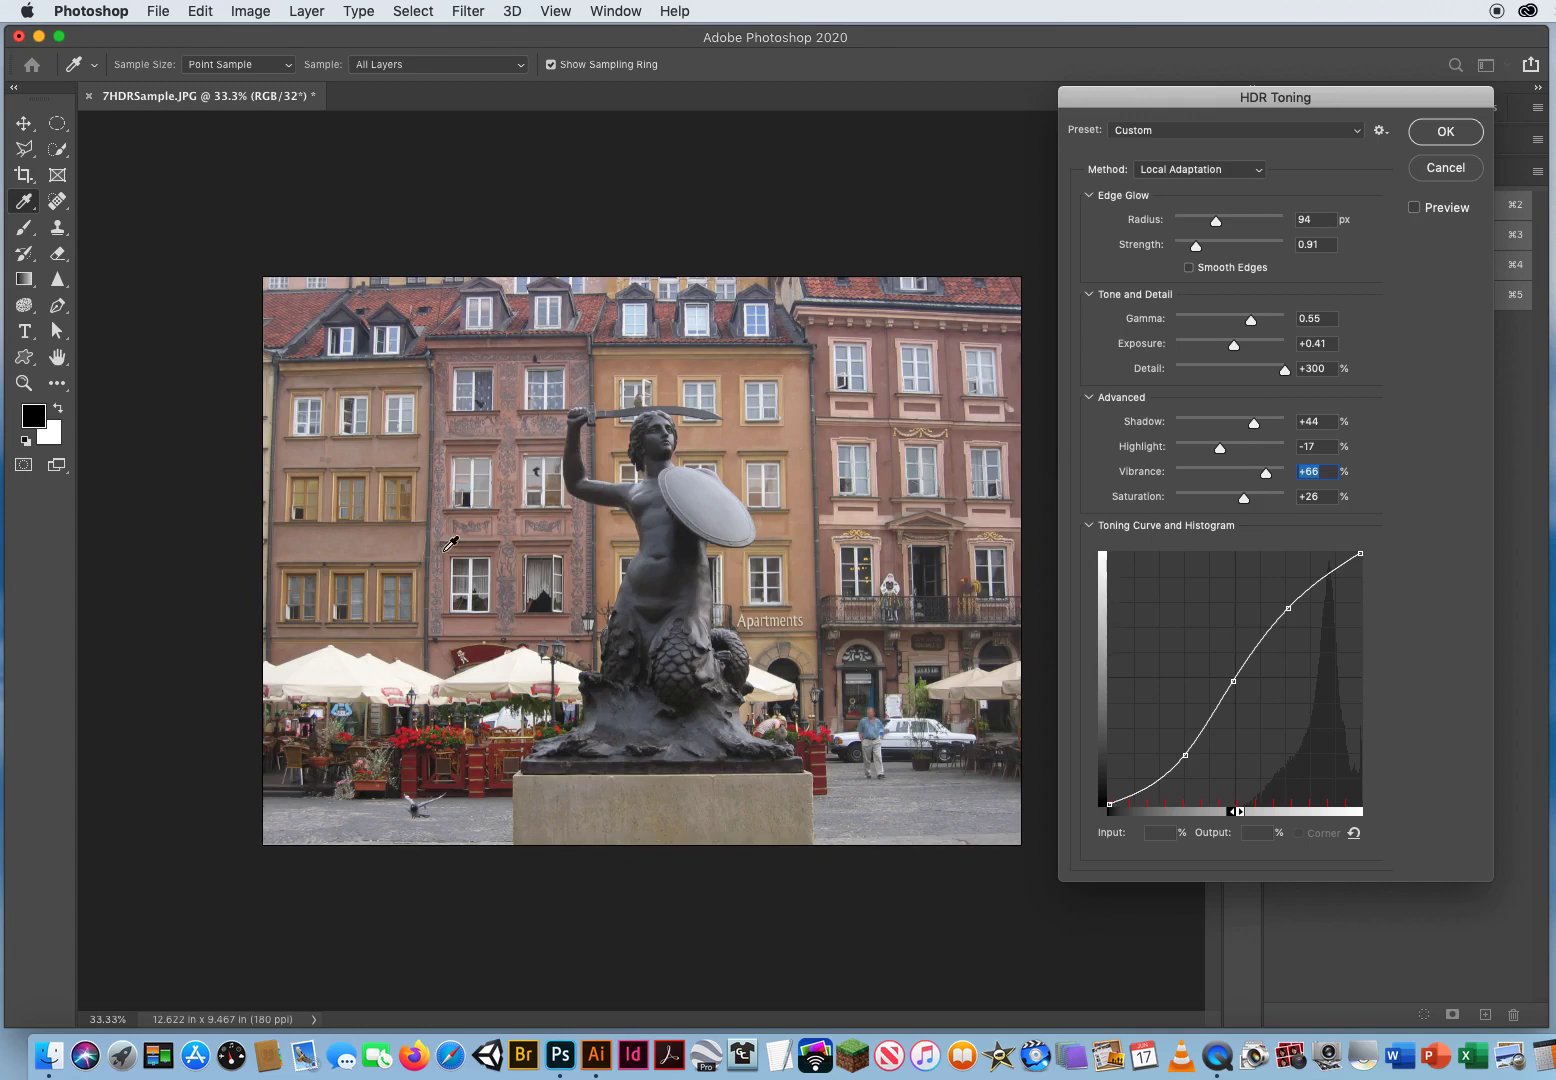
{"action": "key", "text": "super+p"}
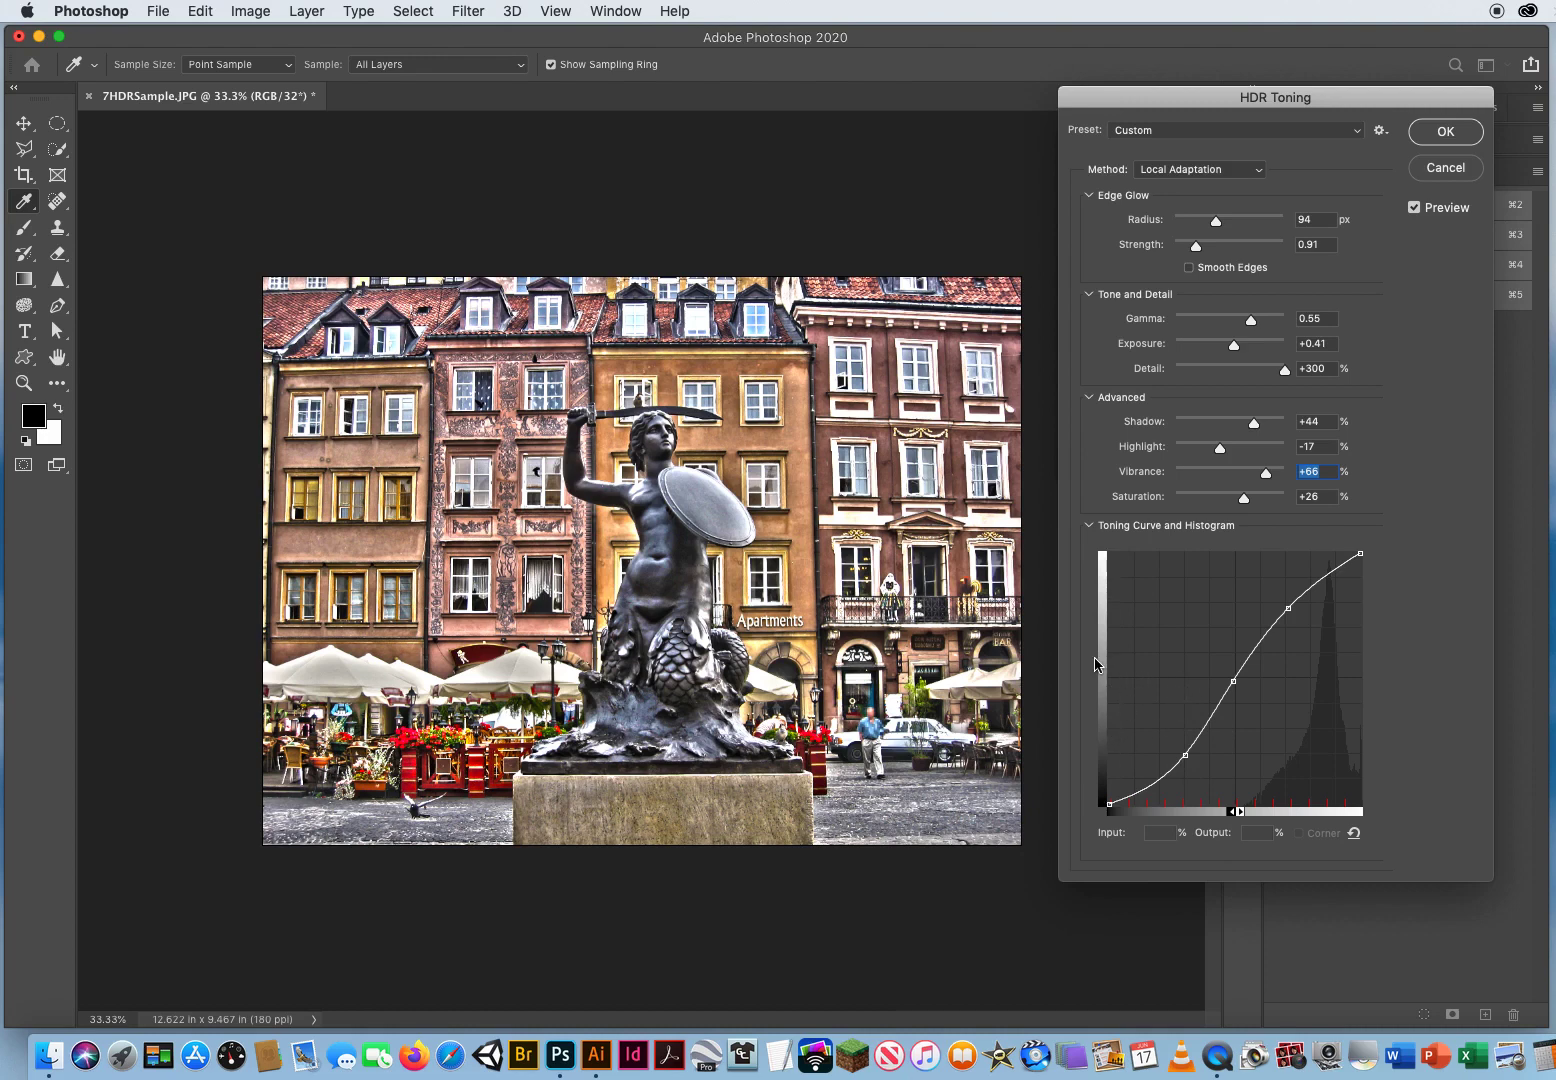
- Raise the toning curve's lower point and set its middle point to input 49%, output 60% and its upper point to input 72%, output 77%
{"action": "left_click_drag", "start_coordinate": [1185, 755], "coordinate": [1231, 688]}
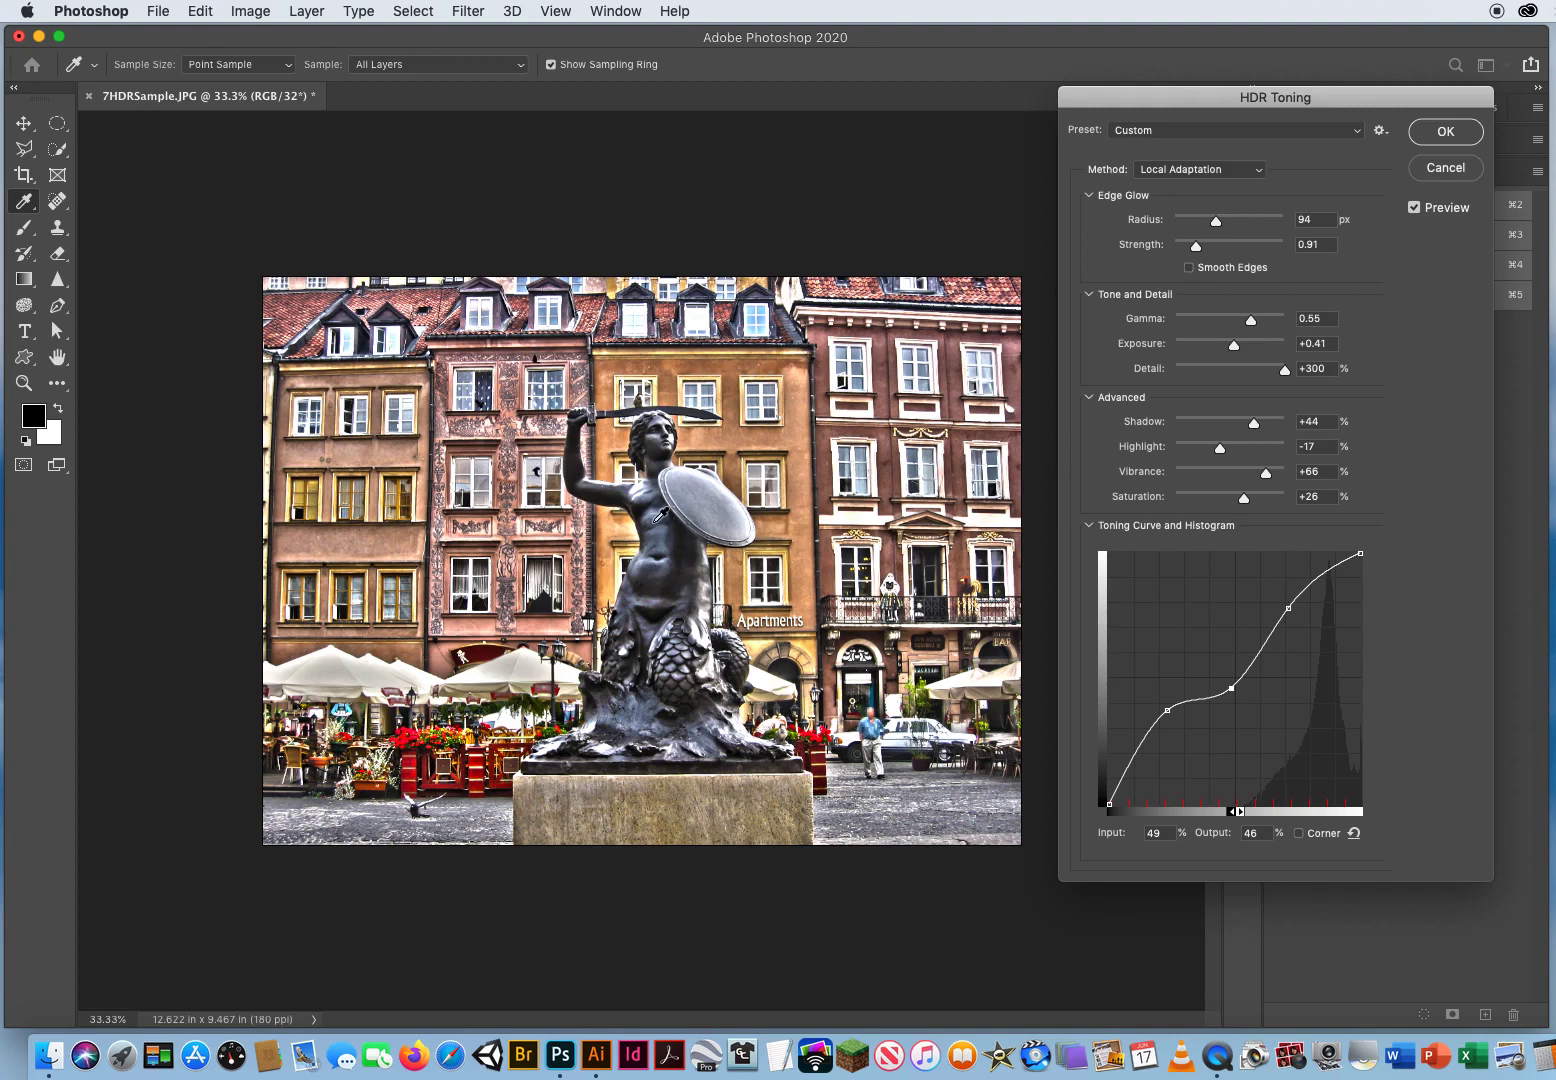
{"action": "left_click_drag", "start_coordinate": [1231, 688], "coordinate": [1232, 654]}
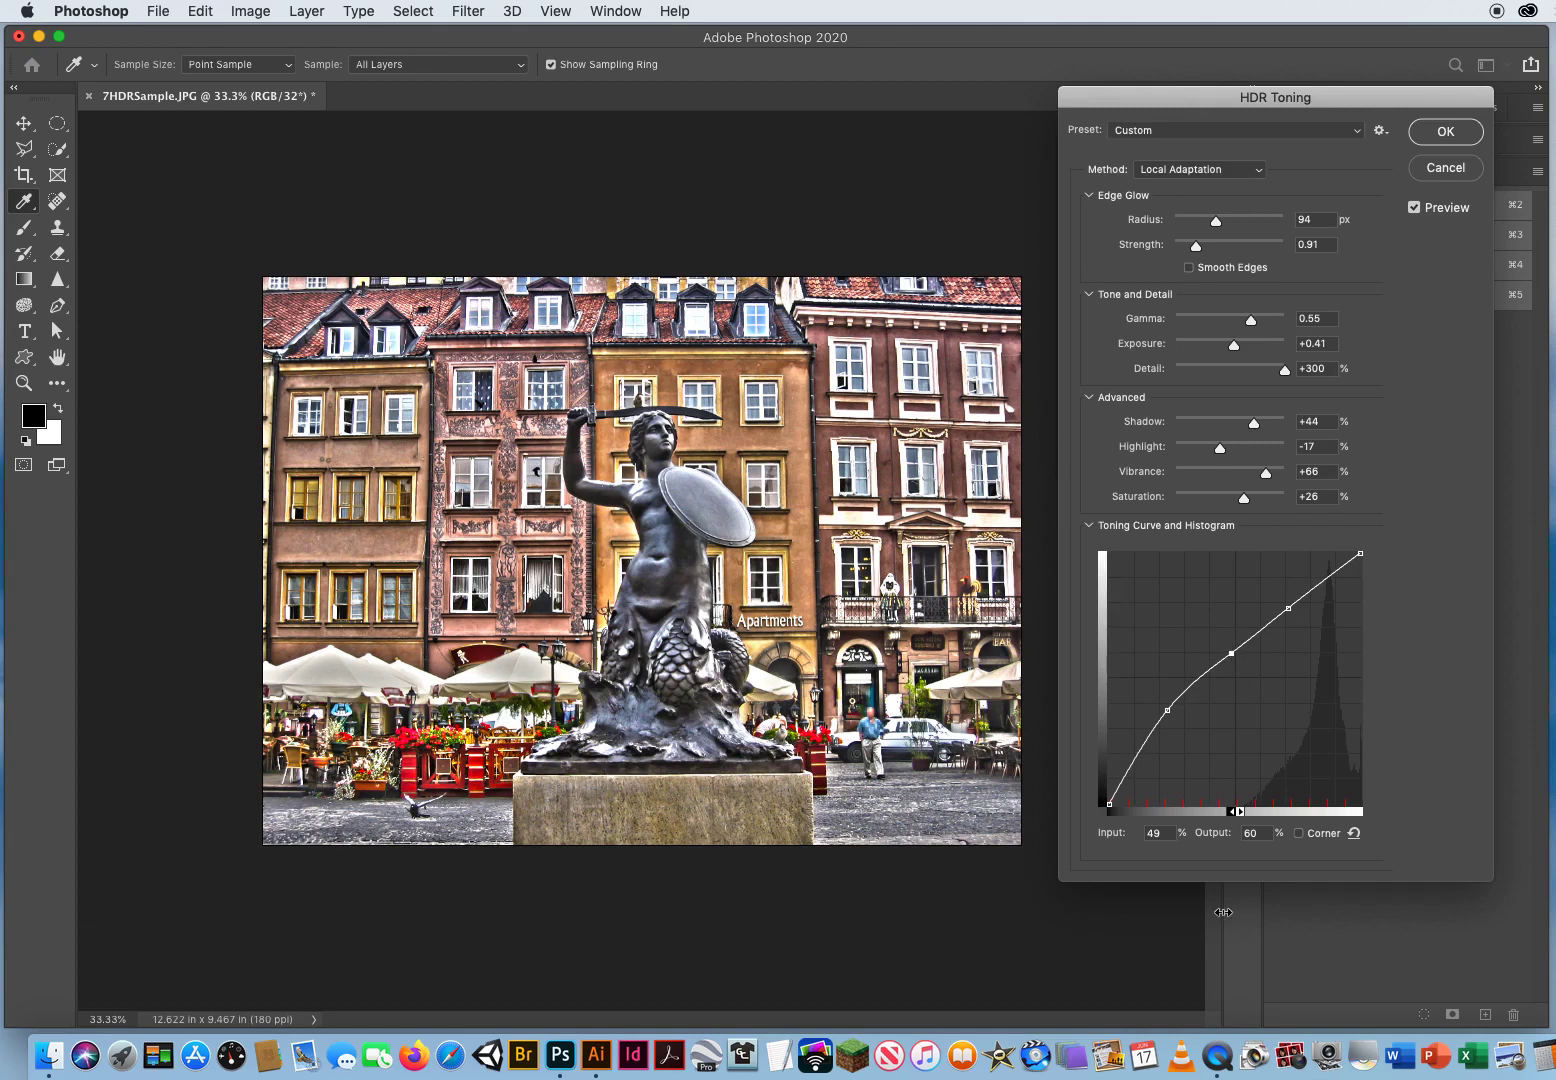
{"action": "left_click_drag", "start_coordinate": [1289, 609], "coordinate": [1288, 624]}
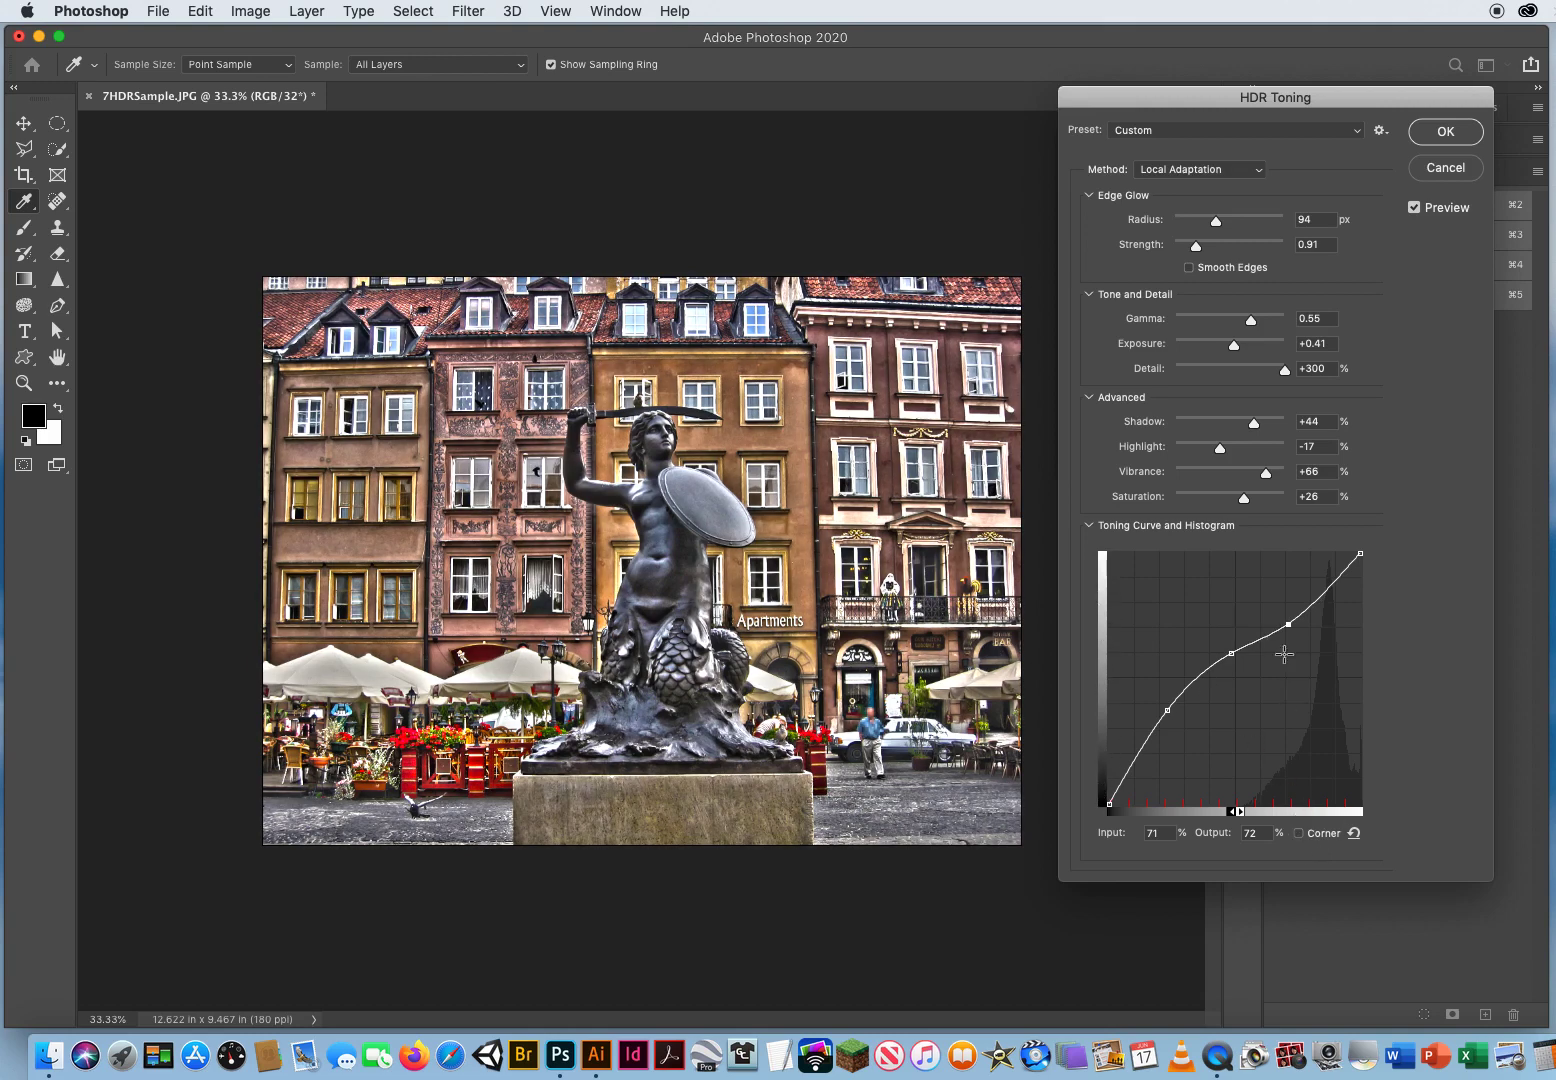
{"action": "mouse_move", "coordinate": [1289, 625]}
{"action": "left_mouse_down"}
{"action": "mouse_move", "coordinate": [1293, 689]}
{"action": "mouse_move", "coordinate": [1287, 603]}
{"action": "left_mouse_up"}
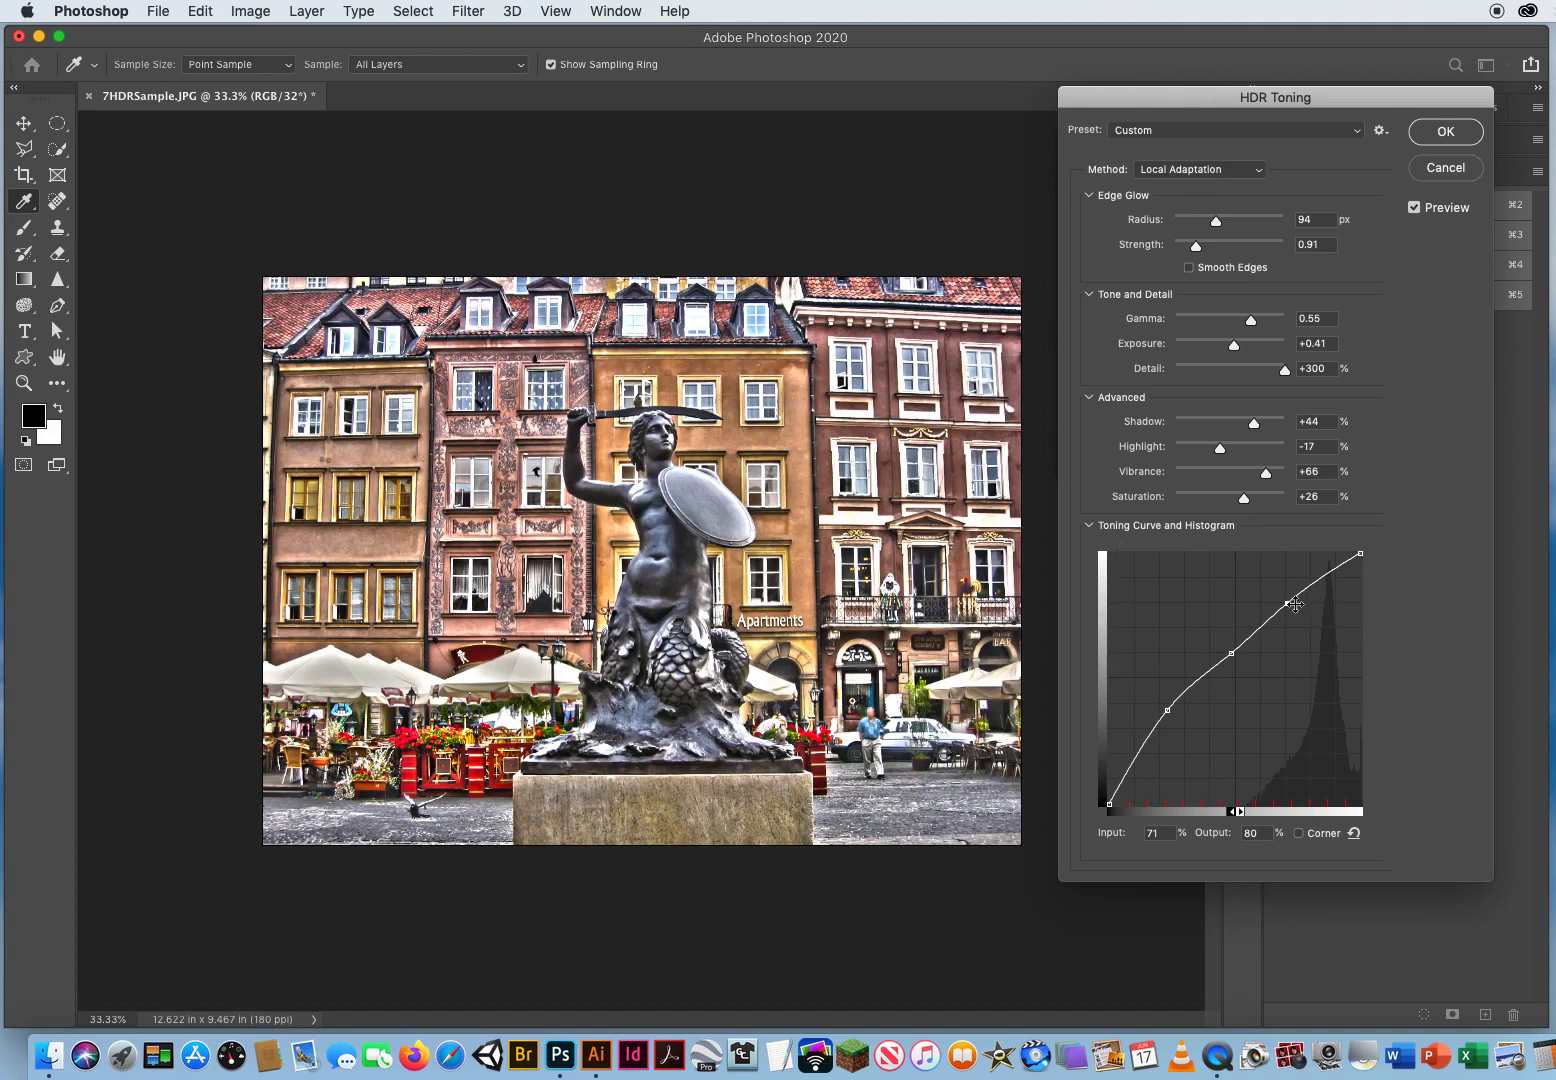
{"action": "left_click_drag", "start_coordinate": [1288, 604], "coordinate": [1292, 612]}
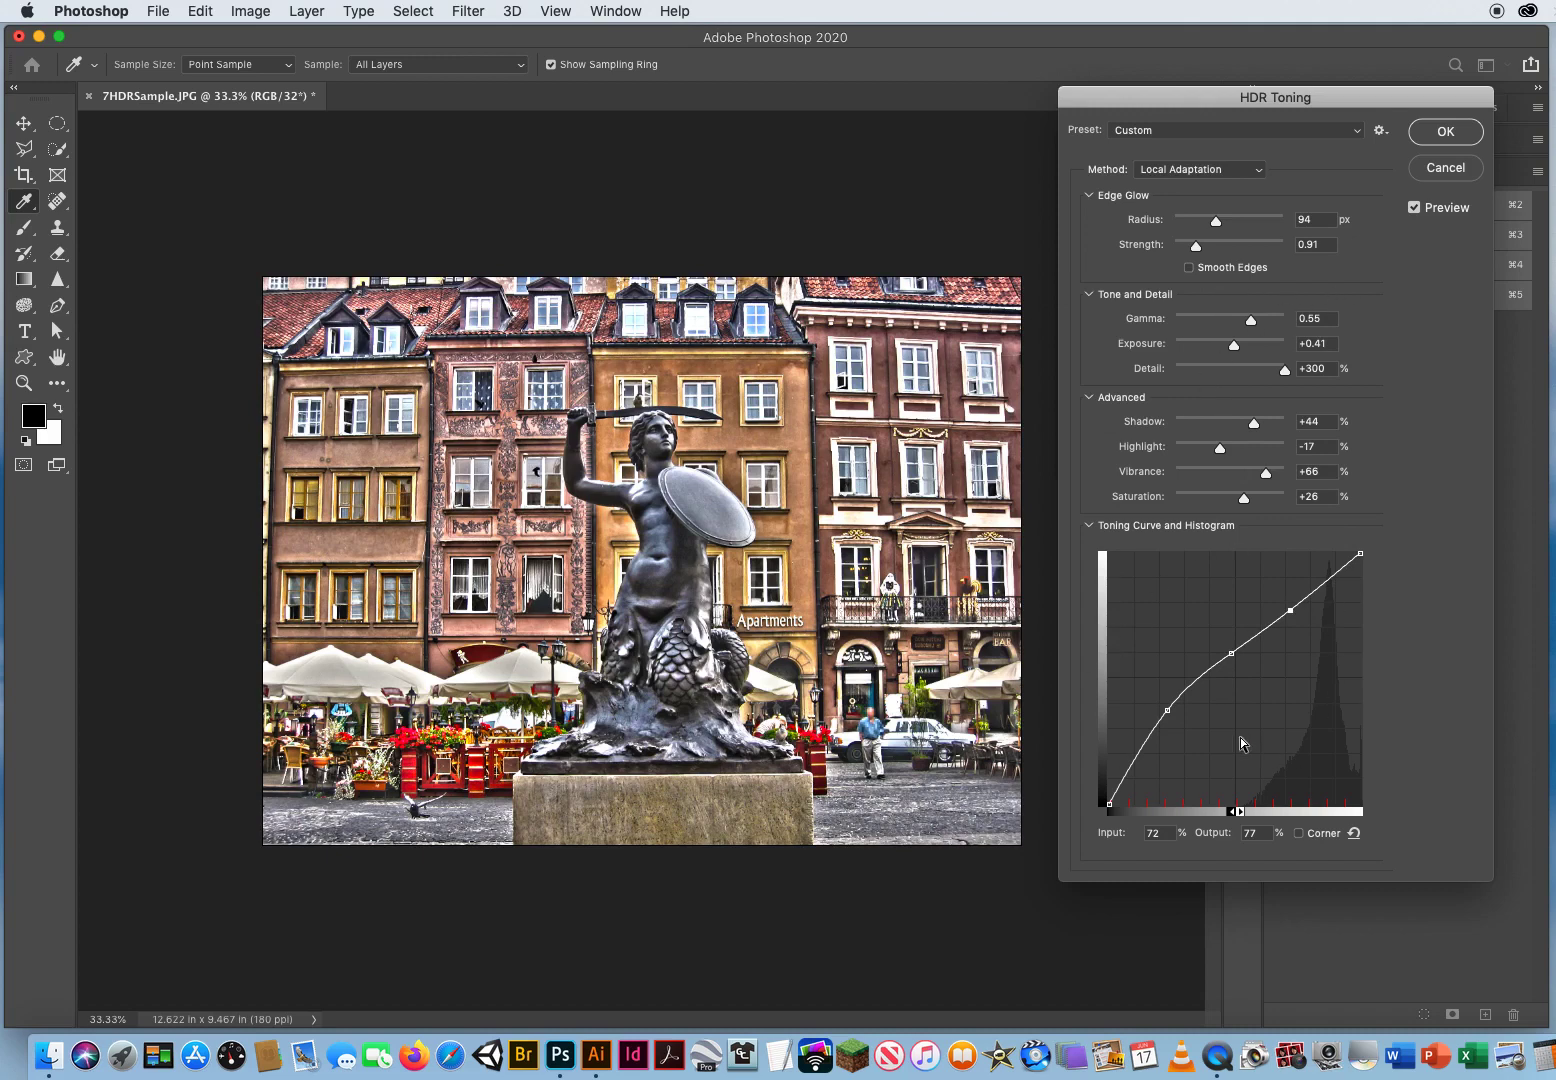
- Set the Edge Glow Radius to 121 px and Strength to 0.84, comparing the result with the original several times
{"action": "left_click_drag", "start_coordinate": [1218, 228], "coordinate": [1193, 250]}
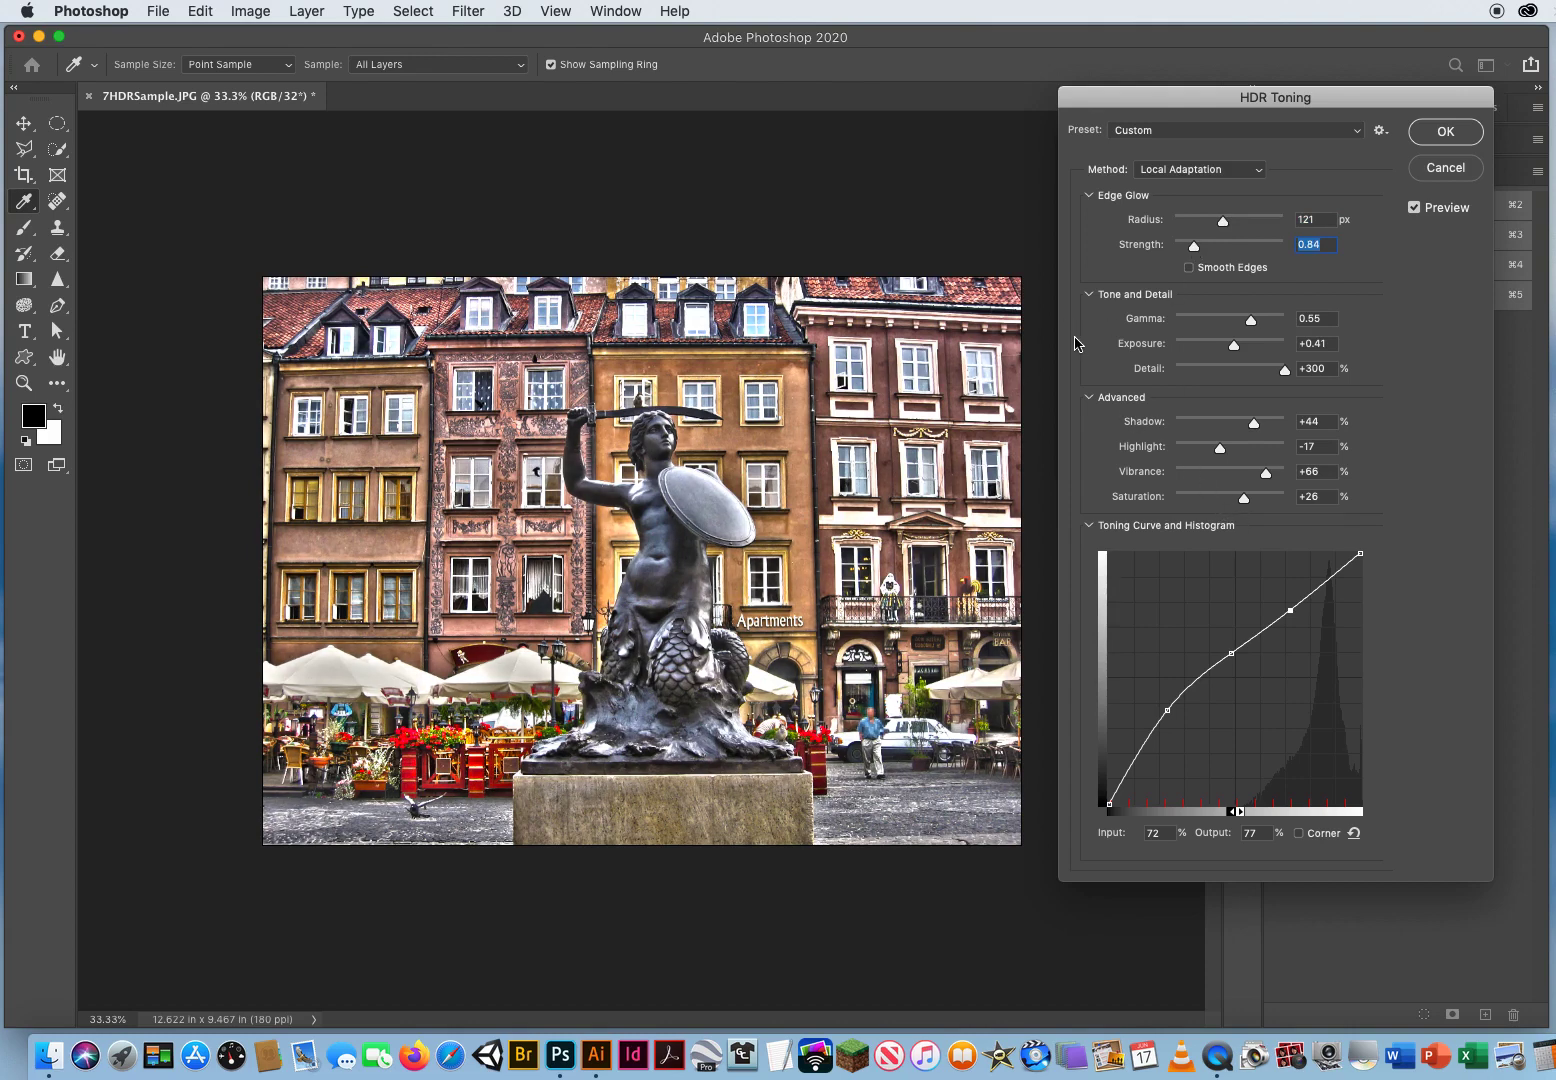
{"action": "left_click", "coordinate": [1414, 208]}
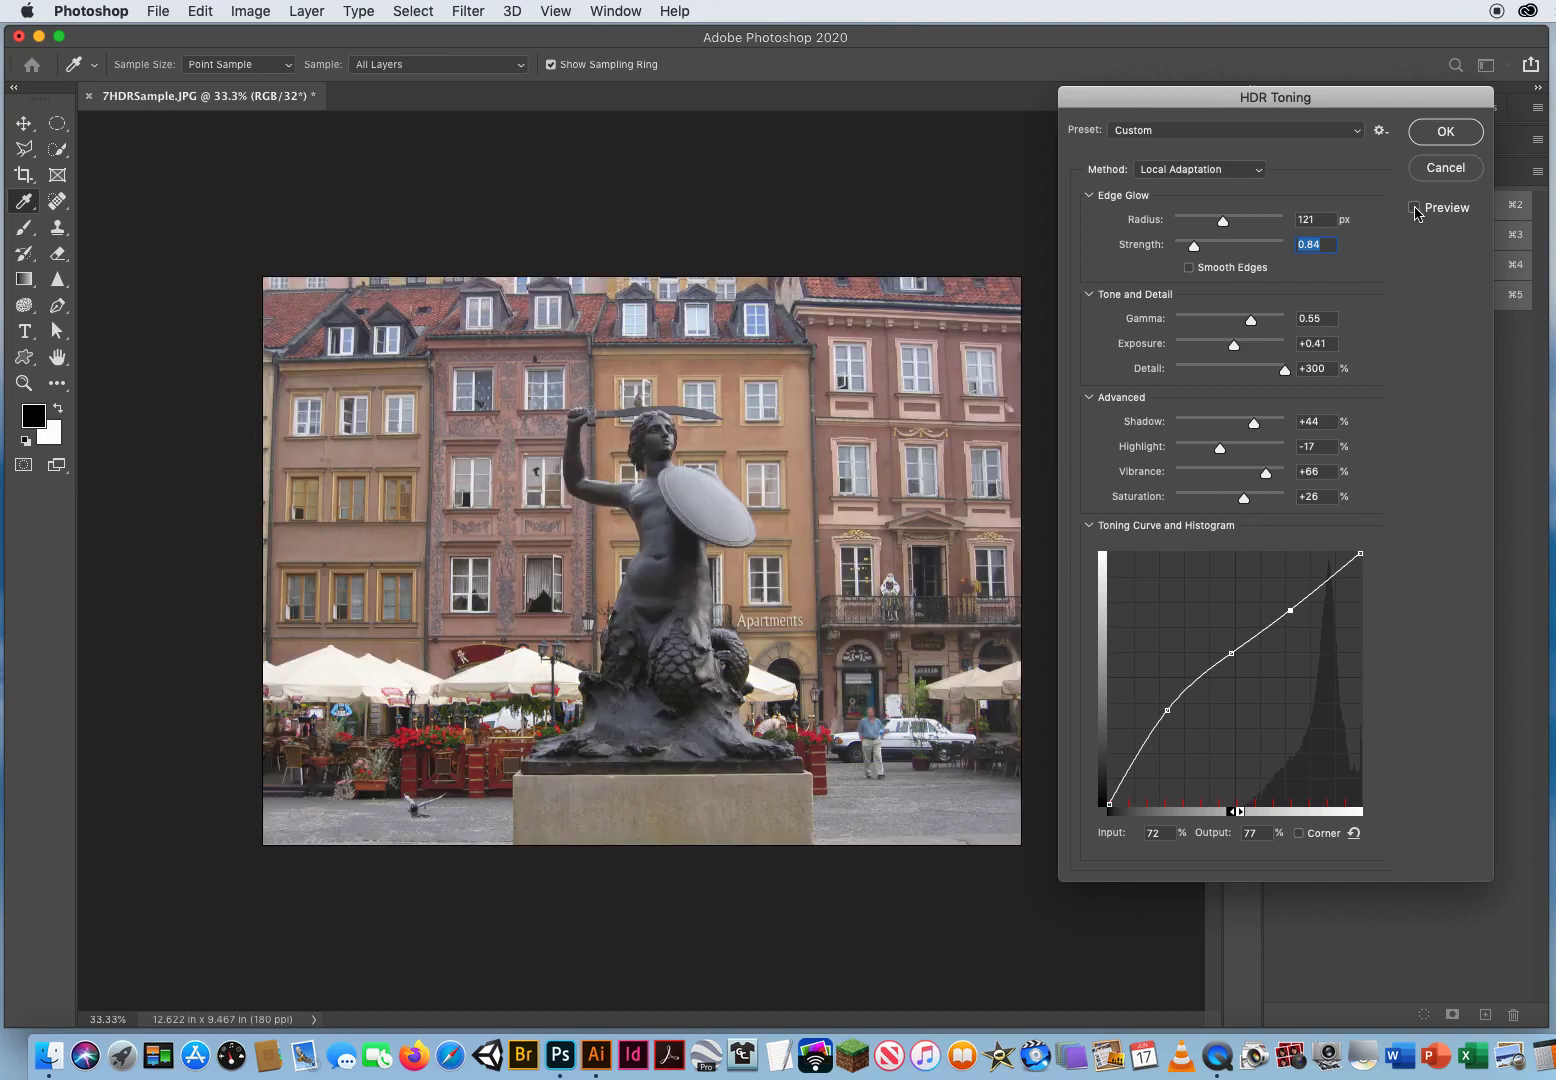
{"action": "left_click", "coordinate": [1414, 208]}
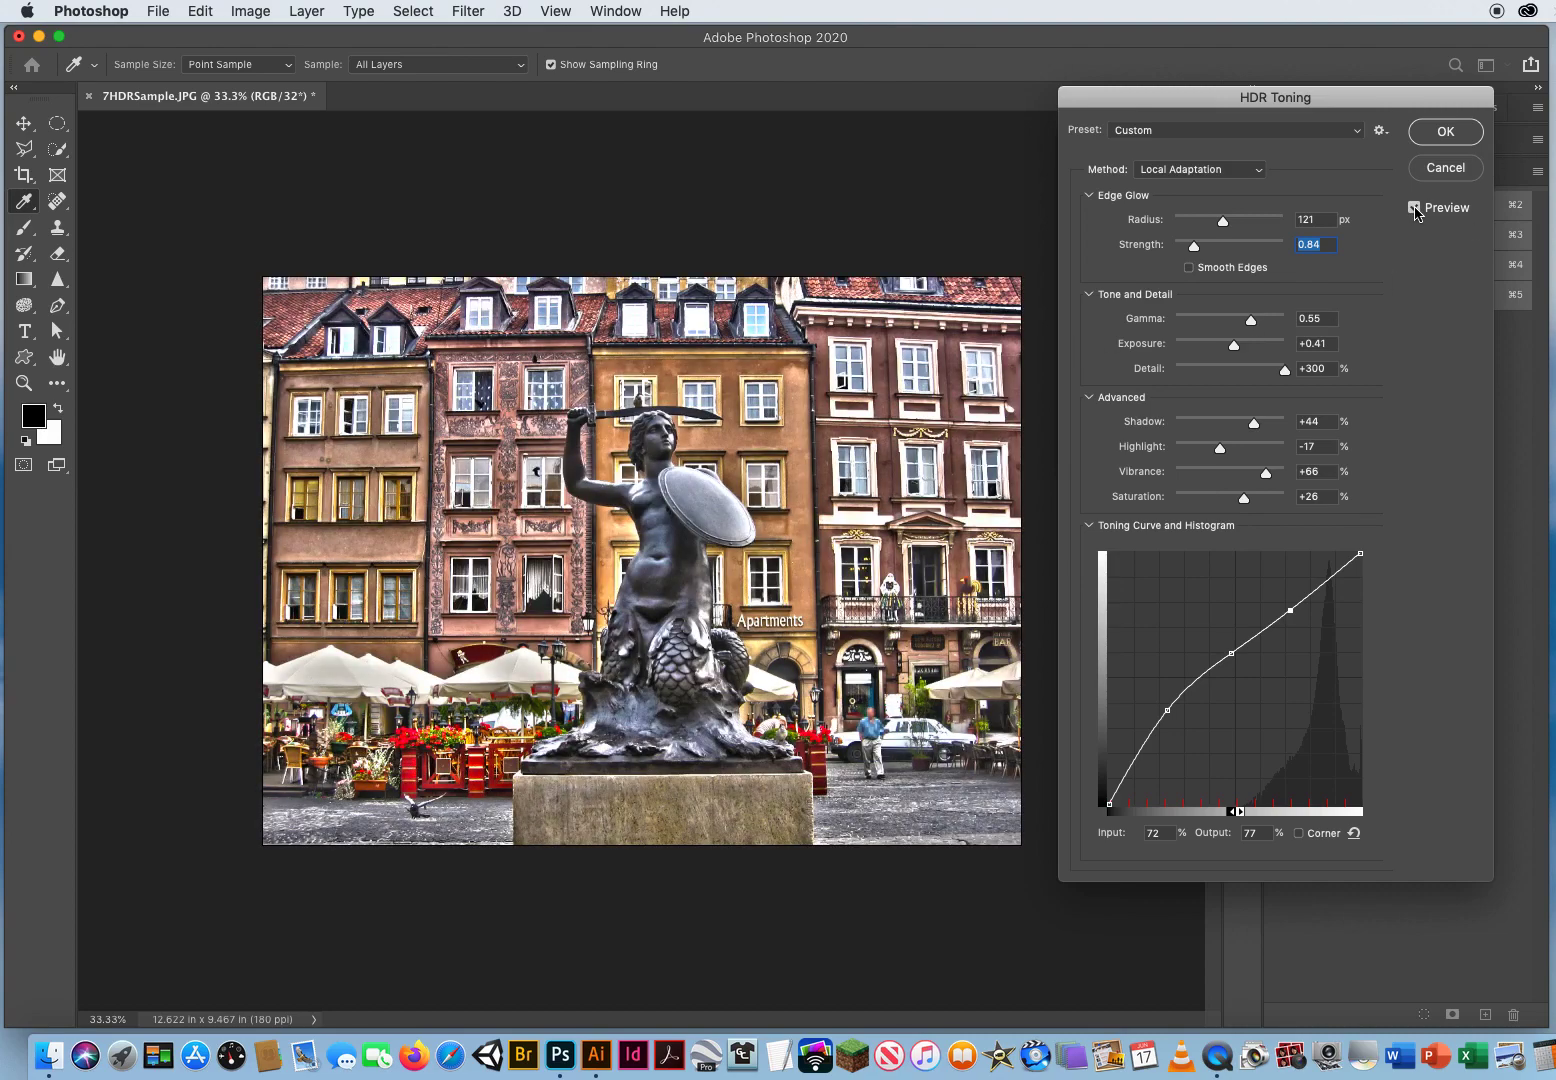
{"action": "left_click", "coordinate": [1414, 208]}
{"action": "left_click", "coordinate": [1414, 208]}
{"action": "left_click", "coordinate": [1414, 208]}
{"action": "left_click", "coordinate": [1414, 208]}
- Apply the HDR toning with the custom settings and reposition the floating Layers panel over the photo's upper part
{"action": "left_click", "coordinate": [1446, 131]}
{"action": "key", "text": "v"}
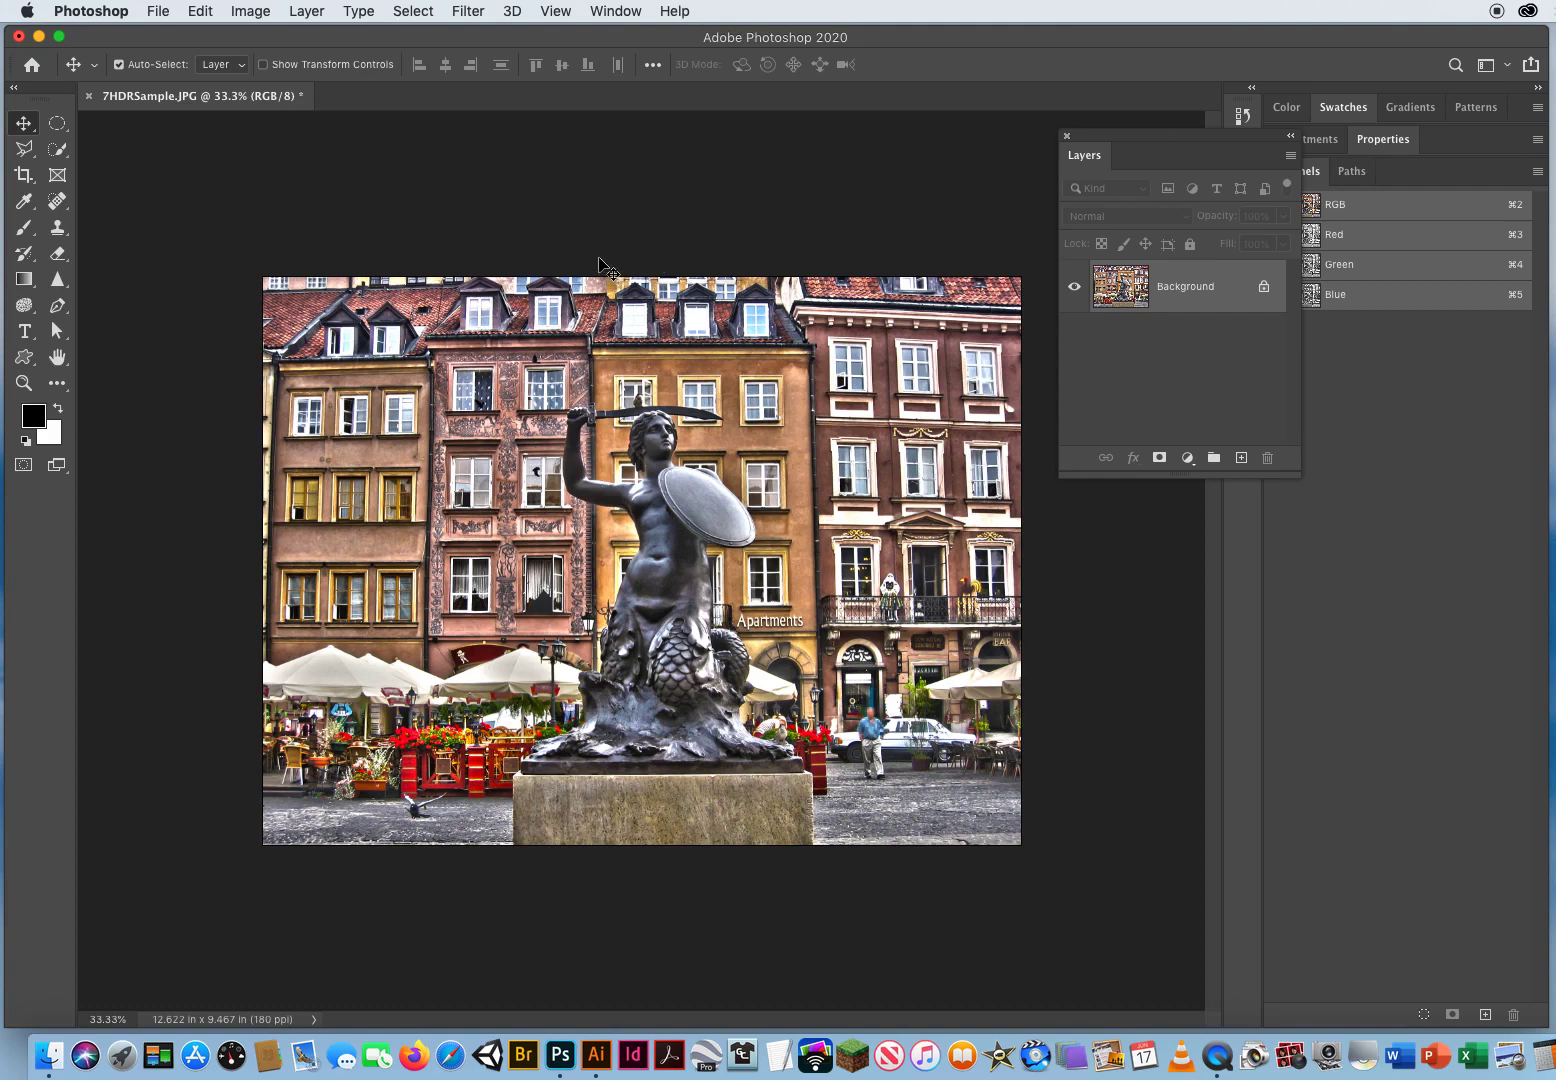
{"action": "left_click_drag", "start_coordinate": [1107, 137], "coordinate": [981, 162]}
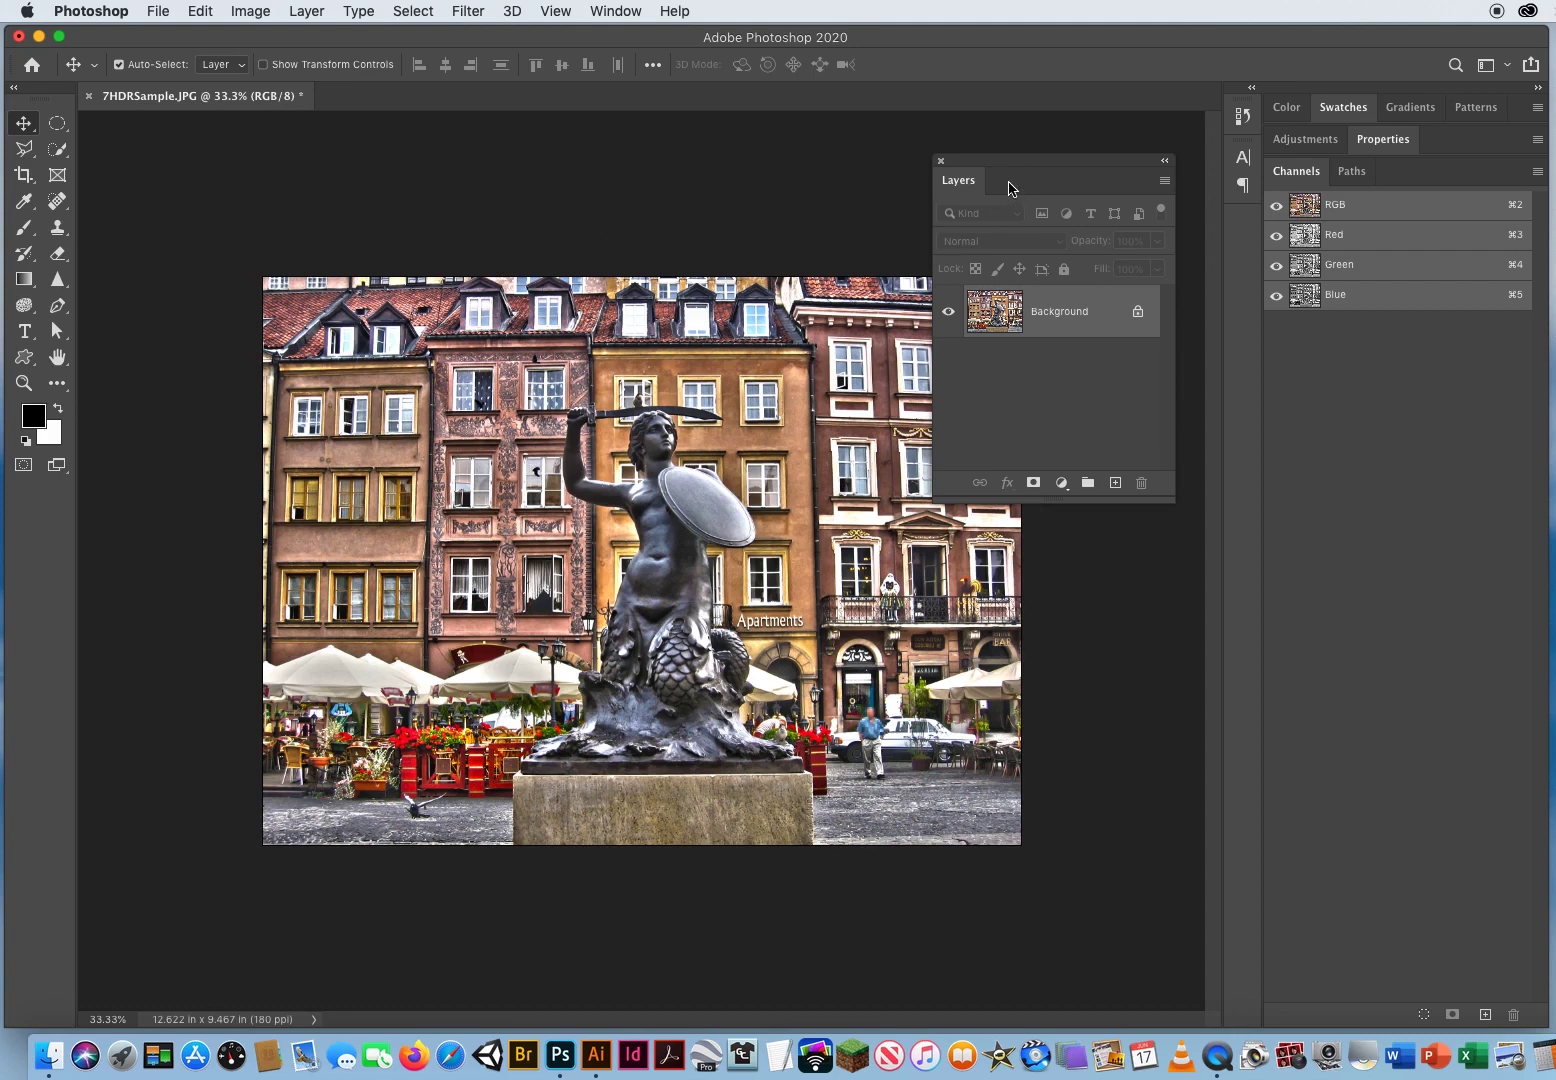
{"action": "left_click_drag", "start_coordinate": [990, 163], "coordinate": [968, 187]}
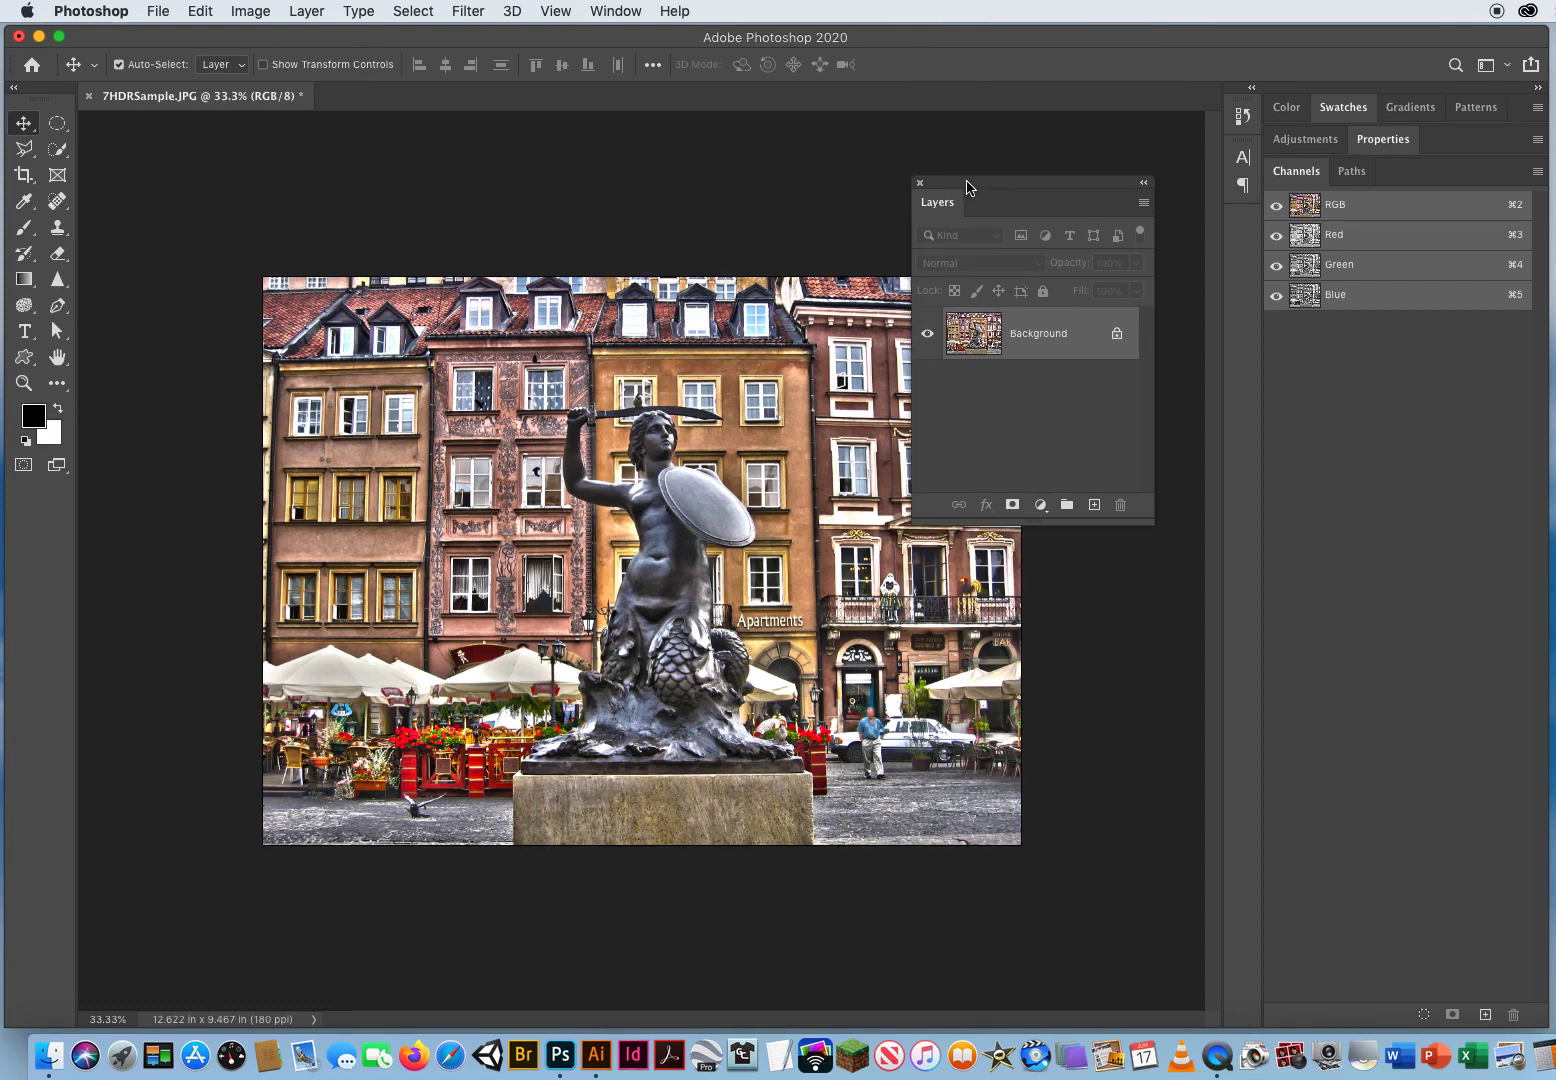
{"action": "mouse_move", "coordinate": [967, 187]}
{"action": "left_mouse_down"}
{"action": "mouse_move", "coordinate": [972, 174]}
{"action": "mouse_move", "coordinate": [969, 188]}
{"action": "left_mouse_up"}
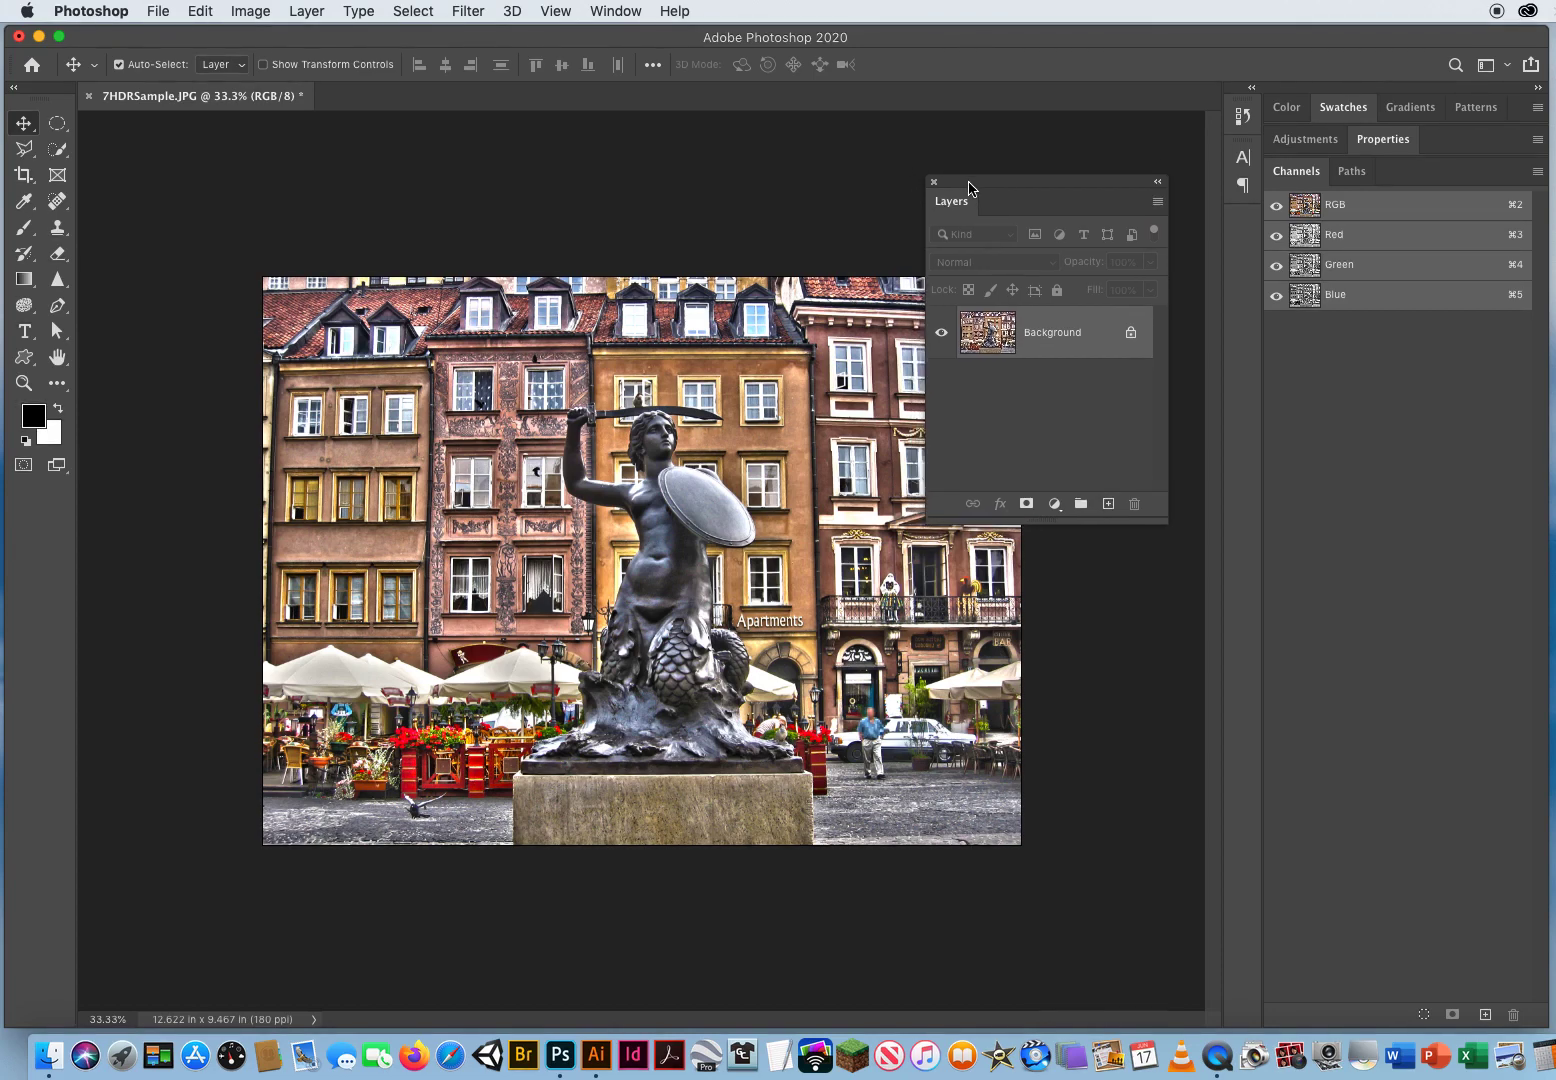